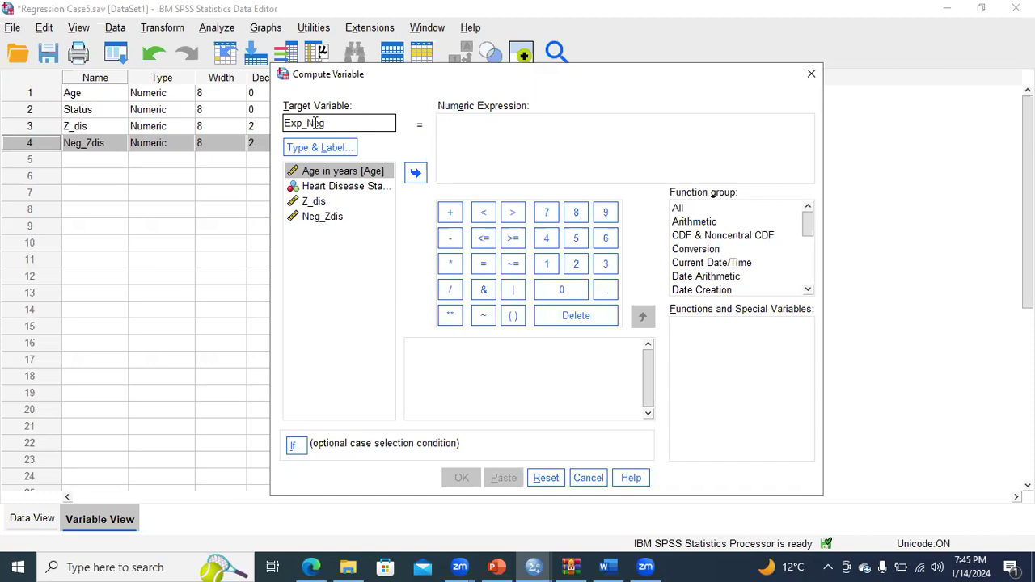
Step: Enter Exp_NegZ as the target variable name in the Compute Variable dialog
text(Z)
Step: Build the numeric expression EXP(Neg_Zdis) for Exp_NegZ and run the computation
click(461, 125)
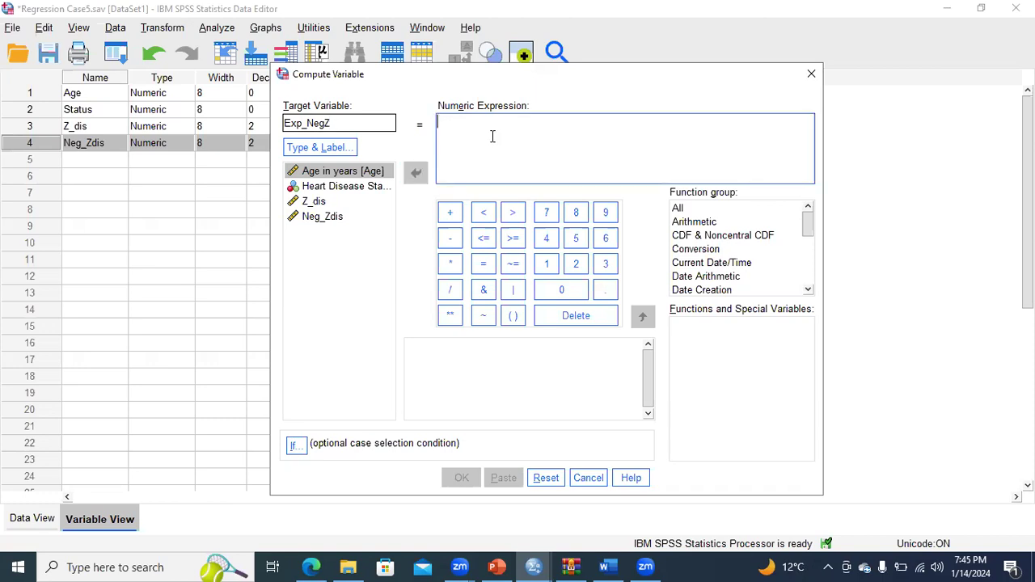
text(EXP)
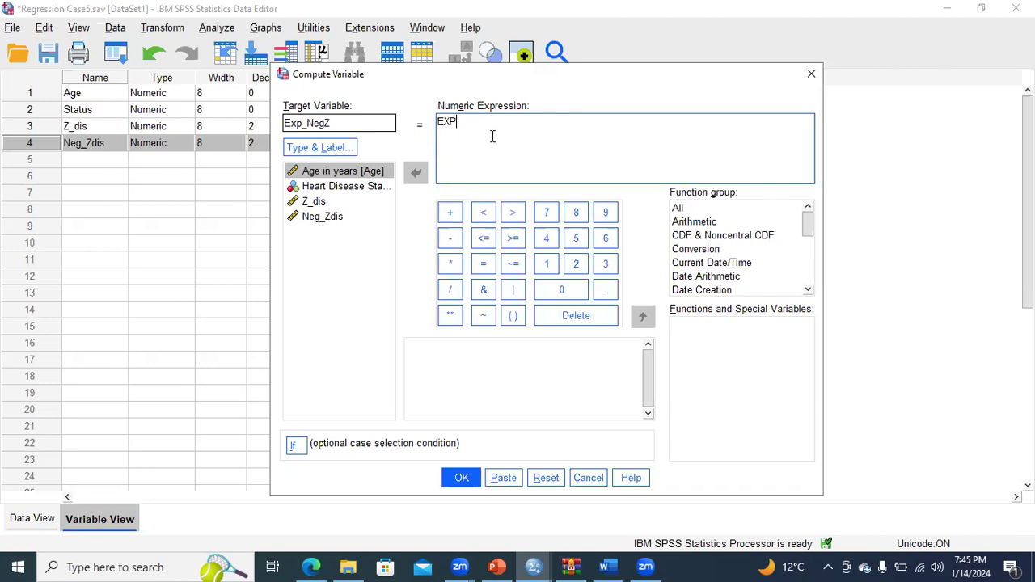
text(()
double_click(322, 216)
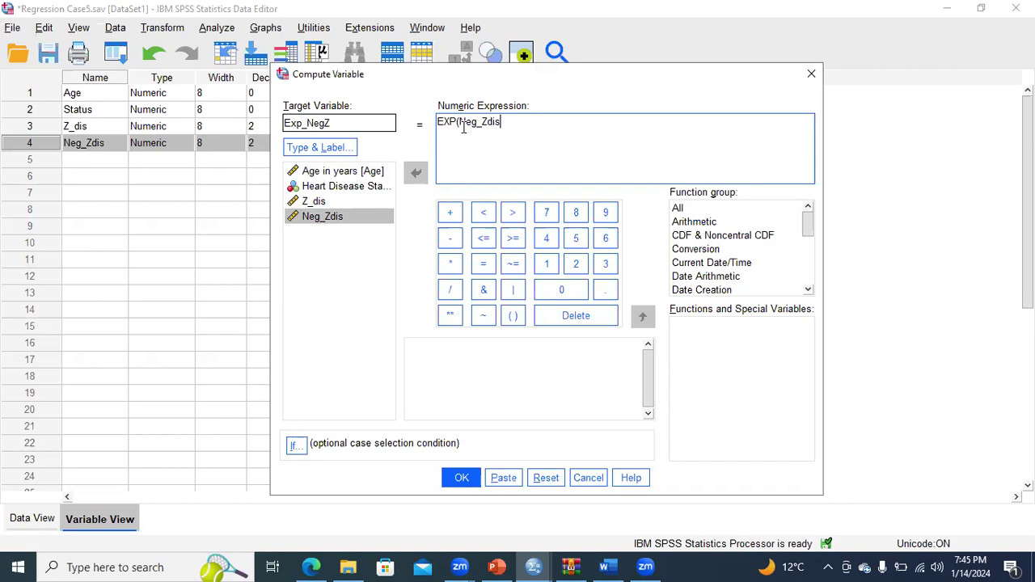
key(BackSpace)
key(BackSpace)
key(BackSpace)
key(BackSpace)
key(BackSpace)
key(BackSpace)
key(BackSpace)
key(BackSpace)
key(BackSpace)
key(BackSpace)
key(BackSpace)
key(BackSpace)
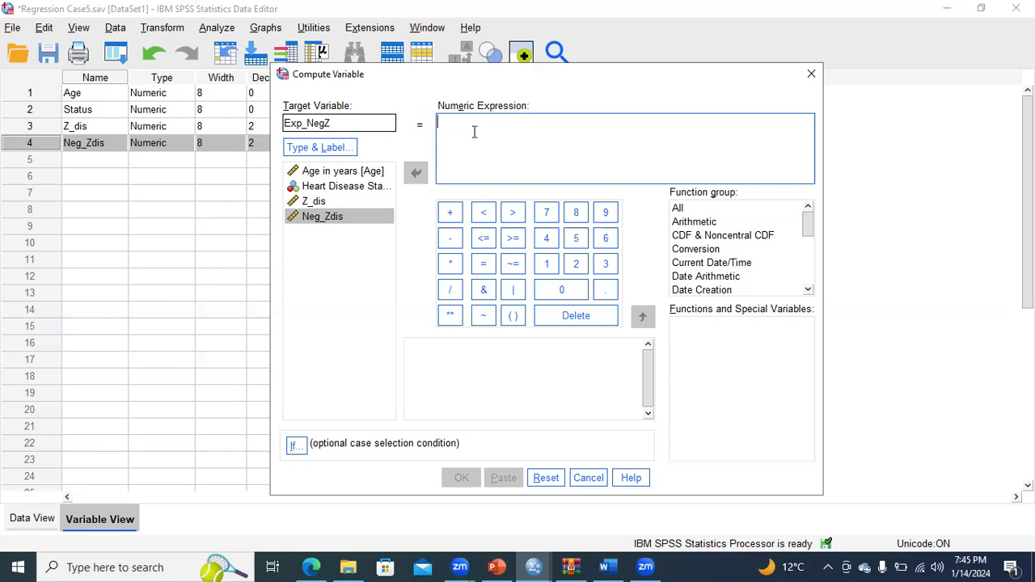
text(EXP)
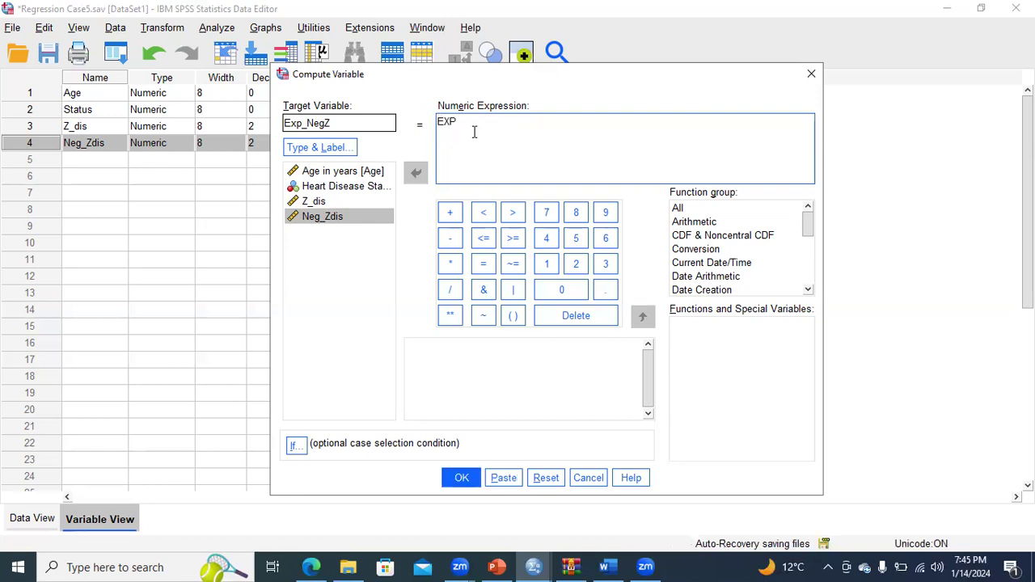
text(()
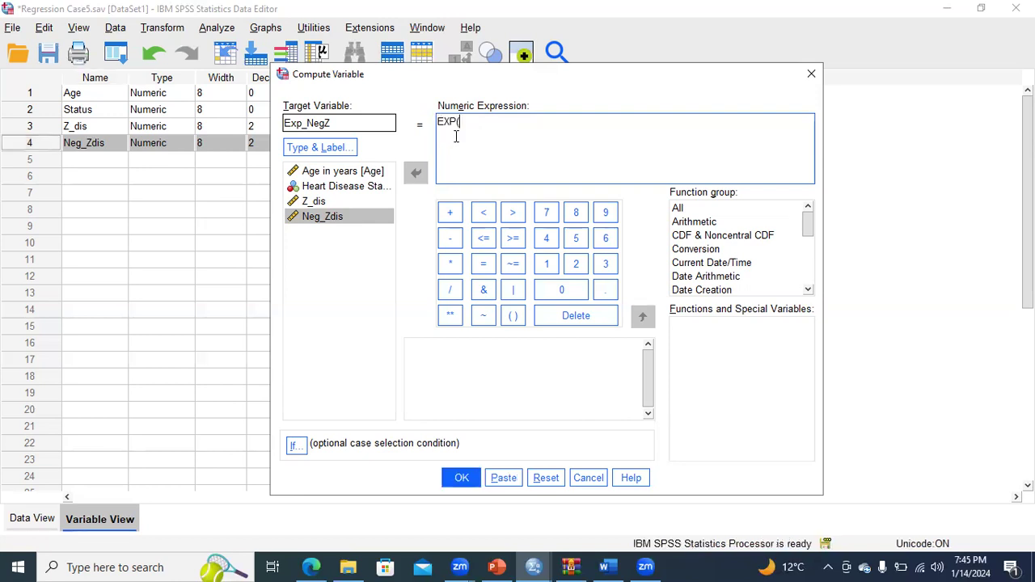
click(337, 224)
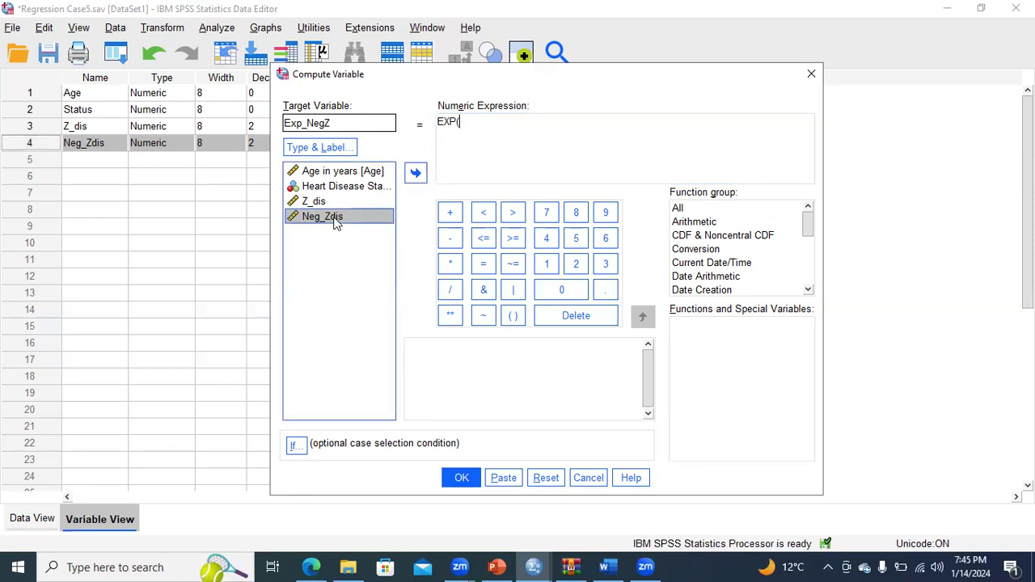
click(415, 172)
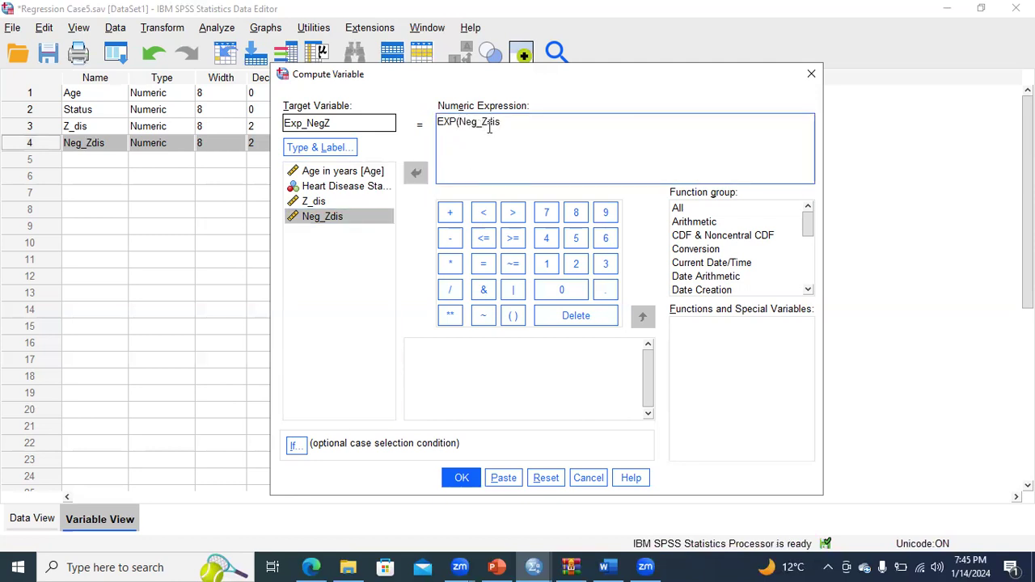
text())
click(461, 478)
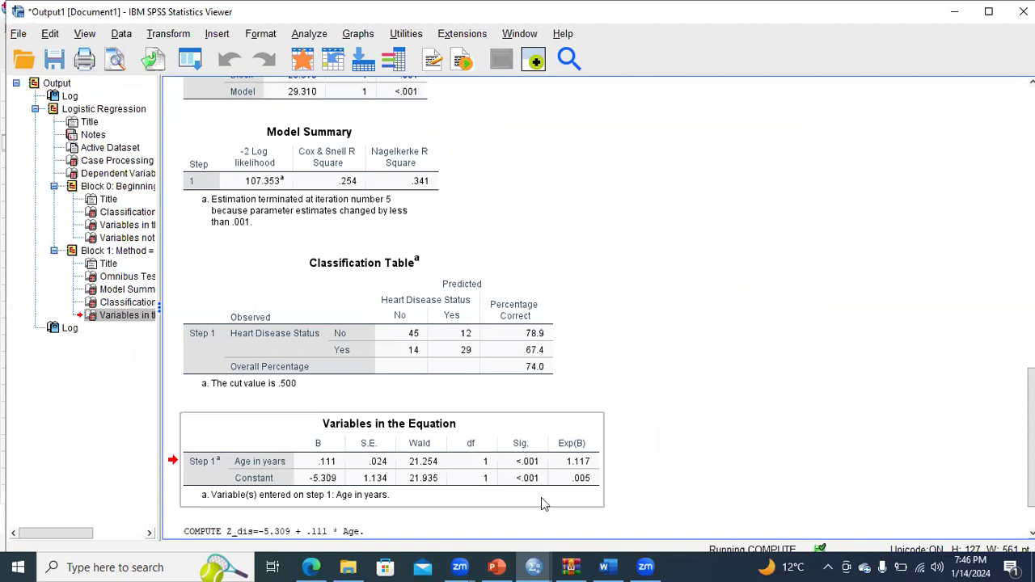
Step: Inspect the filled Exp_NegZ column in Data View (first value 21.96), then return to the PowerPoint steps slide
mouse_move(539, 566)
click(577, 526)
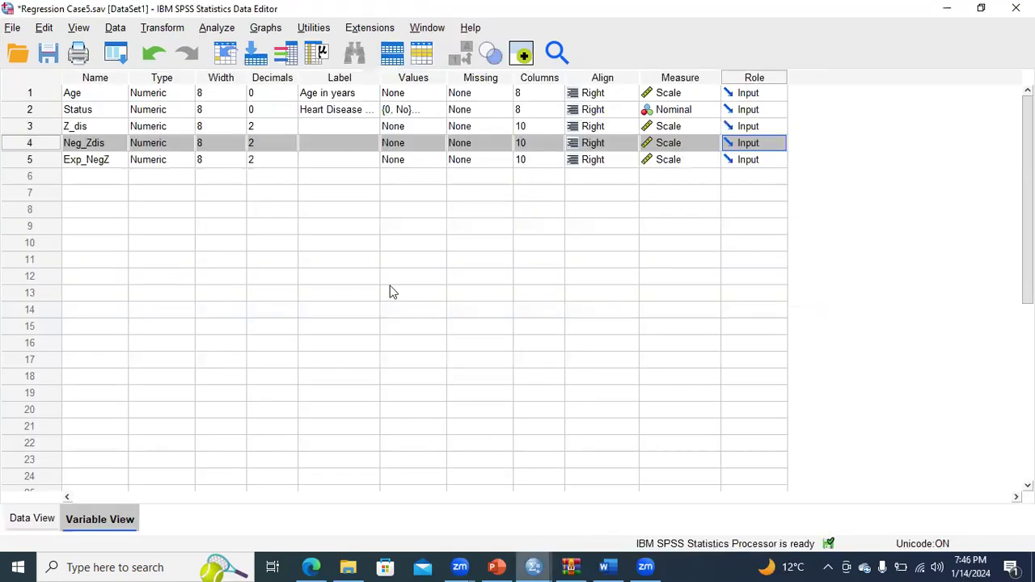
click(40, 163)
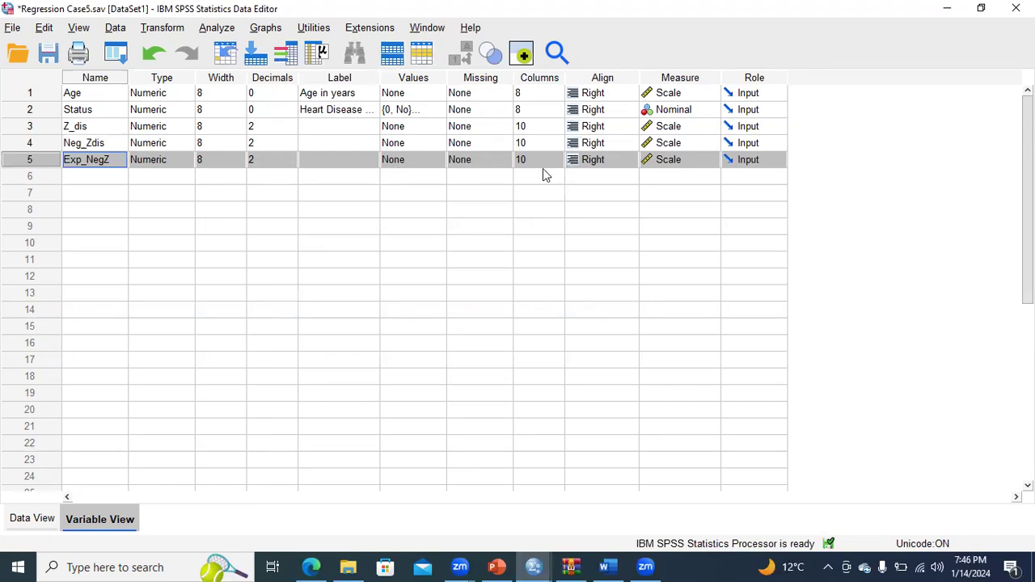
click(36, 519)
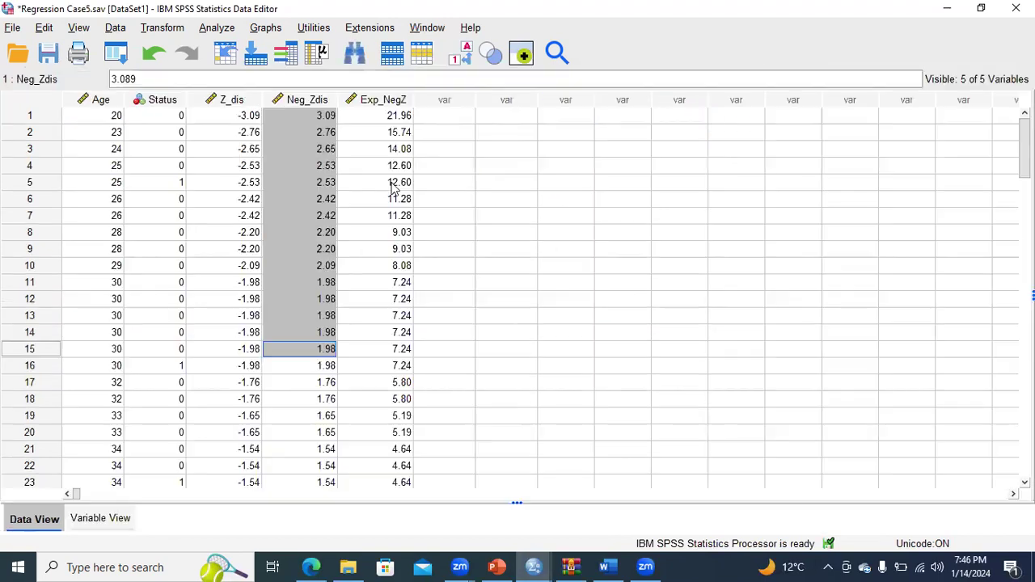
click(386, 101)
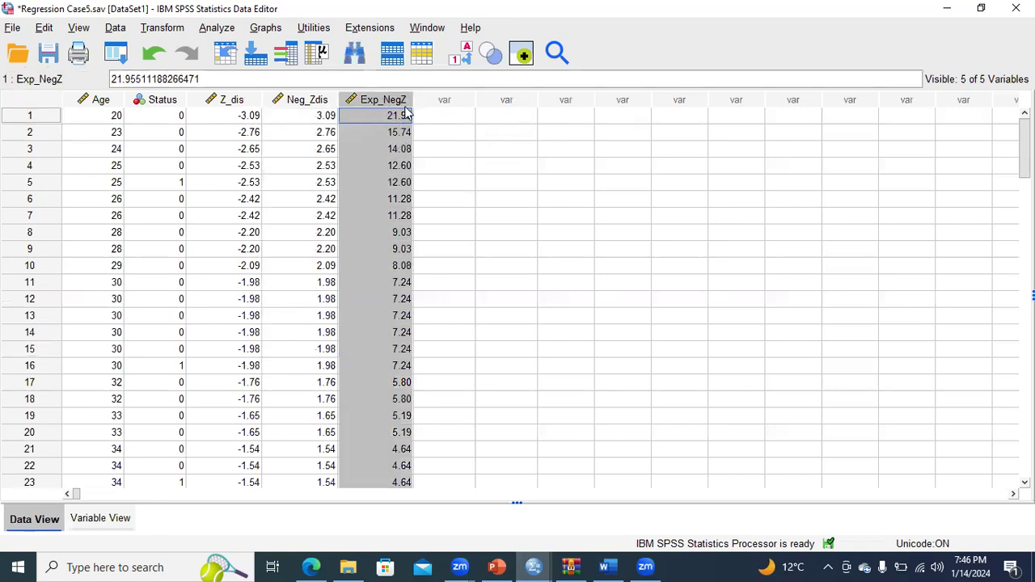
click(497, 566)
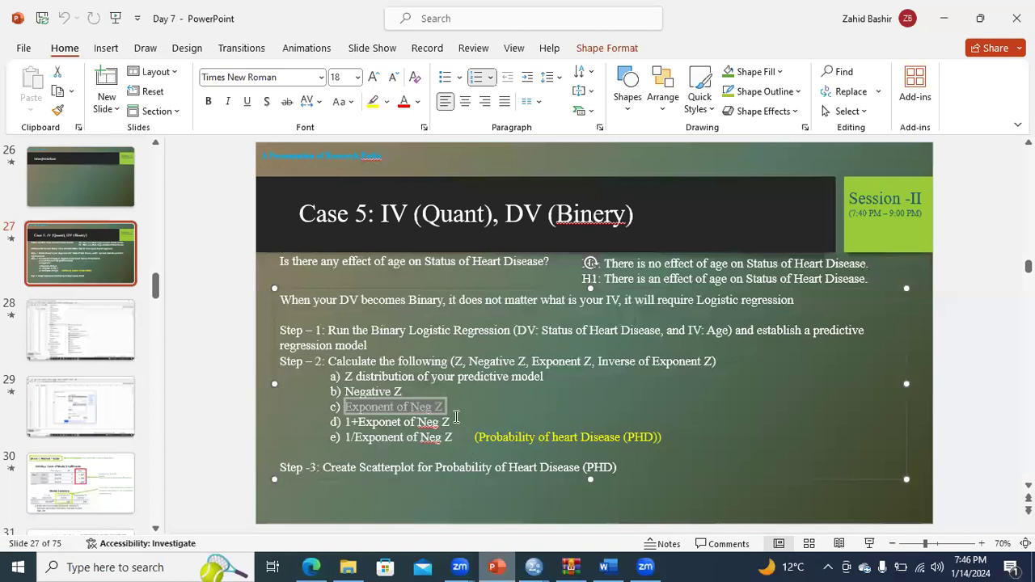
Step: Highlight slide items c) and d), '1+Exponet of Neg Z', then check the Zoom windows
drag(450, 401, 396, 405)
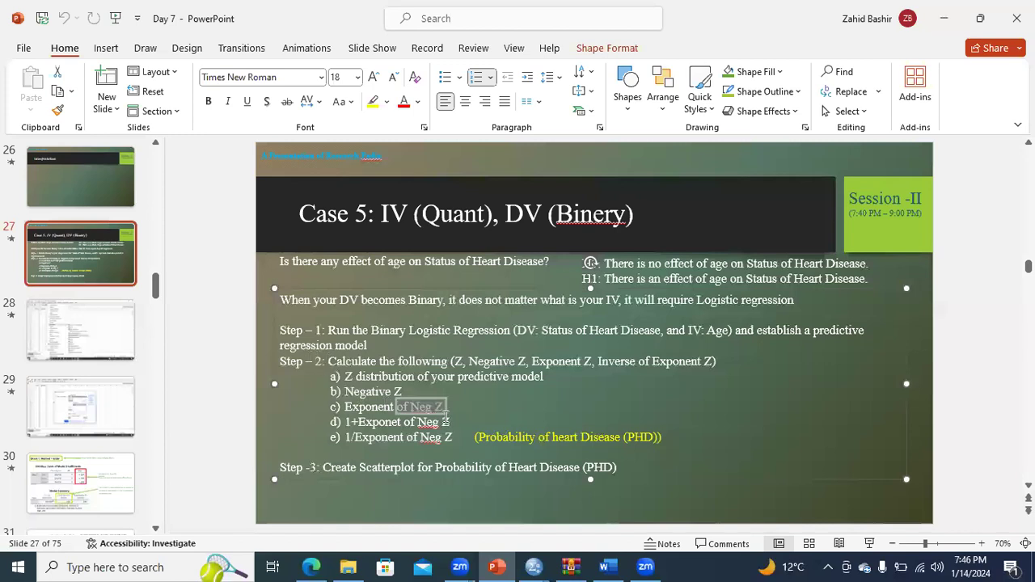
key(shift+Up)
key(shift+Up)
key(shift+Up)
click(402, 422)
triple_click(372, 421)
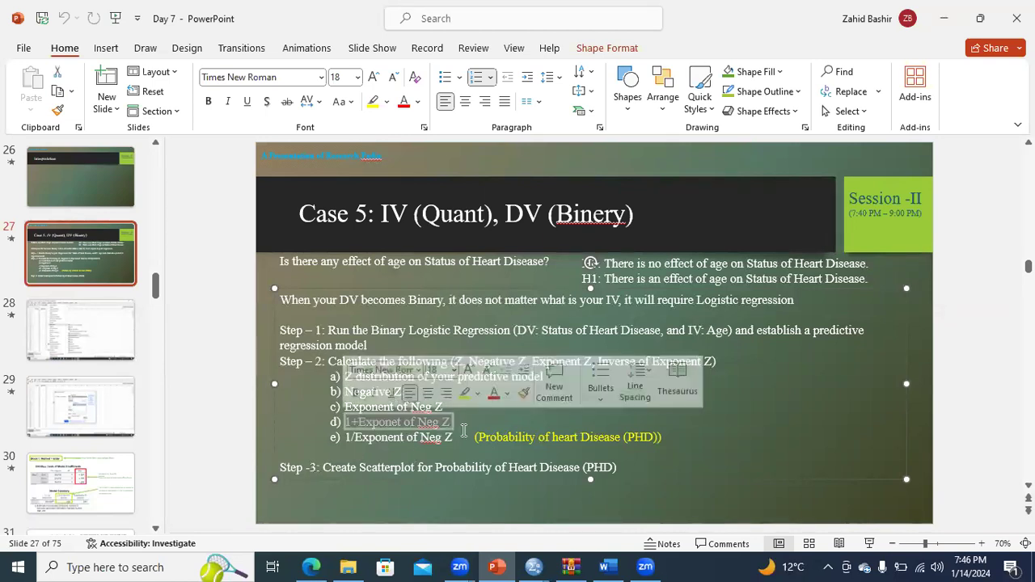
click(552, 477)
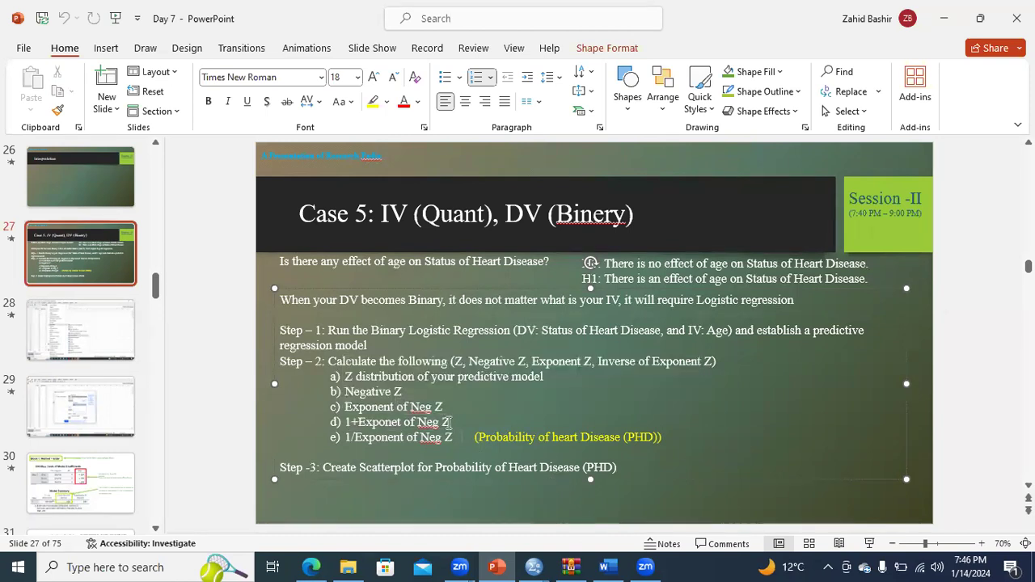
triple_click(345, 421)
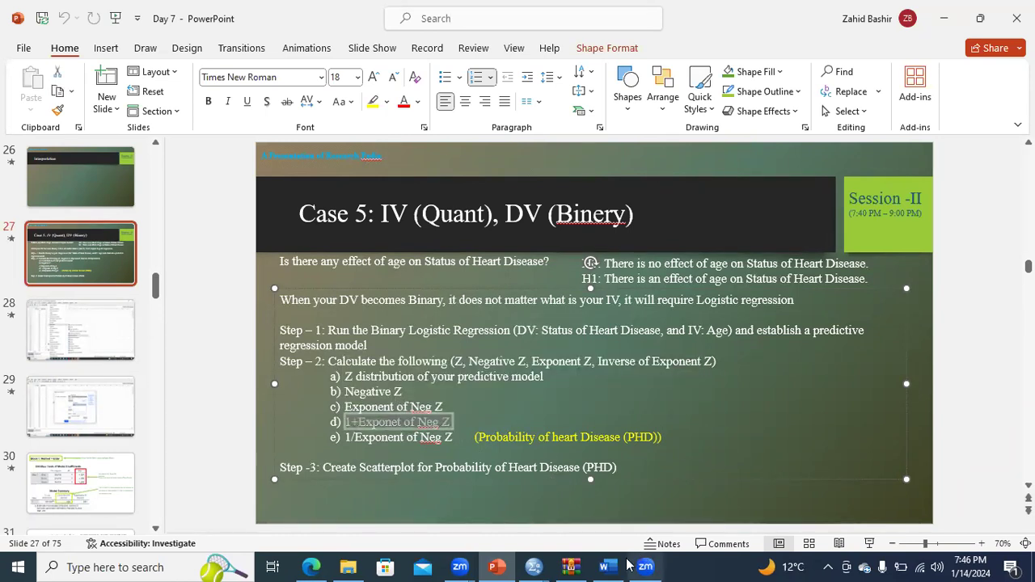
click(473, 566)
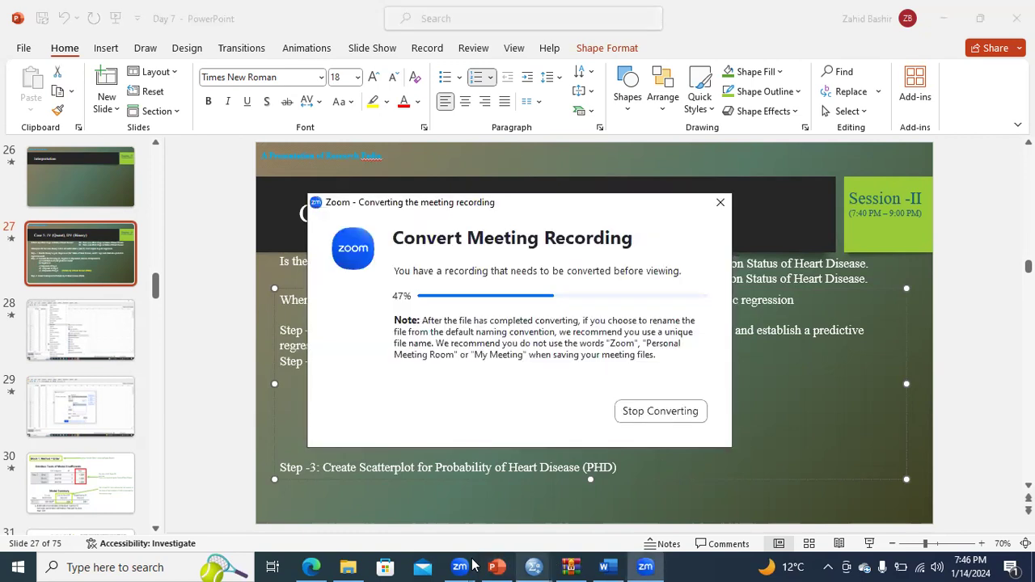
click(475, 565)
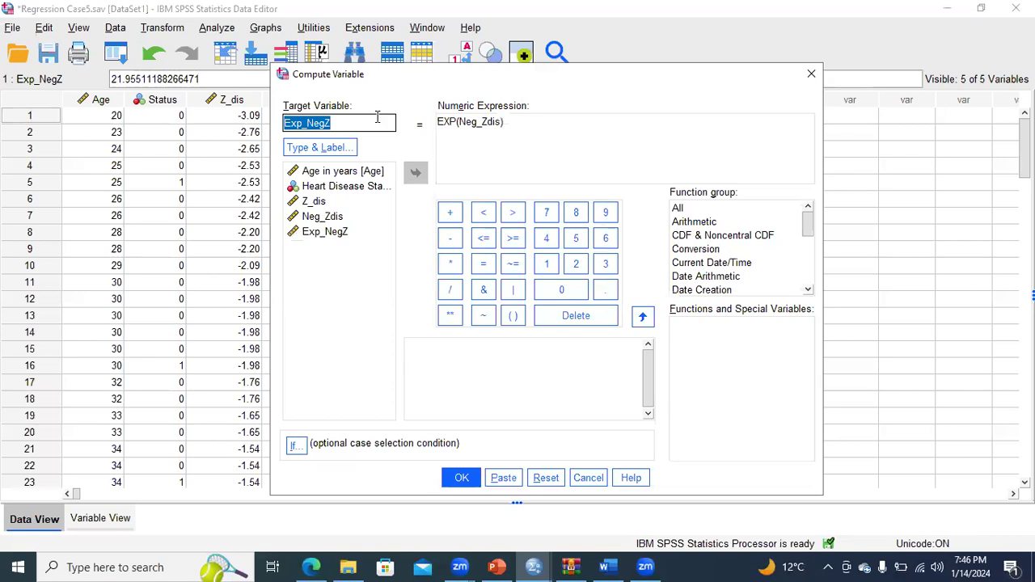
Step: Reset the Compute Variable dialog and enter One_EXP as the new target variable
click(546, 478)
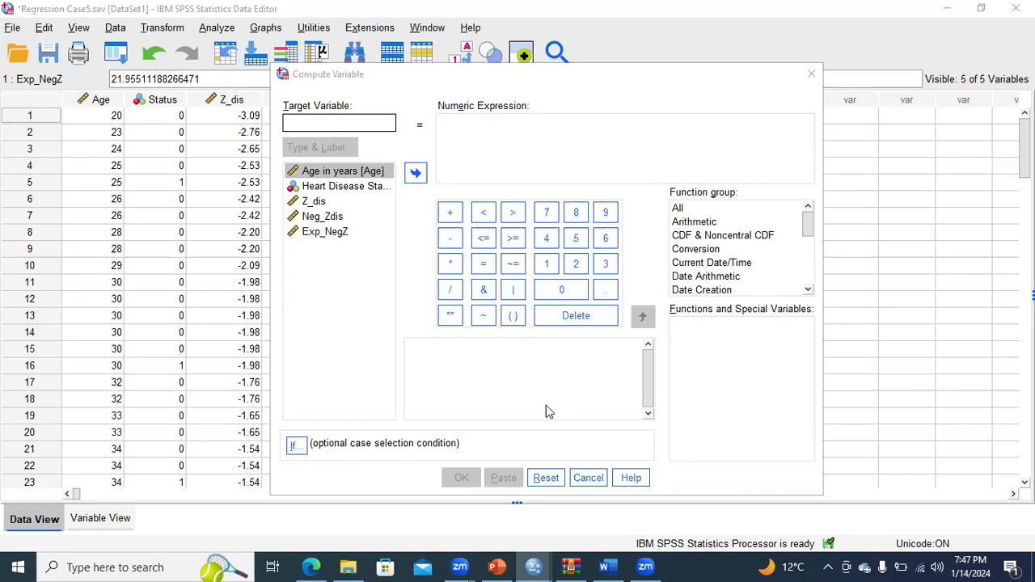
click(359, 123)
text(O)
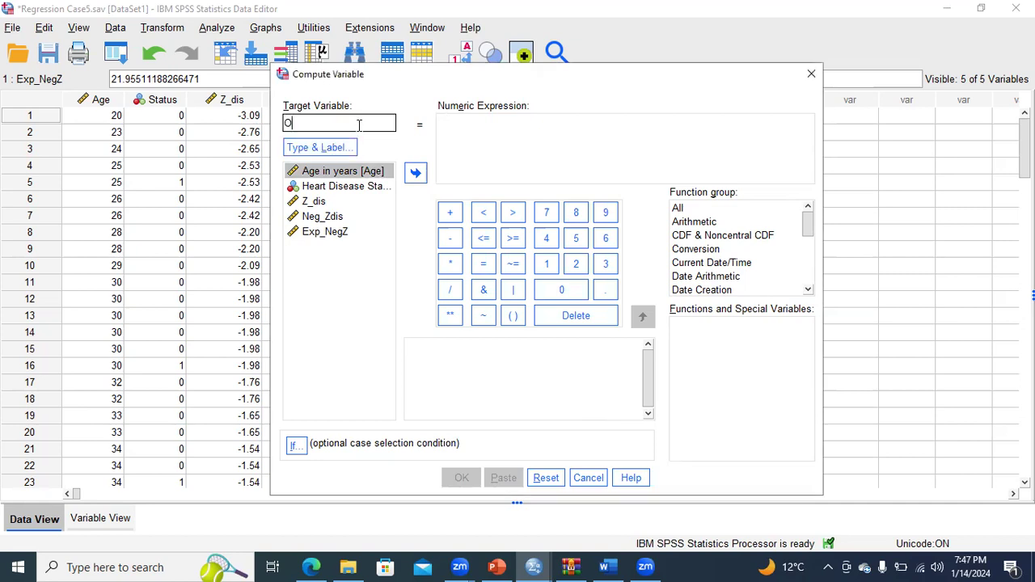
text(ne_EXP)
Step: Enter the formula 1 + Exp_NegZ for One_EXP and run the computation
click(460, 127)
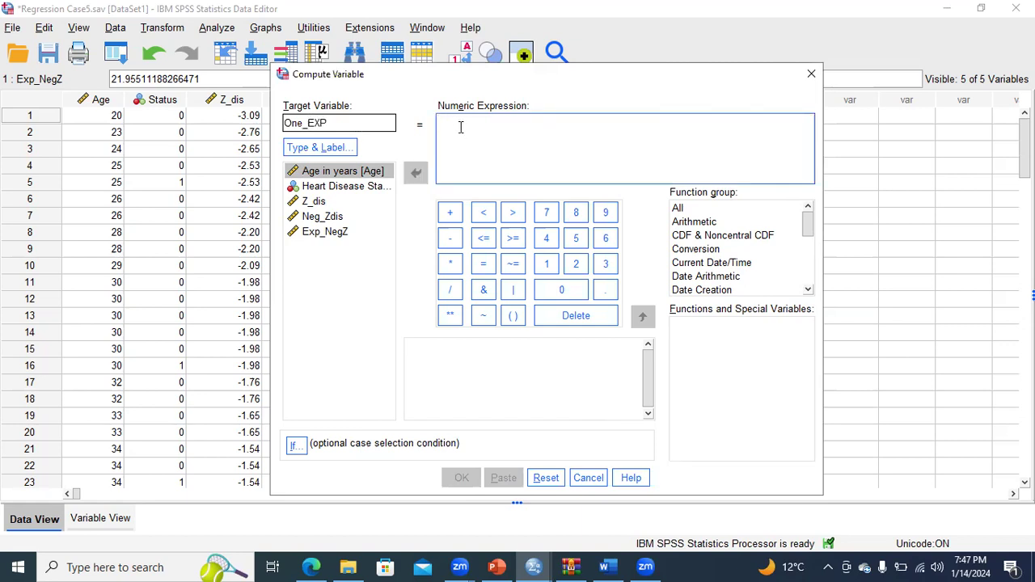
text(1 +)
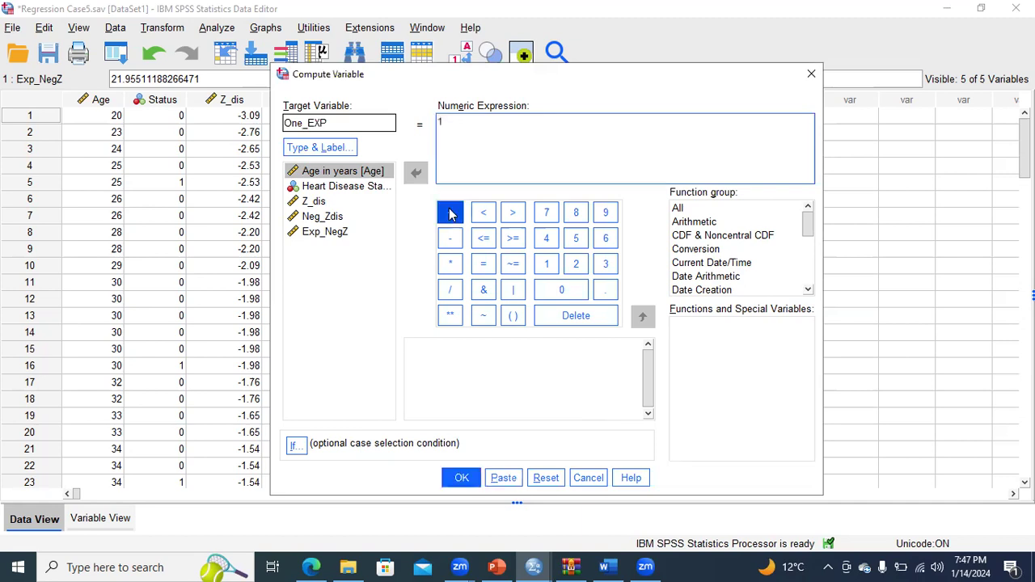
click(320, 235)
double_click(320, 241)
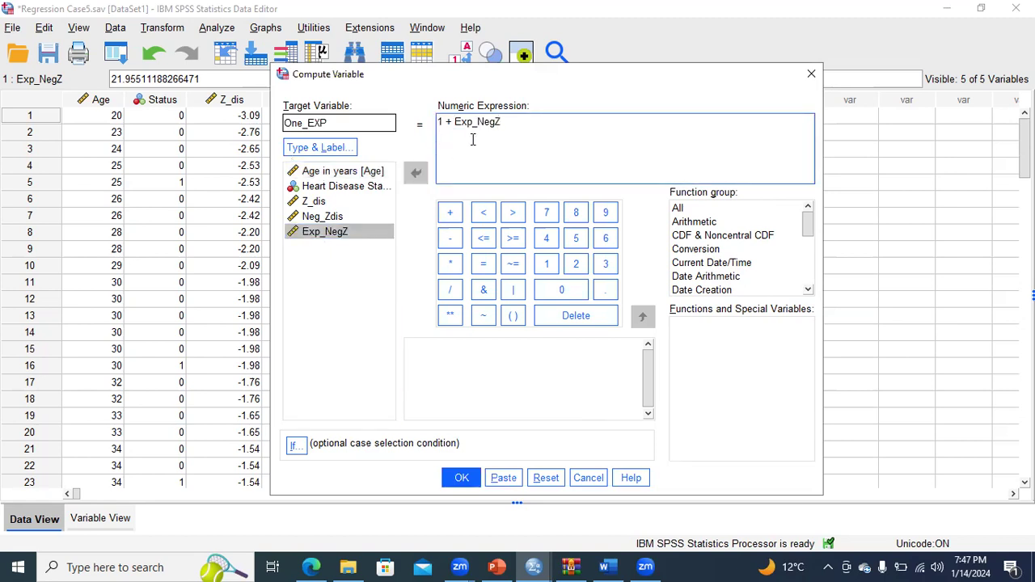
click(462, 479)
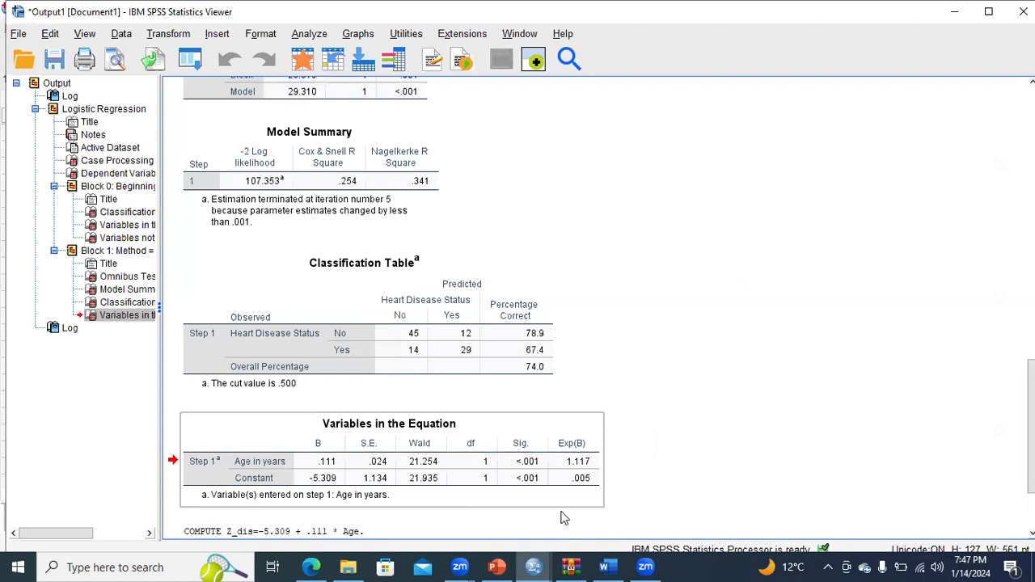
Step: Review the One_EXP values (first 22.96) and its row-6 definition in Variable View, then return to PowerPoint
key(alt+Tab)
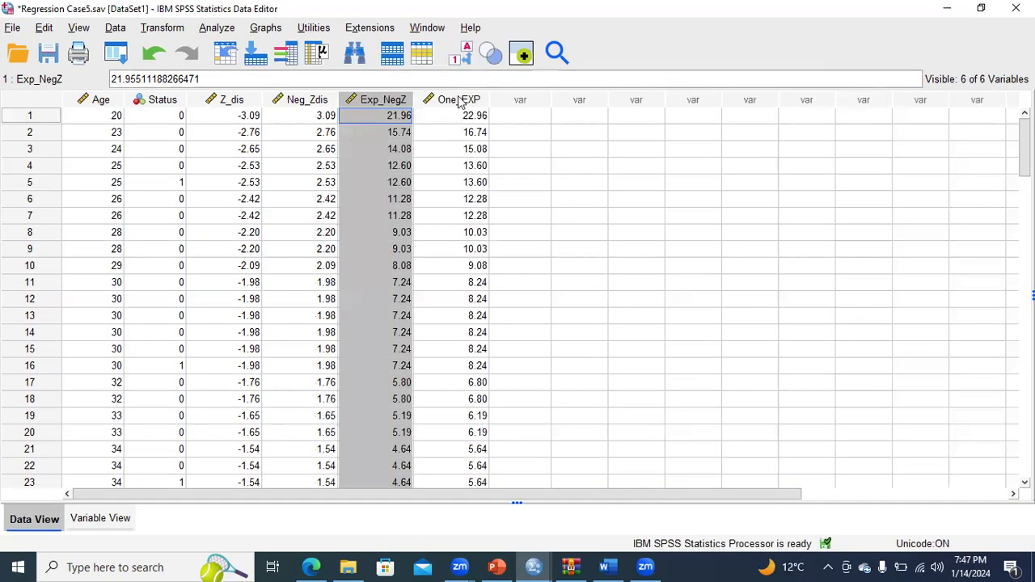
click(458, 101)
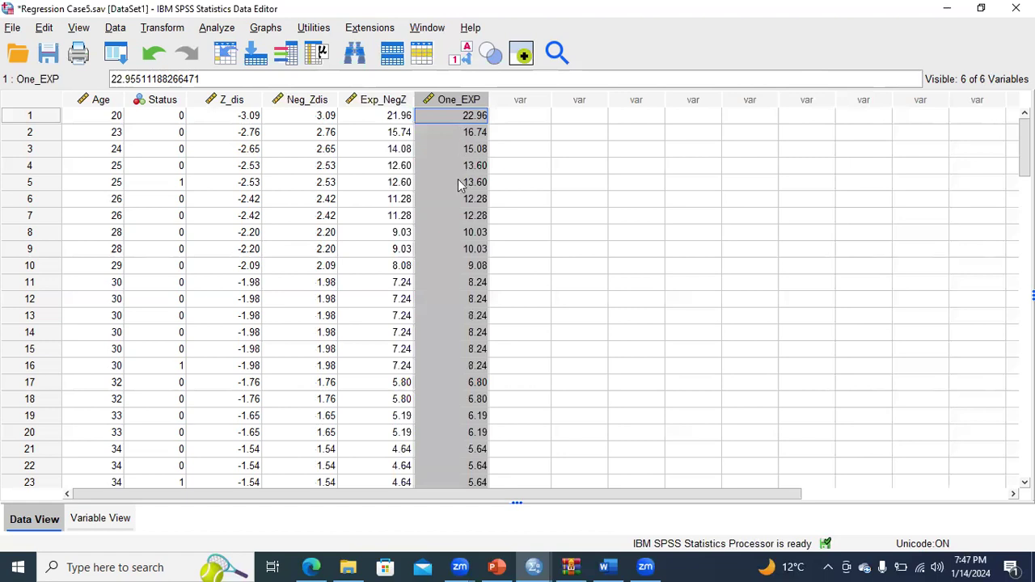
click(125, 525)
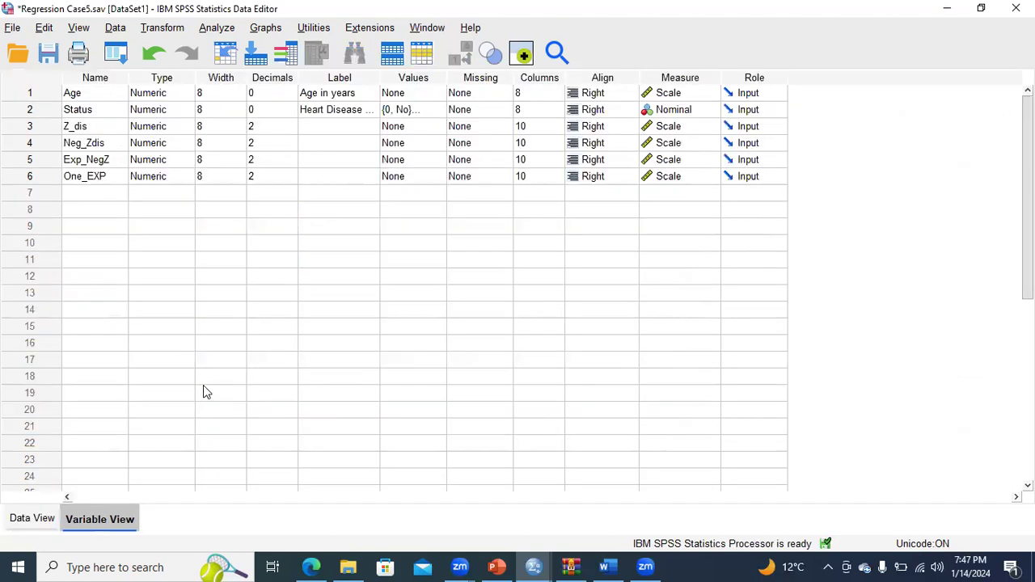
click(33, 176)
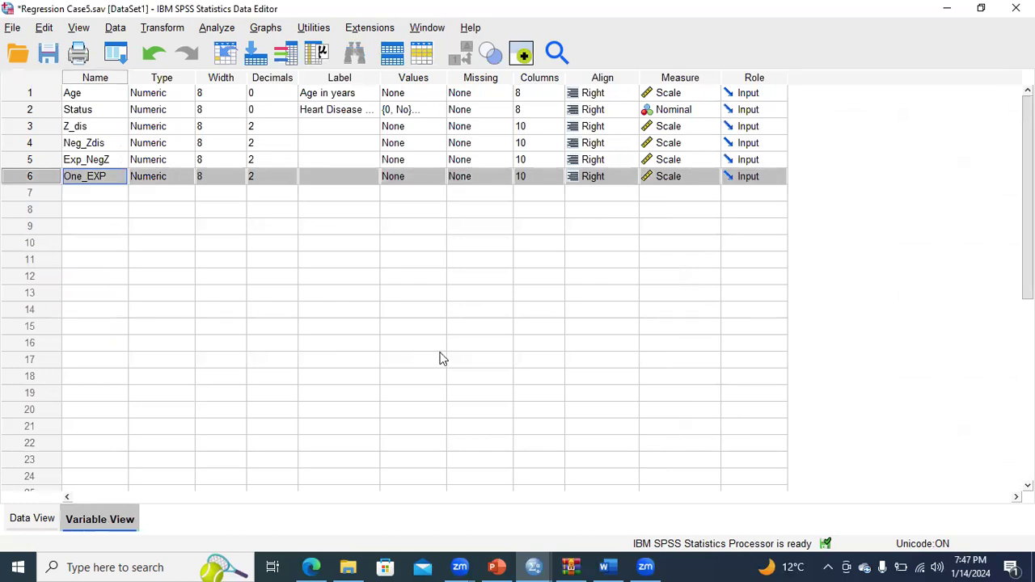
mouse_move(533, 566)
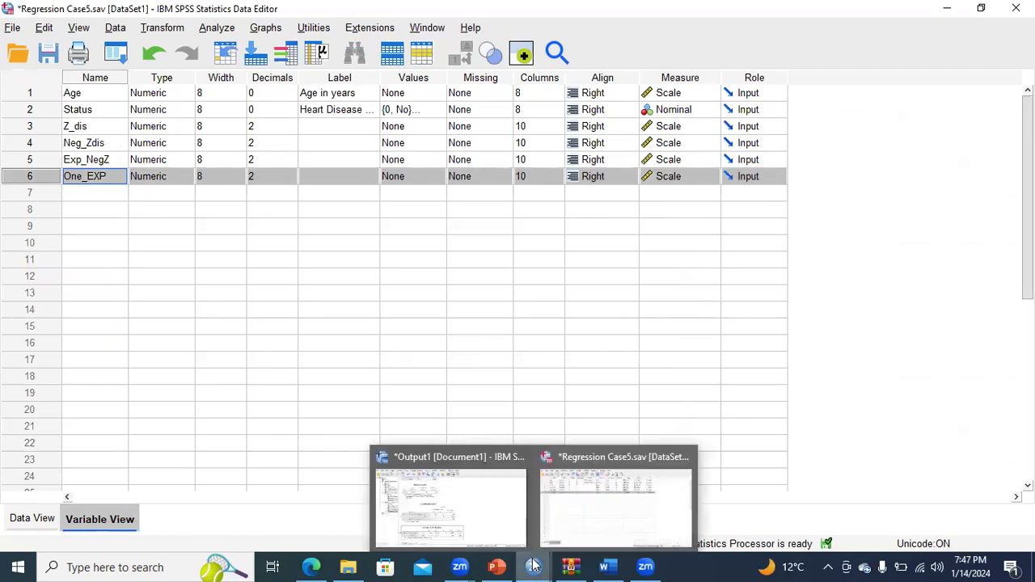
mouse_move(496, 566)
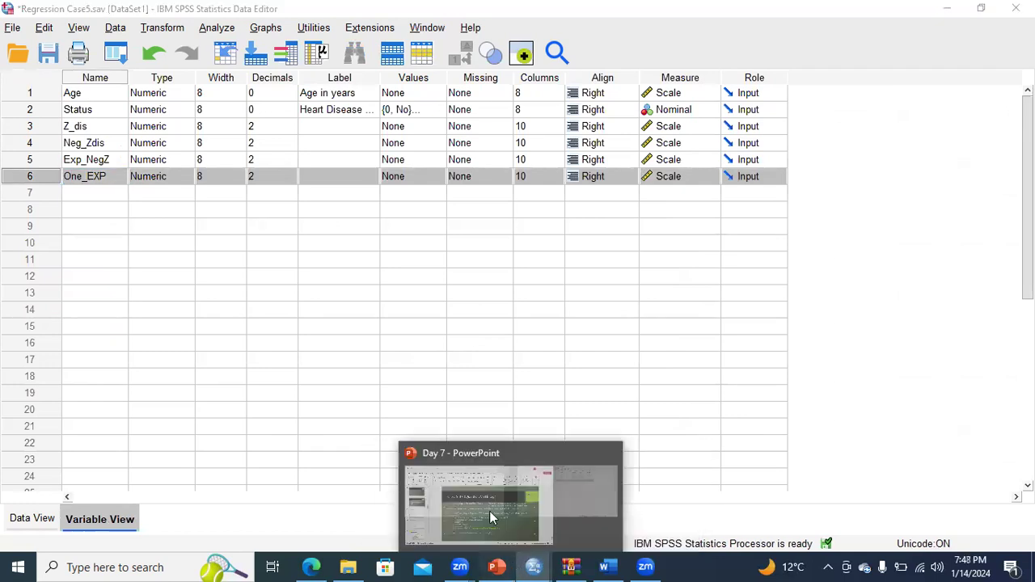
click(448, 441)
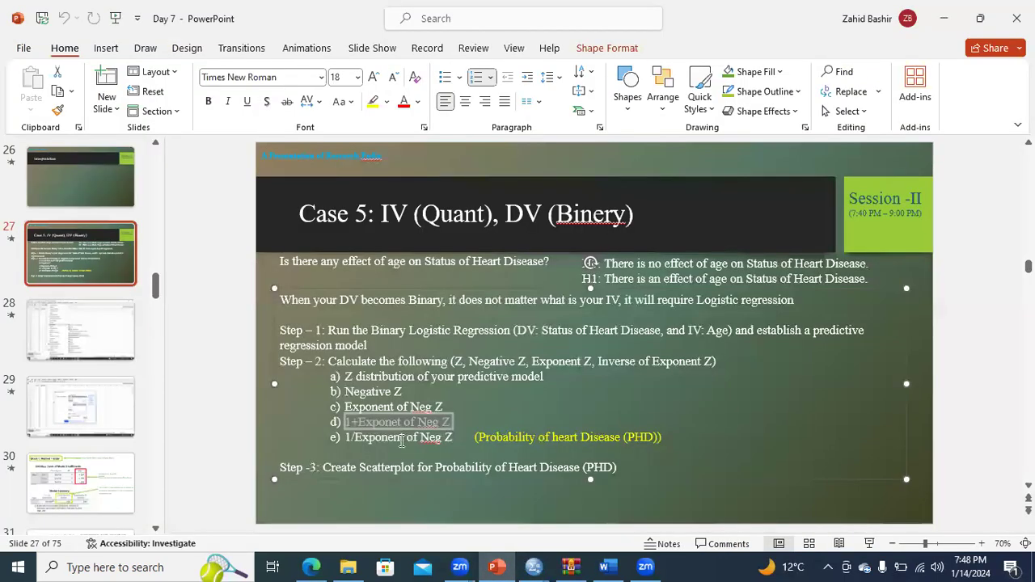
Step: Go over step e) on the slide, highlighting '1/Exponent of Neg Z' and the Probability of heart Disease (PHD) note
click(344, 441)
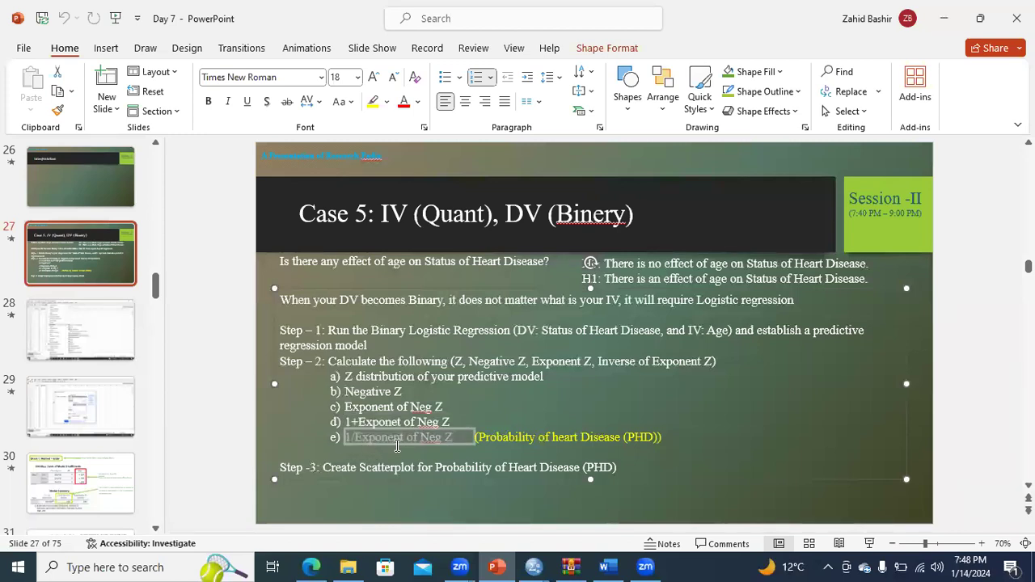
drag(372, 437, 410, 452)
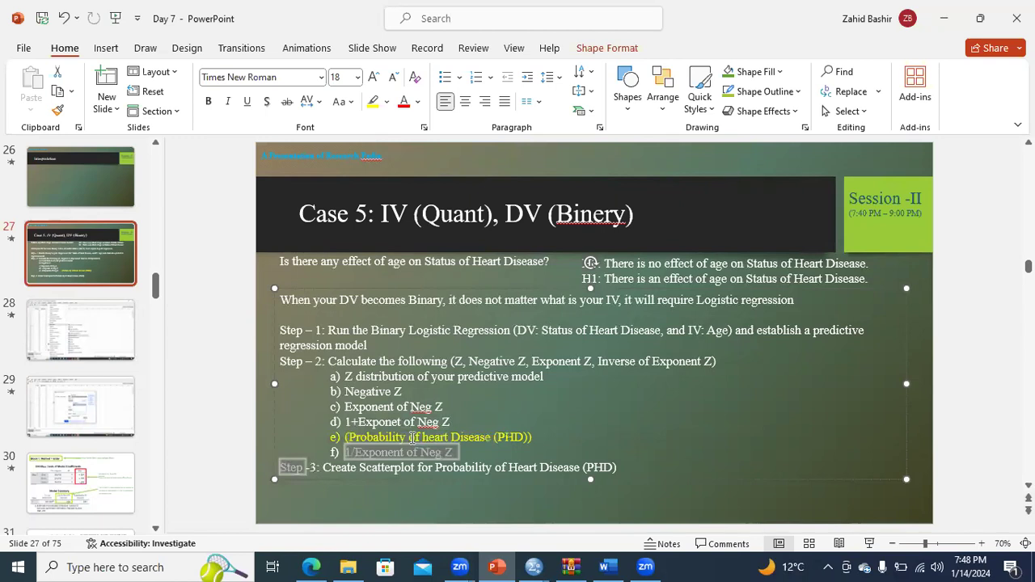
drag(413, 437, 345, 437)
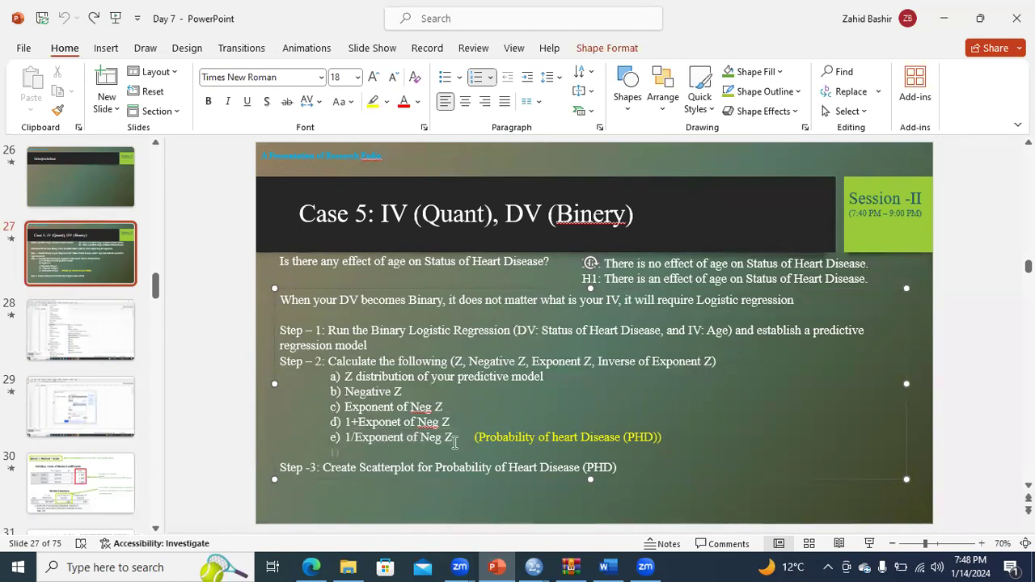
drag(478, 437, 634, 439)
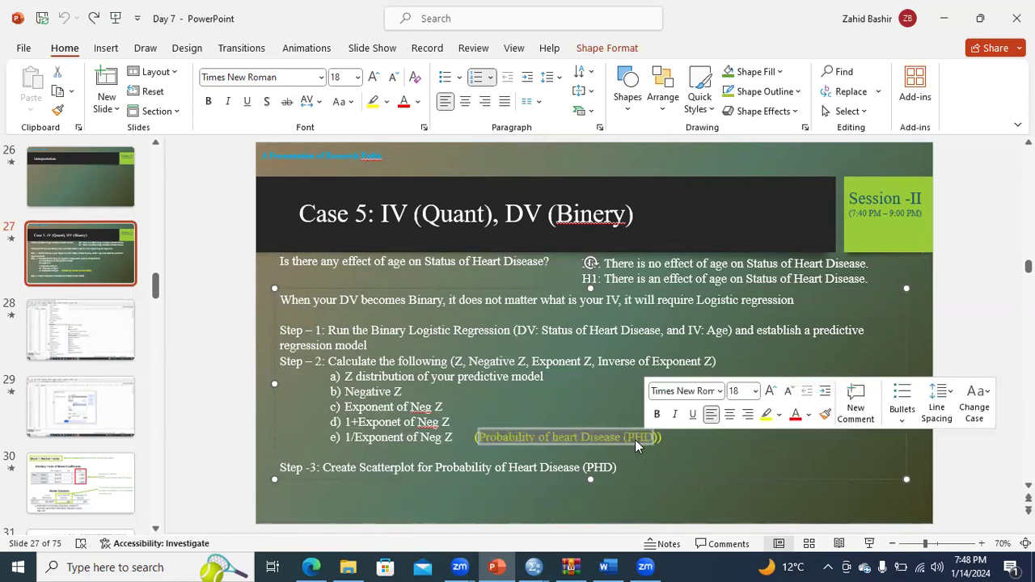
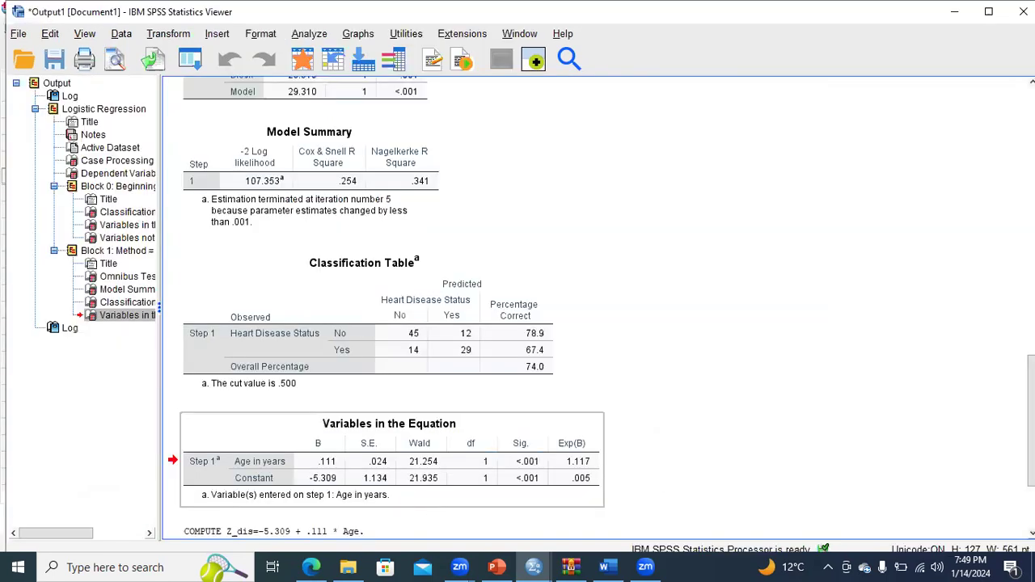
Step: Bring the Regression Case5 dataset window forward from the taskbar
mouse_move(537, 566)
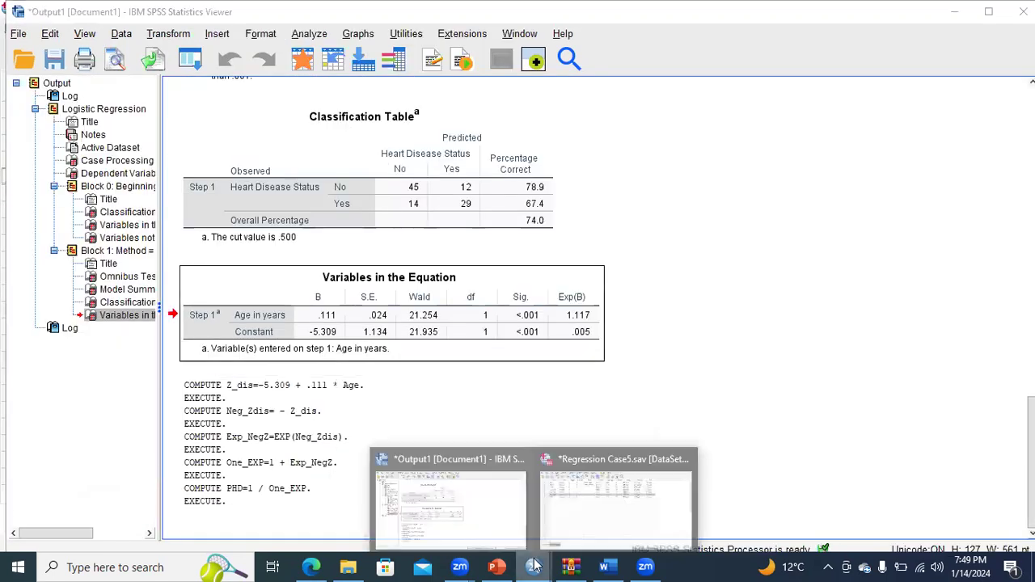
click(587, 528)
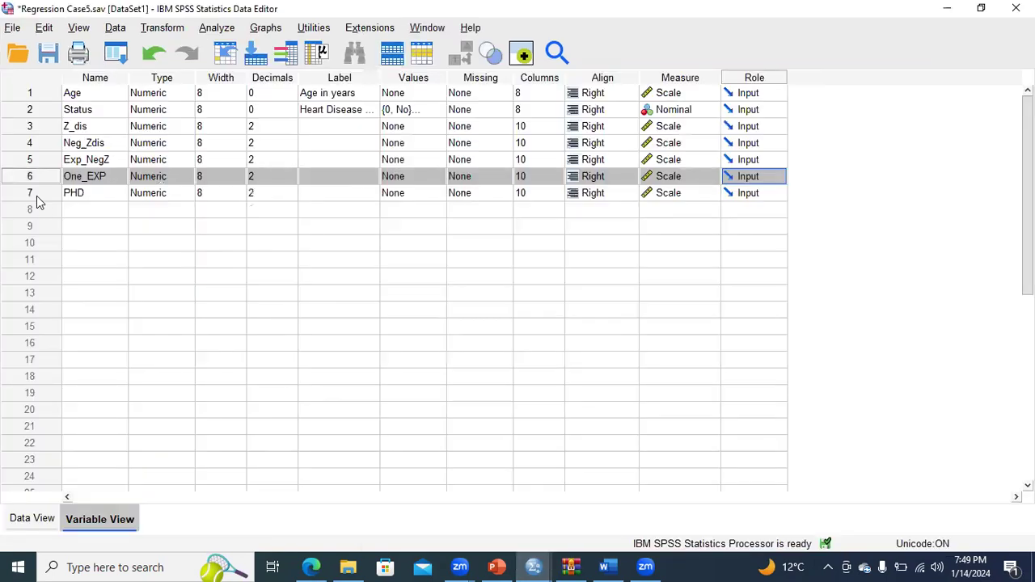
Step: Inspect the PHD variable definition, then look at its values in Data View
click(114, 194)
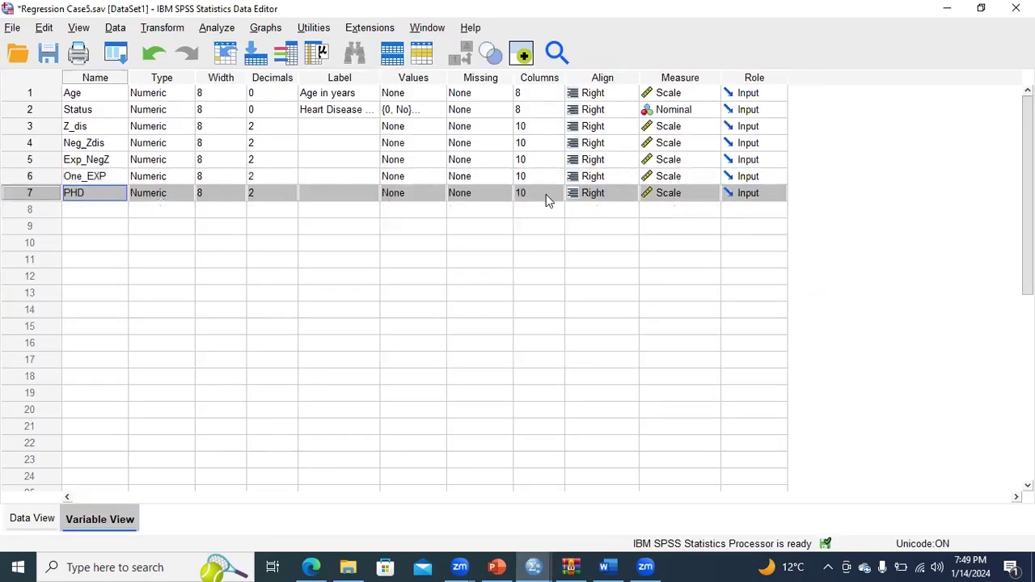
click(34, 523)
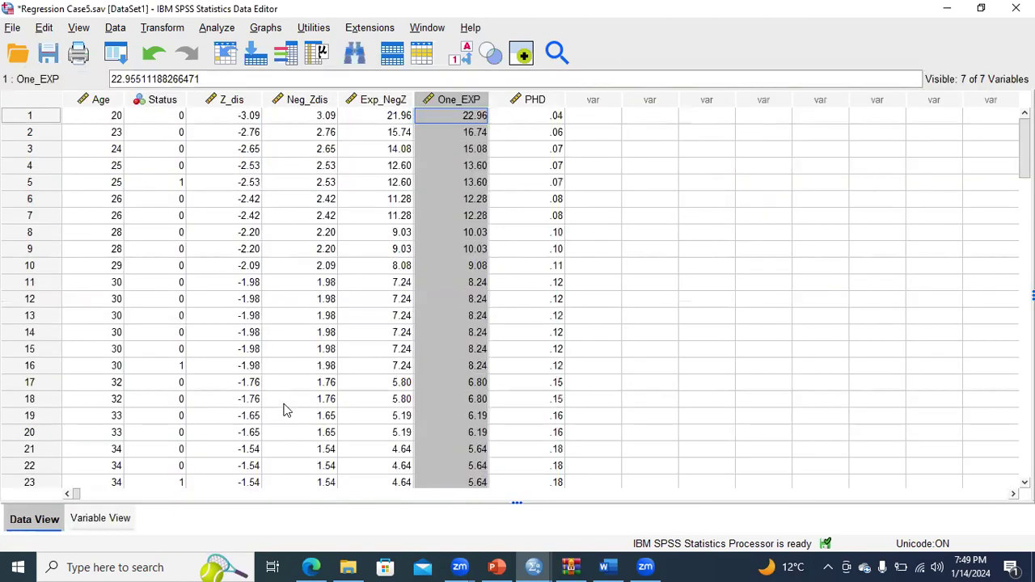
click(553, 100)
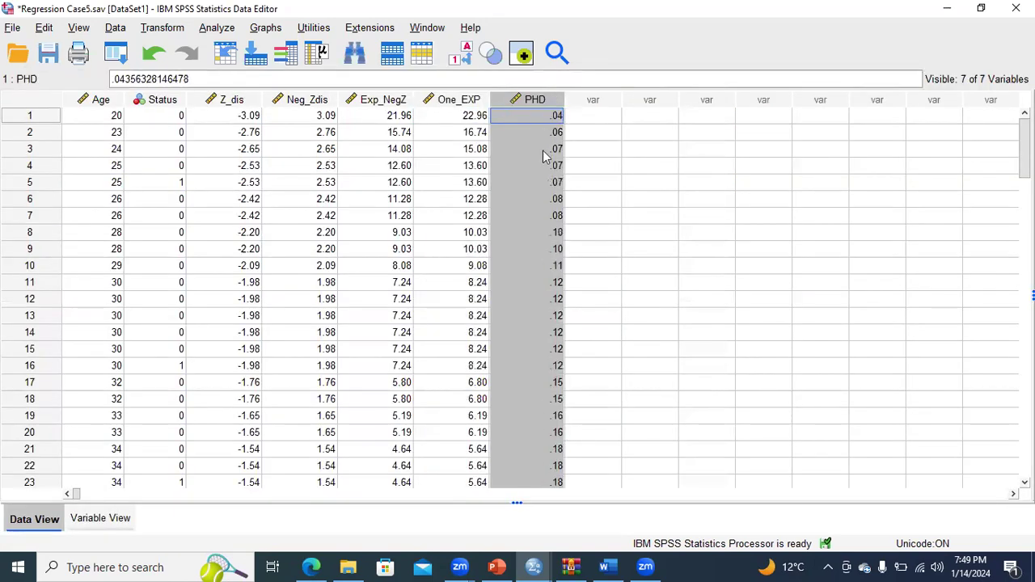
click(548, 166)
click(546, 117)
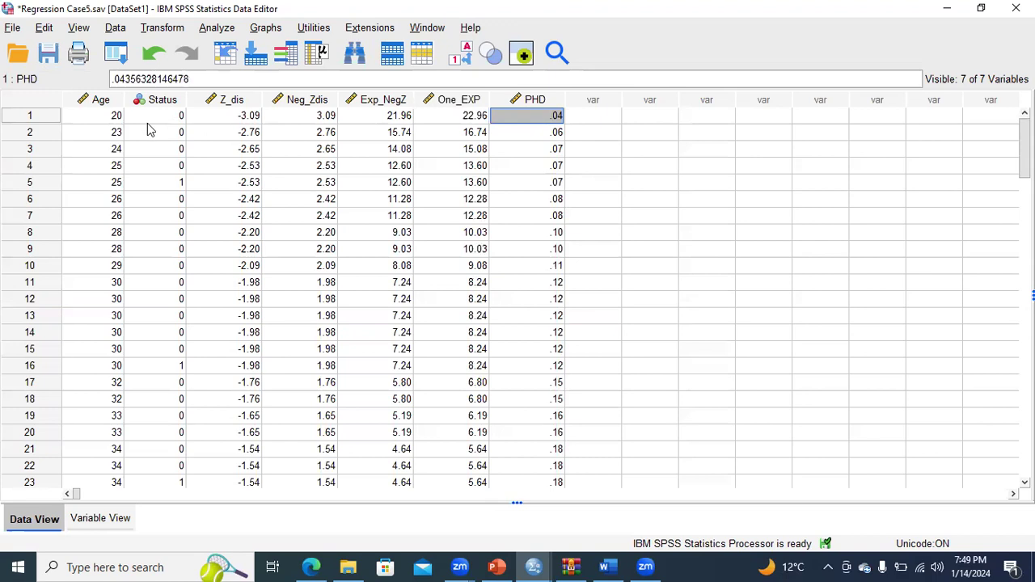
Step: Compare Age and PHD for the first two cases, aged 20 and 23
click(111, 119)
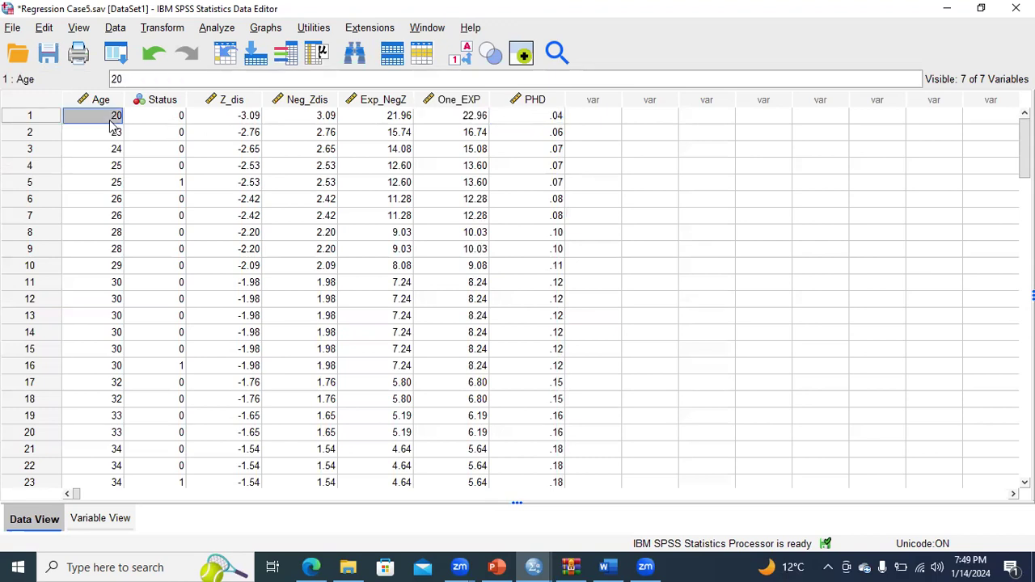
click(553, 121)
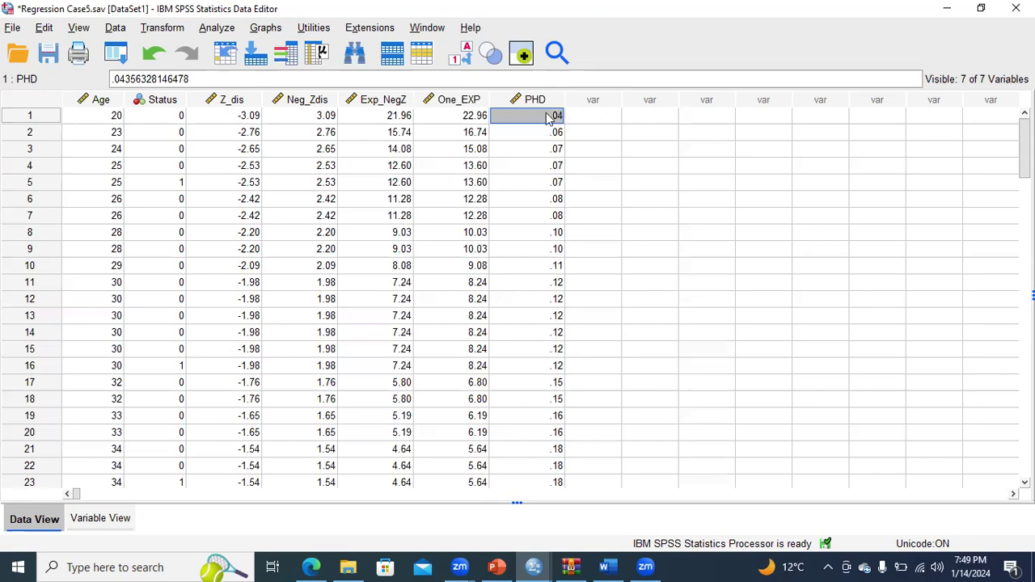
click(110, 135)
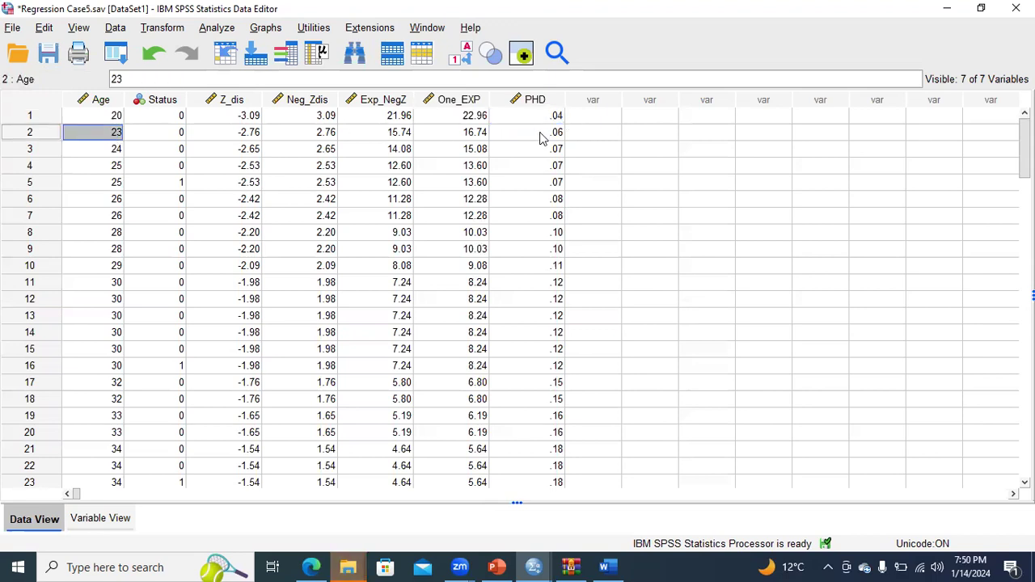
click(540, 135)
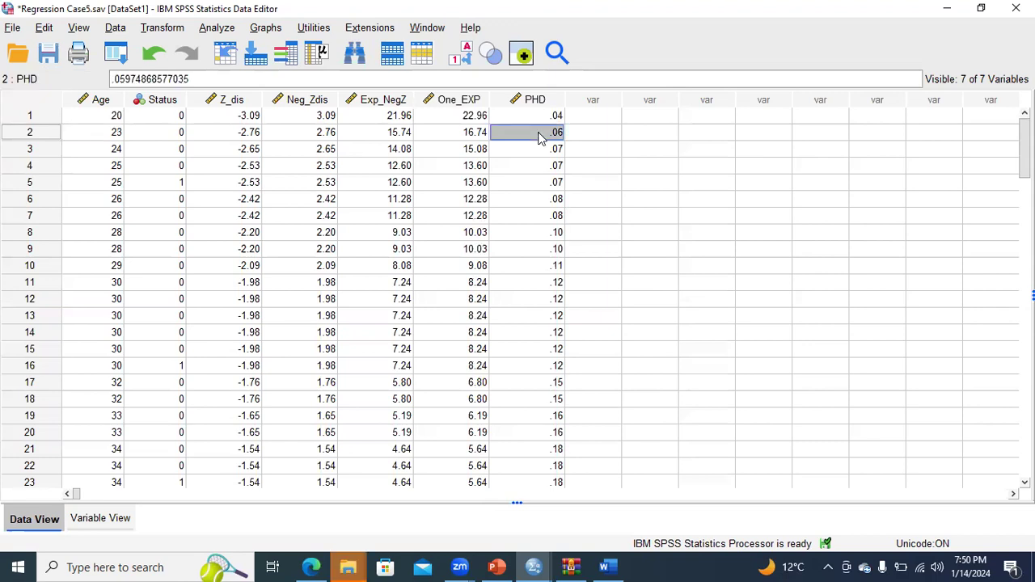
Step: Check the last case's age of 69 against its PHD value, then return to PowerPoint
drag(1024, 149, 1025, 373)
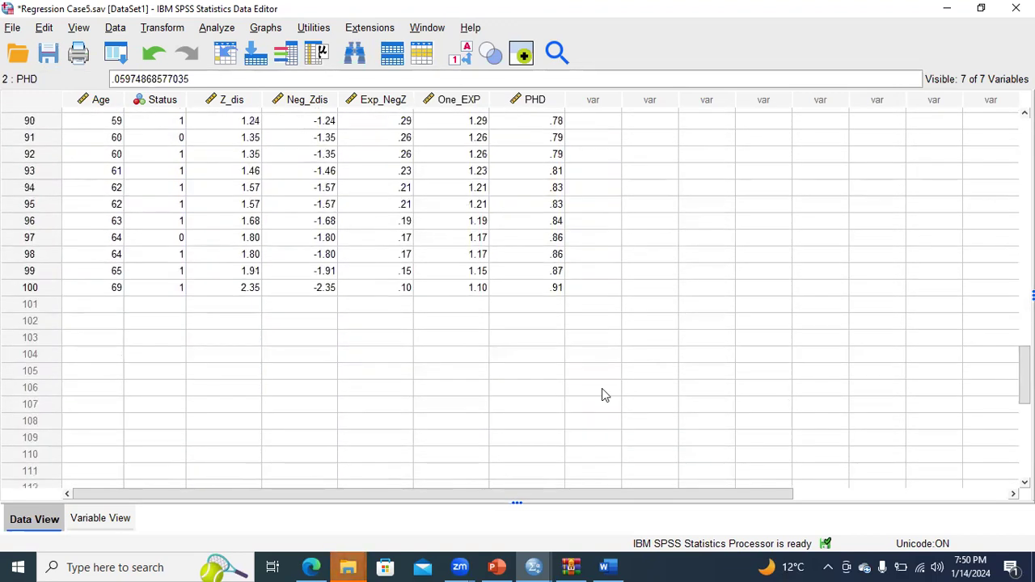
click(108, 291)
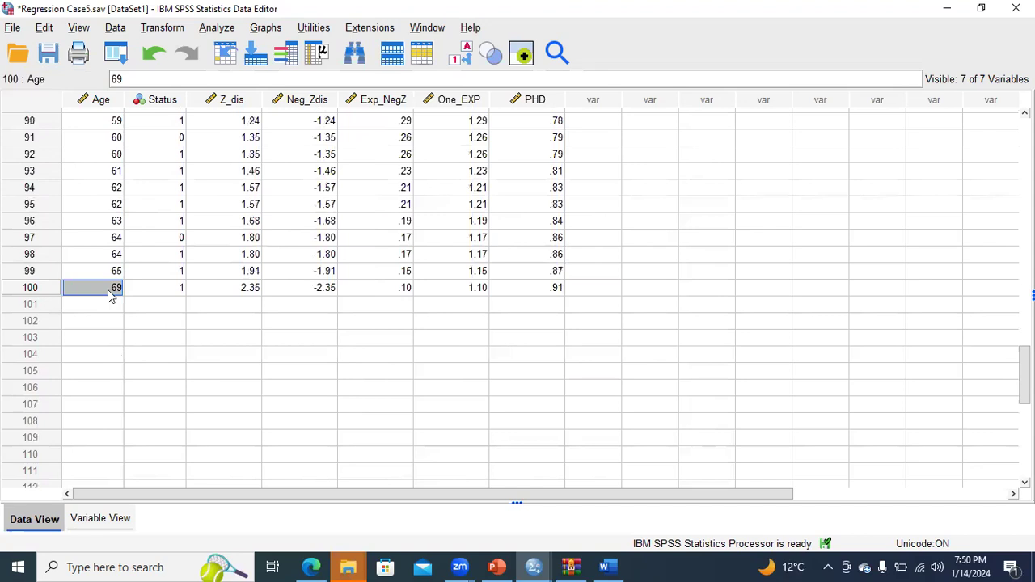
click(556, 288)
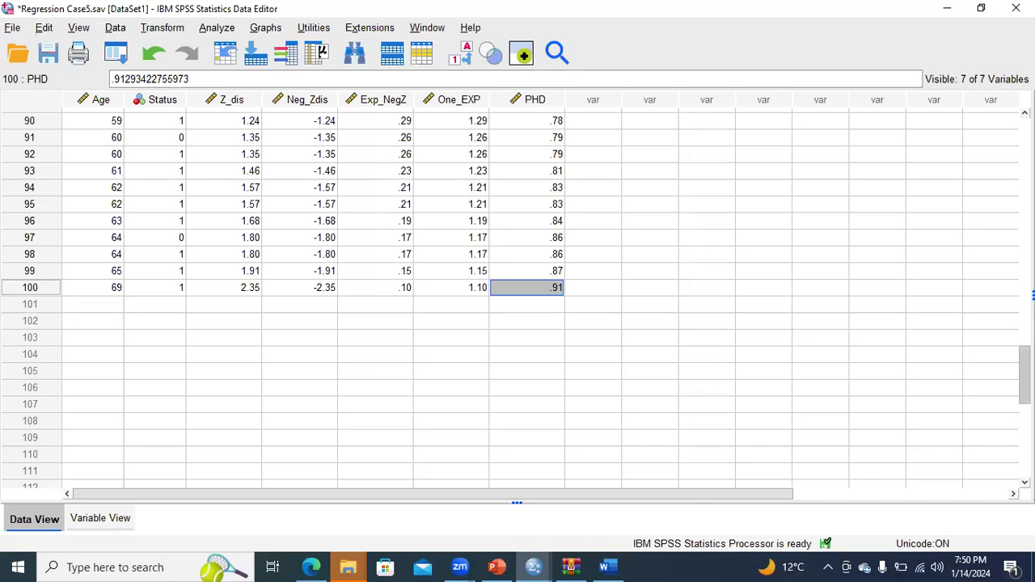
drag(1025, 374, 1024, 217)
scroll(534, 182, up, 10)
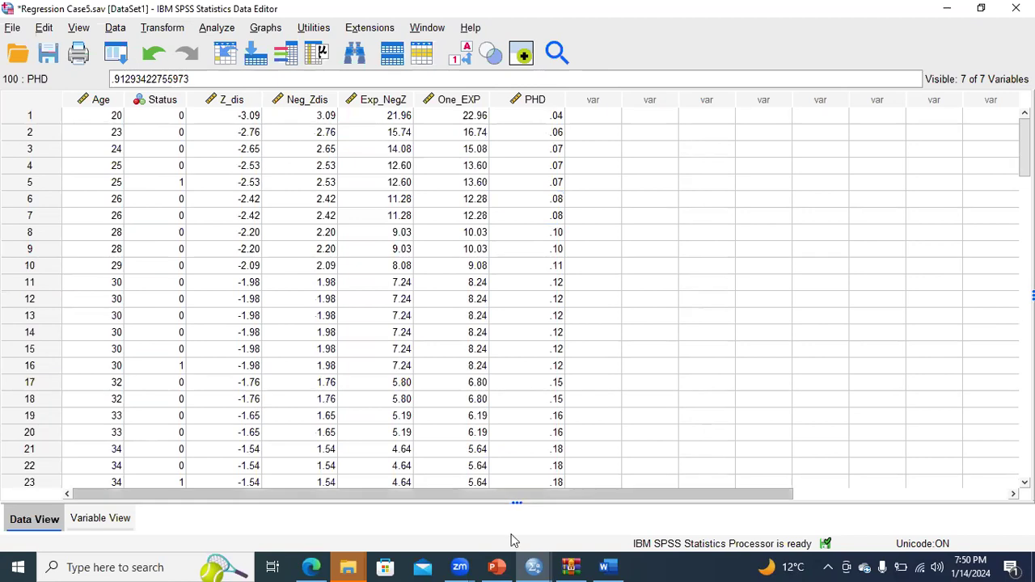
click(503, 566)
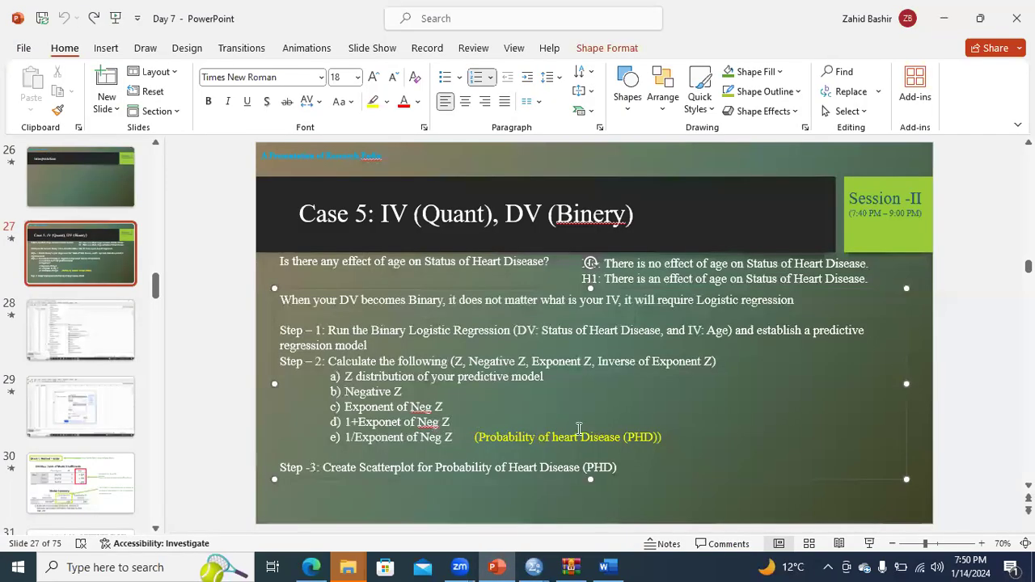
Step: Highlight the Probability of heart Disease and Step 3 scatterplot labels, then return to SPSS
drag(657, 437, 477, 437)
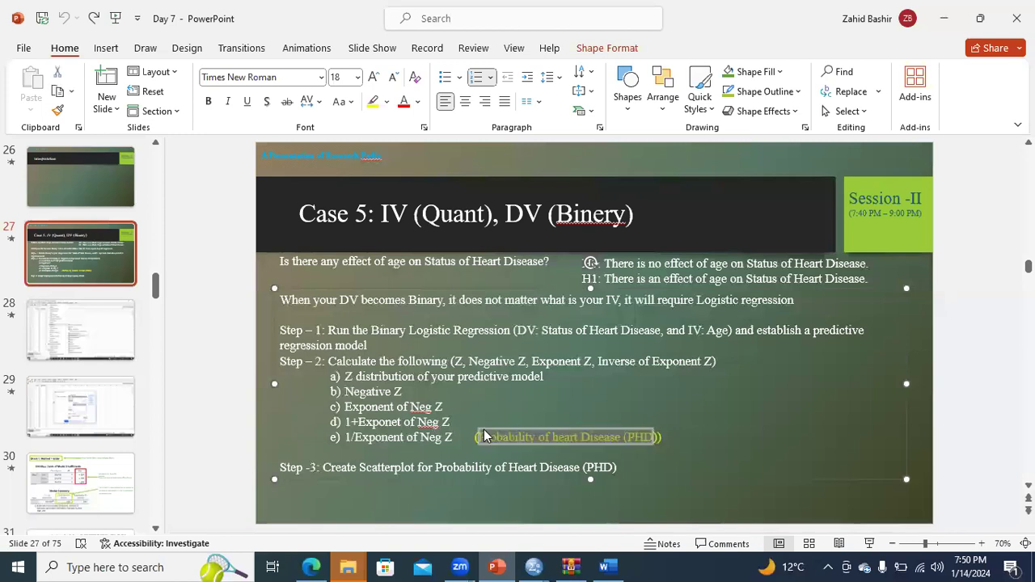
click(323, 468)
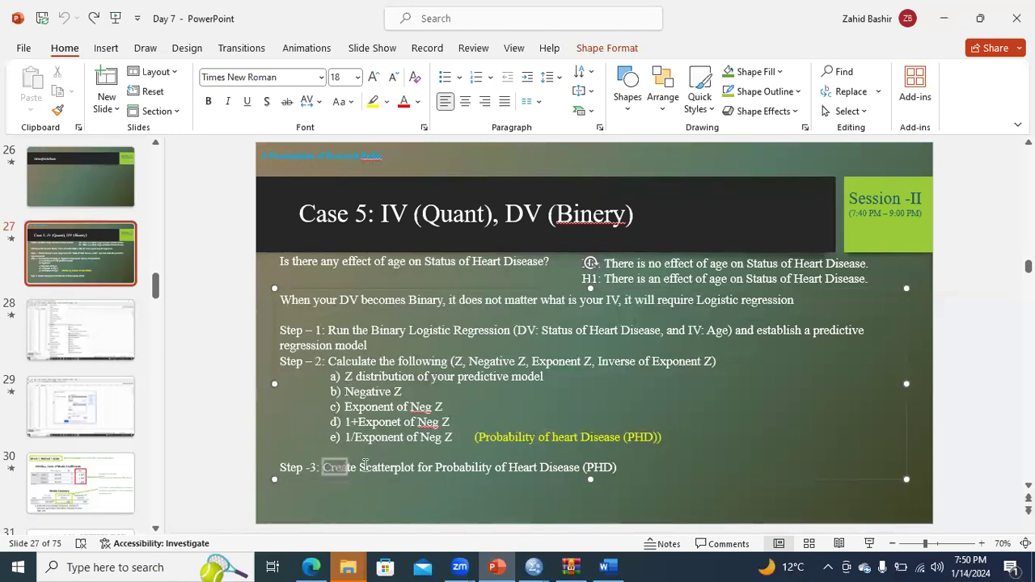
key(shift+Home)
drag(526, 463, 617, 468)
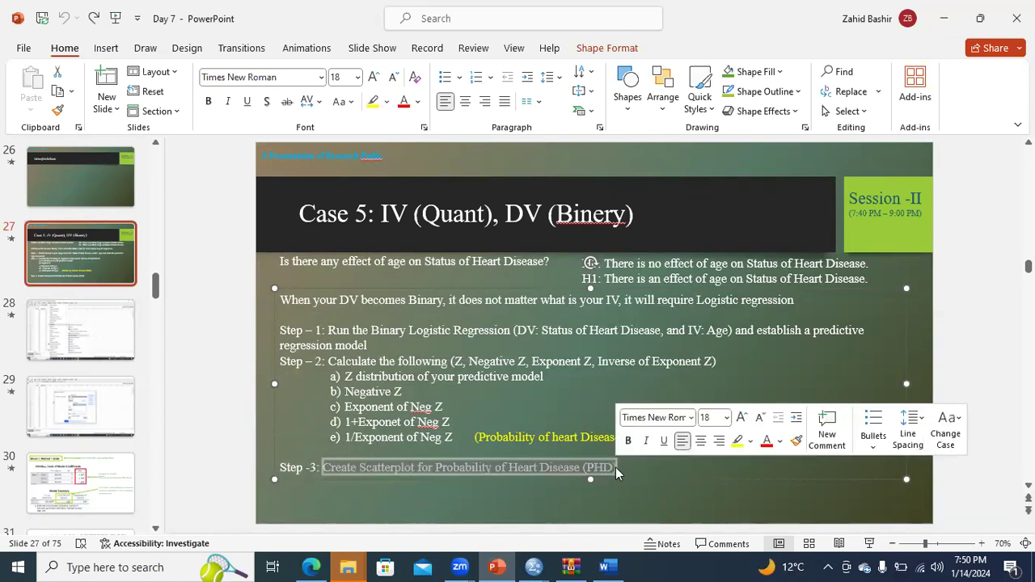
click(533, 567)
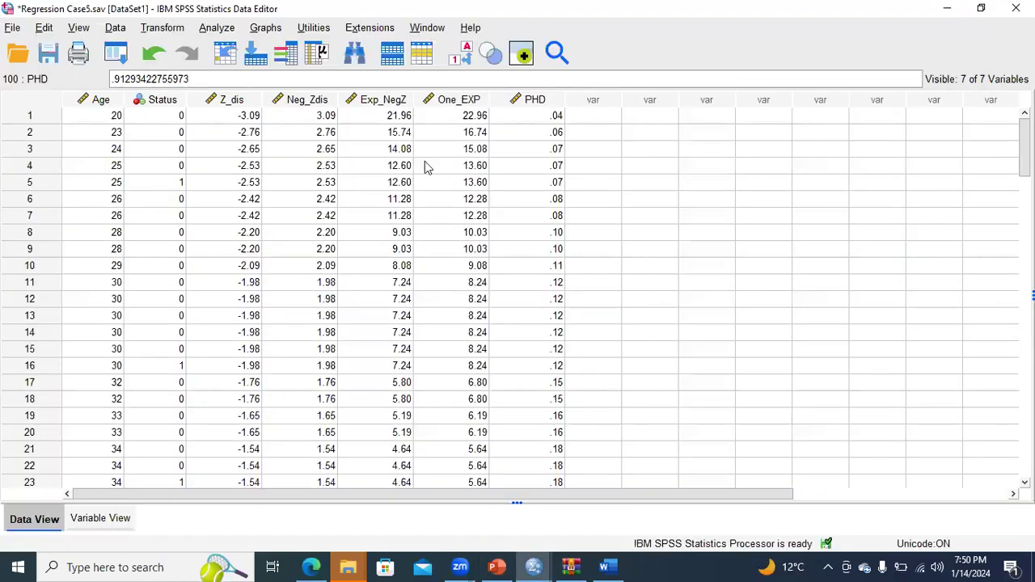
Step: Open Graphs > Legacy Dialogs > Scatter/Dot > Simple Scatter > Define, then return to PowerPoint
click(268, 29)
mouse_move(358, 157)
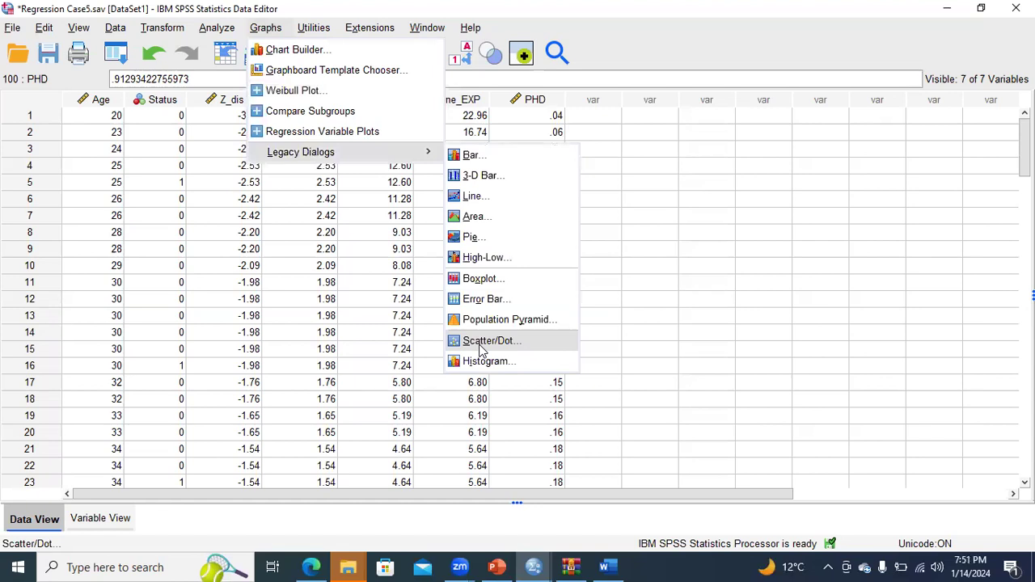
click(487, 340)
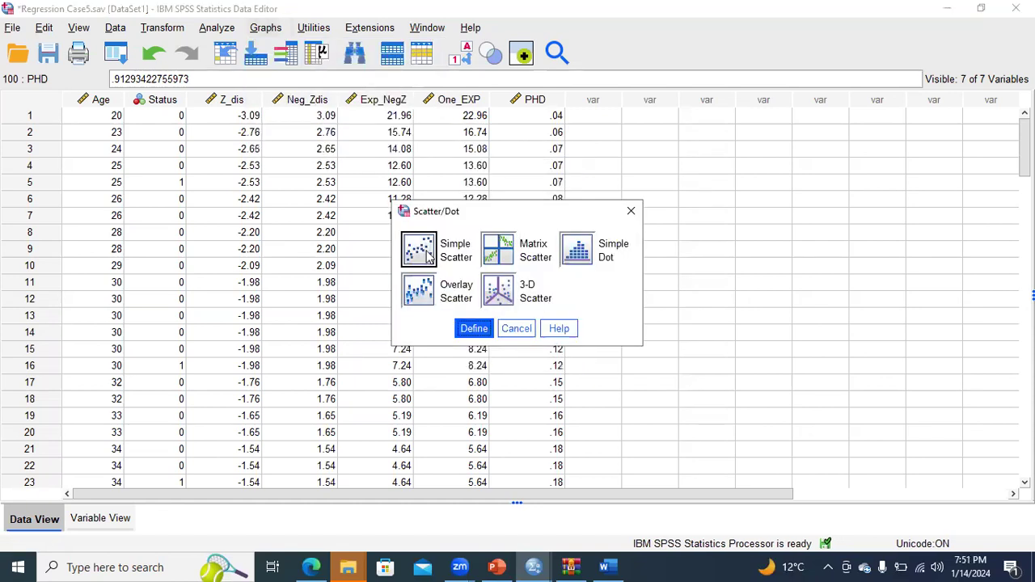
click(418, 250)
click(472, 332)
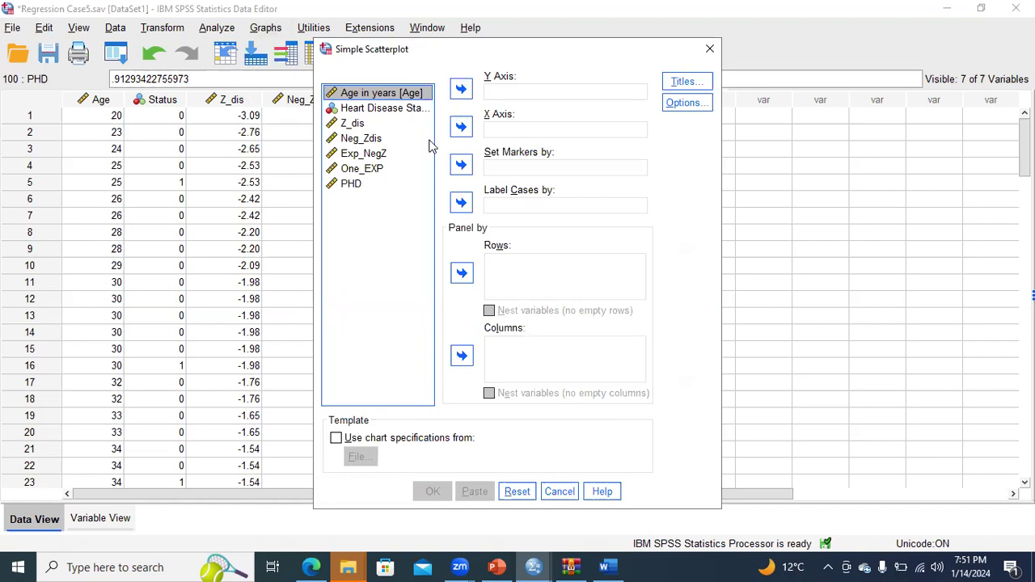
click(496, 567)
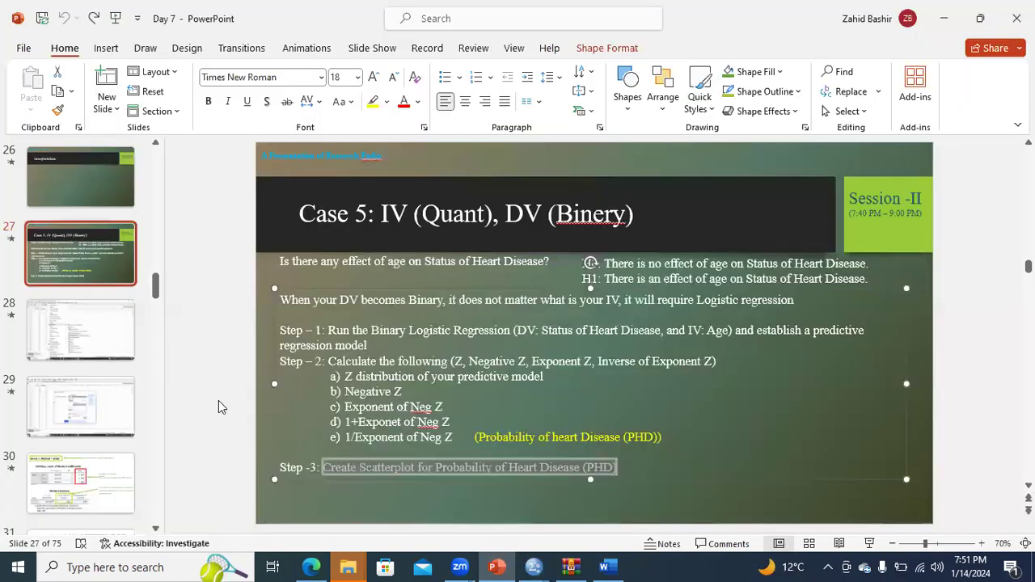
Step: View slide 39's example setup with Age on Y and PHD on X, then return to SPSS
click(156, 348)
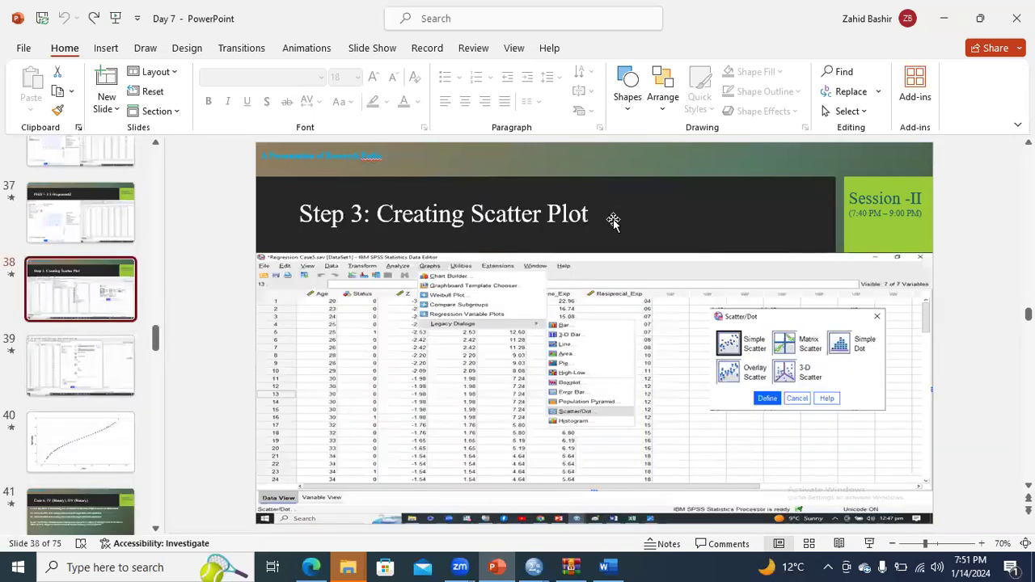
scroll(626, 217, down, 1)
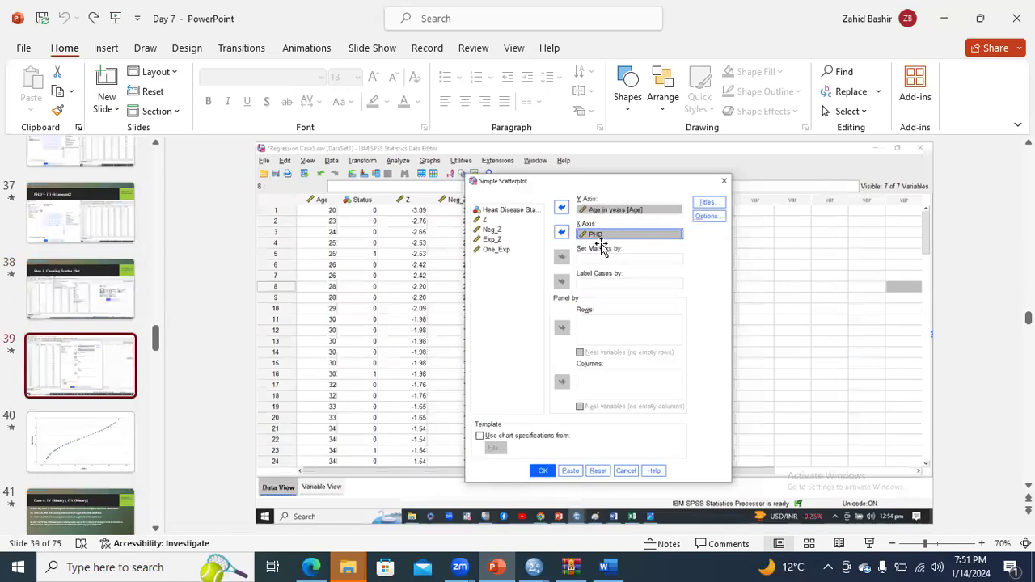
click(535, 567)
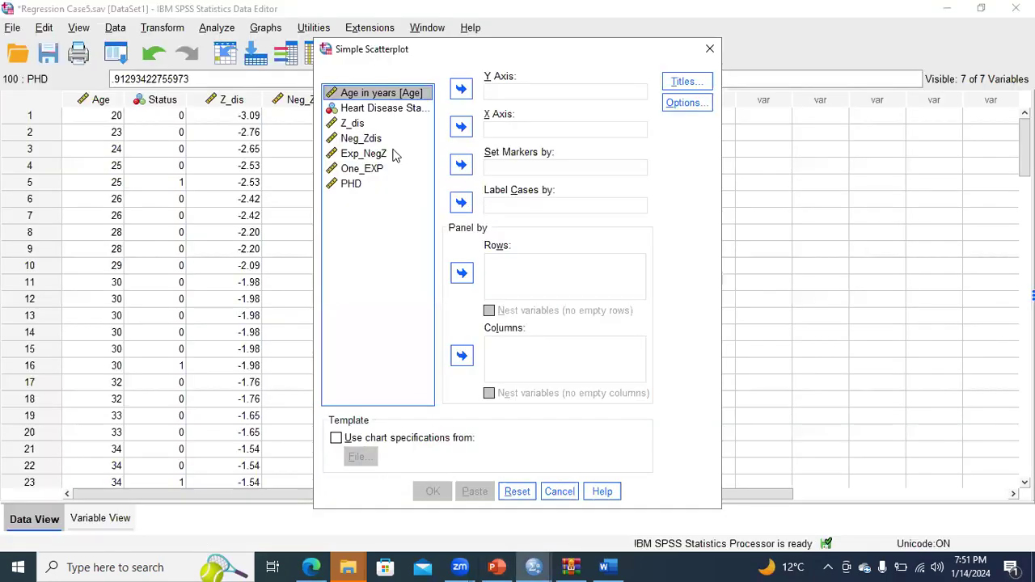
Step: Put Age in years on the Y axis and PHD on the X axis, and run the scatterplot
click(462, 90)
click(356, 170)
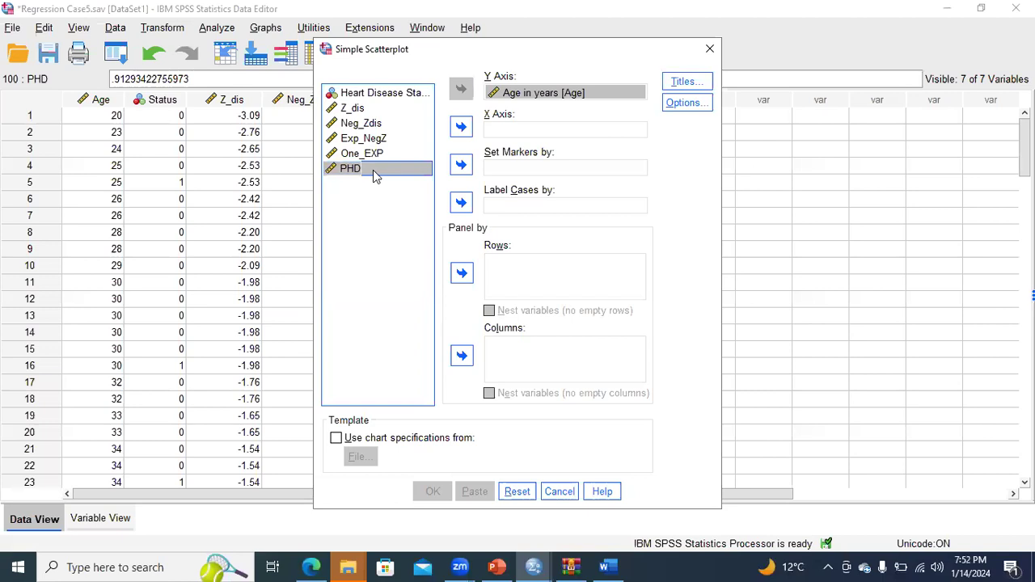
click(460, 128)
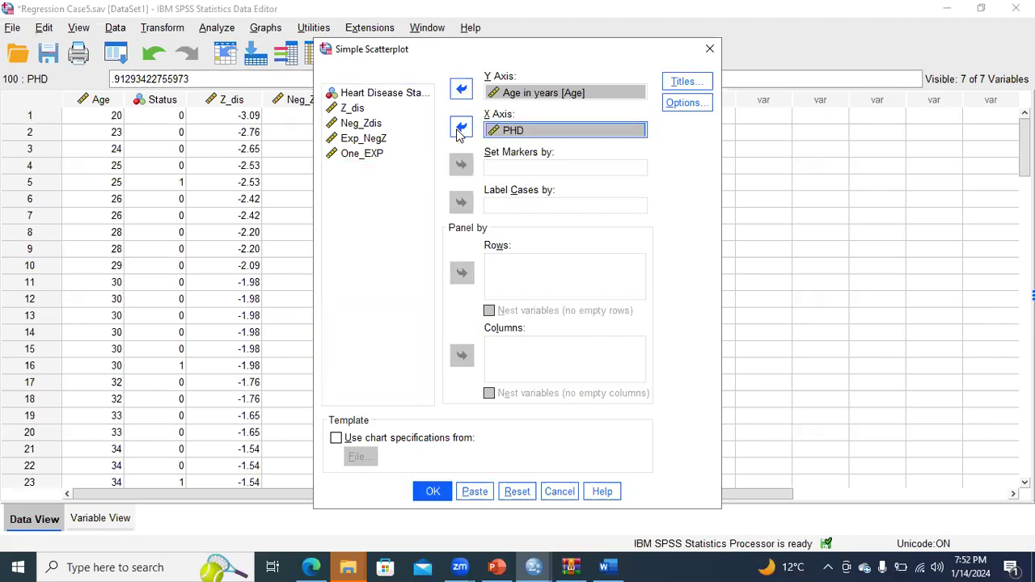
click(433, 492)
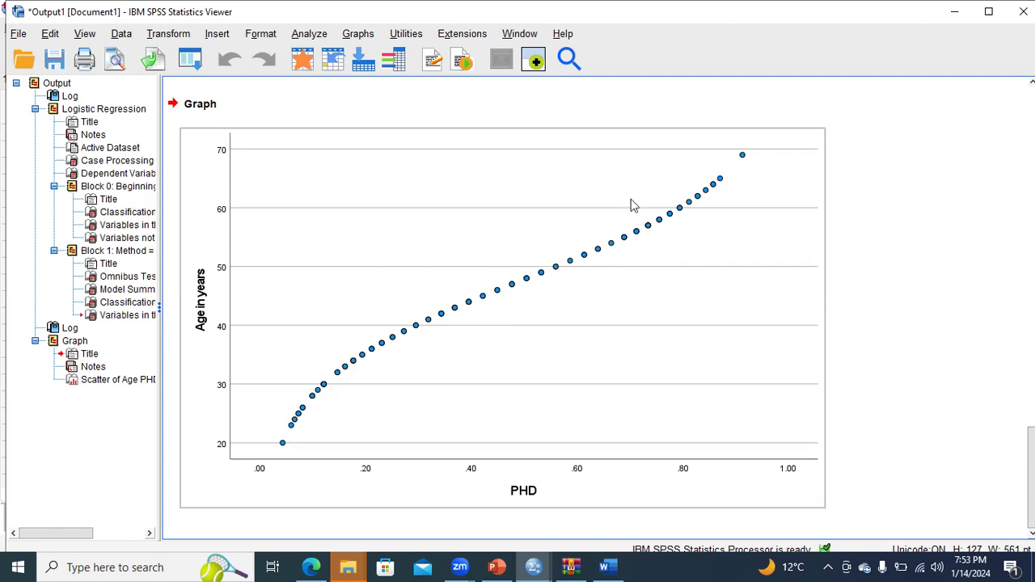
Step: Once the Age versus PHD scatterplot appears, switch back to PowerPoint
click(496, 567)
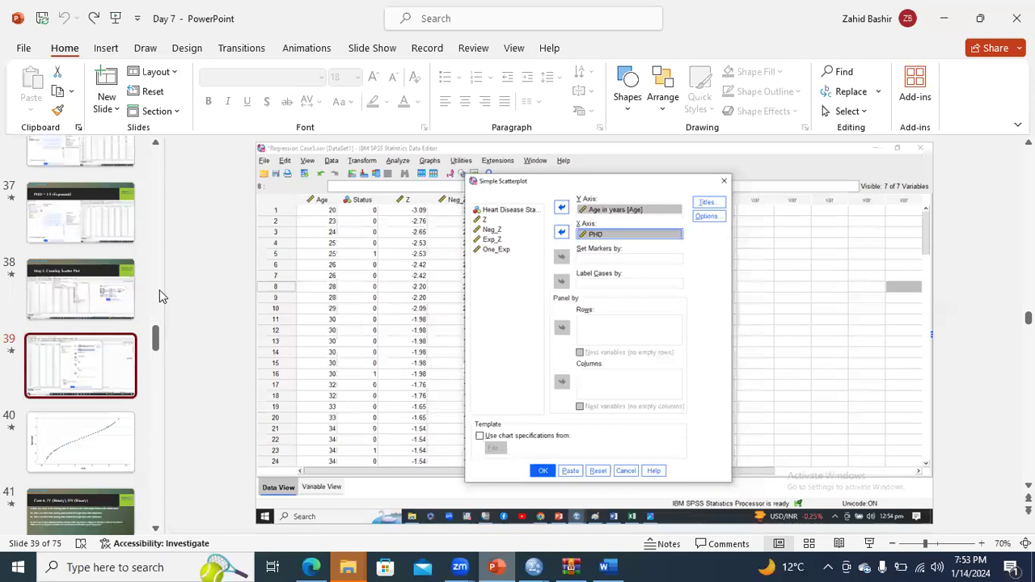
Step: Start the slide show at slide 30 and reveal the Block 1 and Cox & Snell R Square notes
scroll(158, 296, up, 5)
click(81, 377)
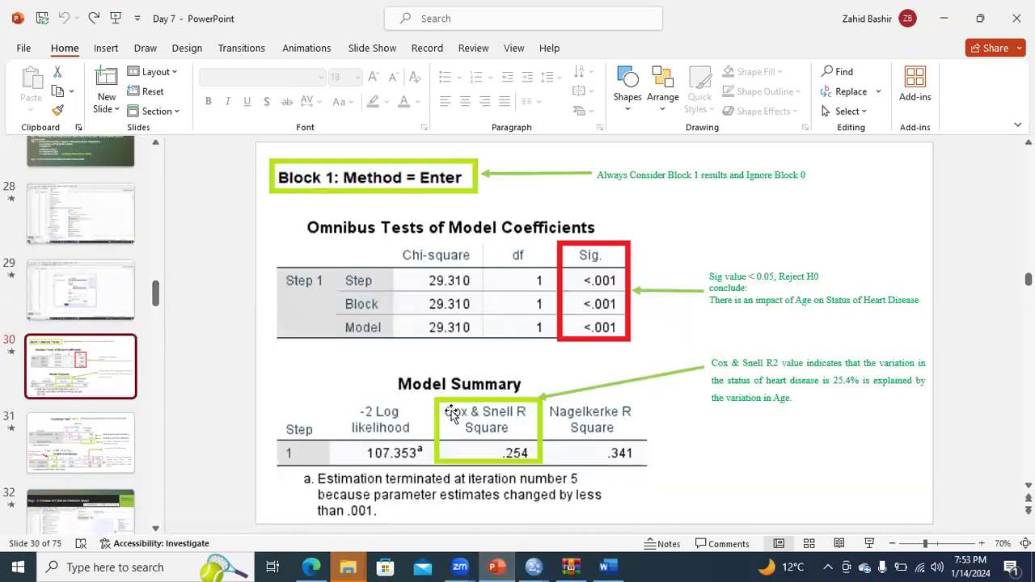
click(871, 544)
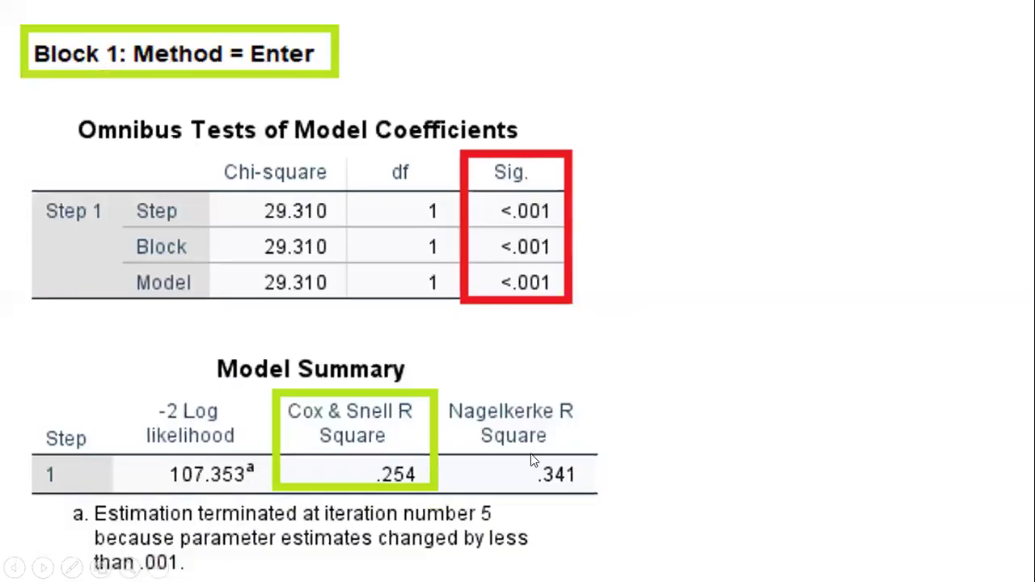
key(Right)
key(Right)
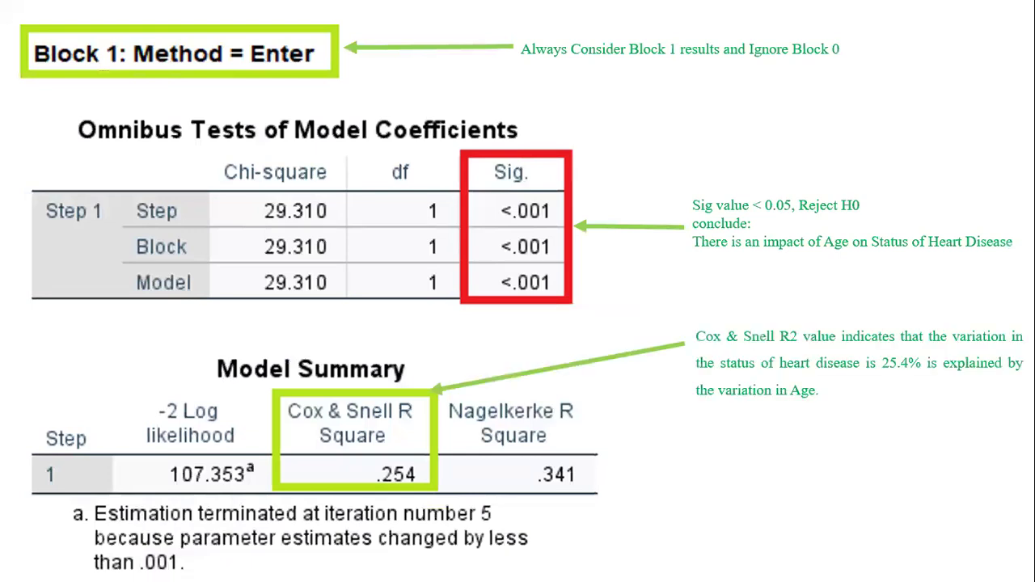
key(Right)
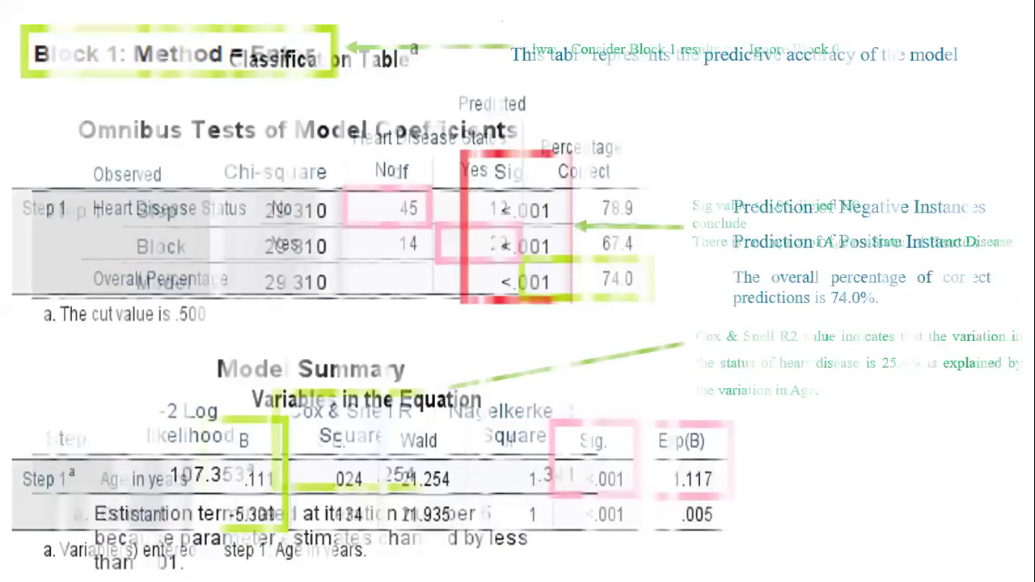
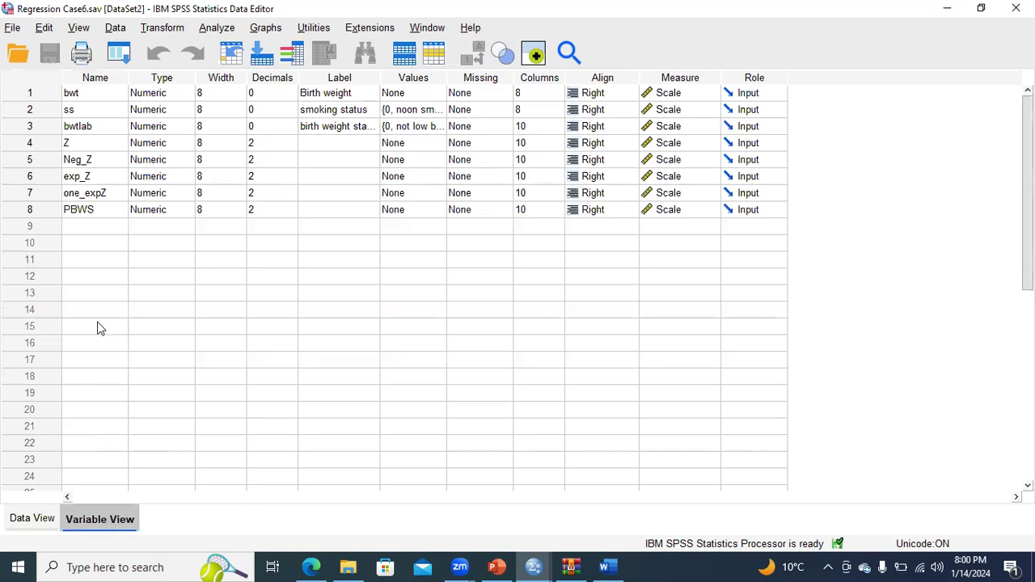
Step: Clear variable rows 4–8 (Z through PBWS), keeping bwt, ss and bwtlab, then return to the slides
drag(33, 142, 34, 210)
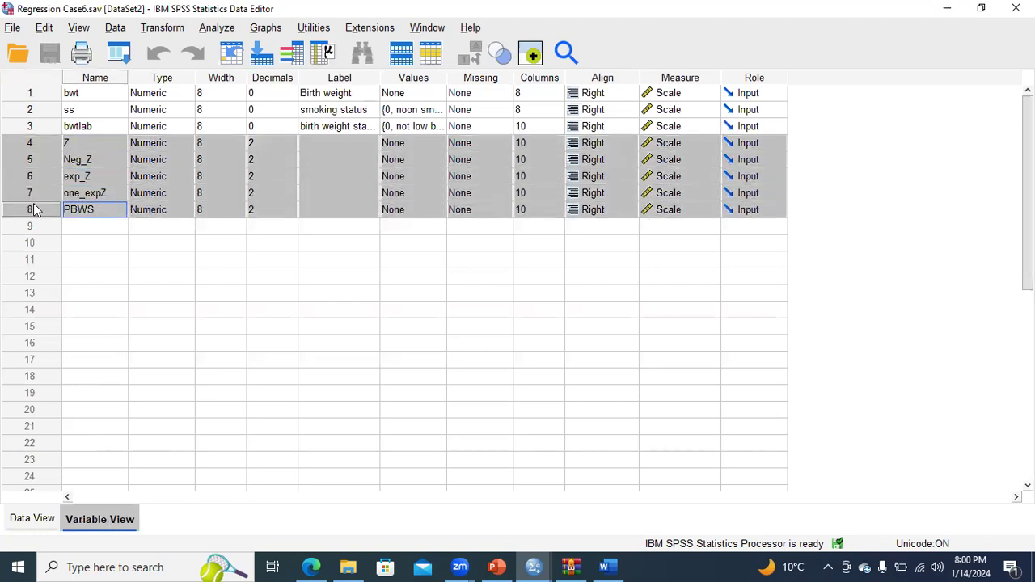
right_click(34, 209)
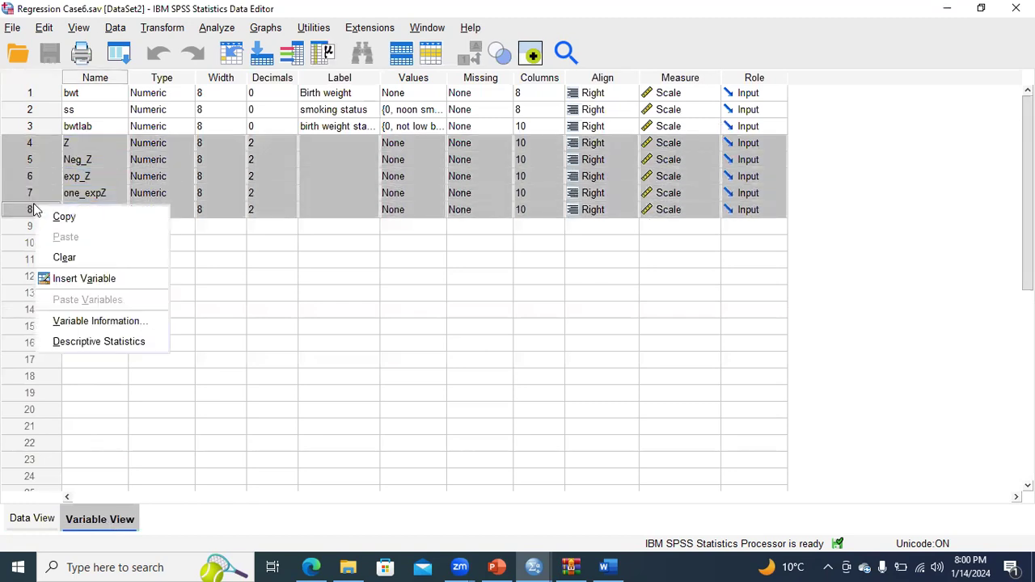
click(63, 259)
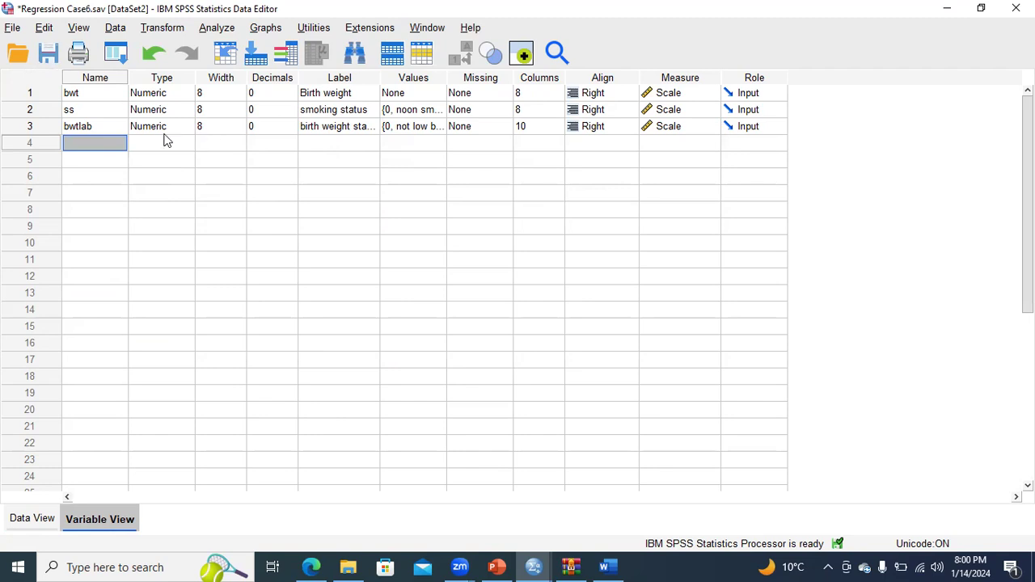
click(330, 109)
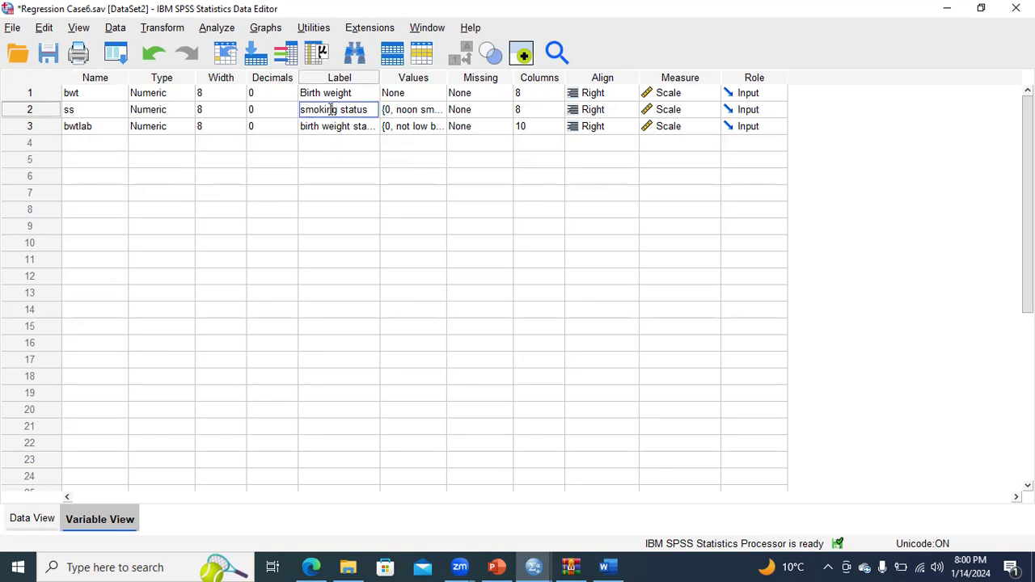
click(496, 567)
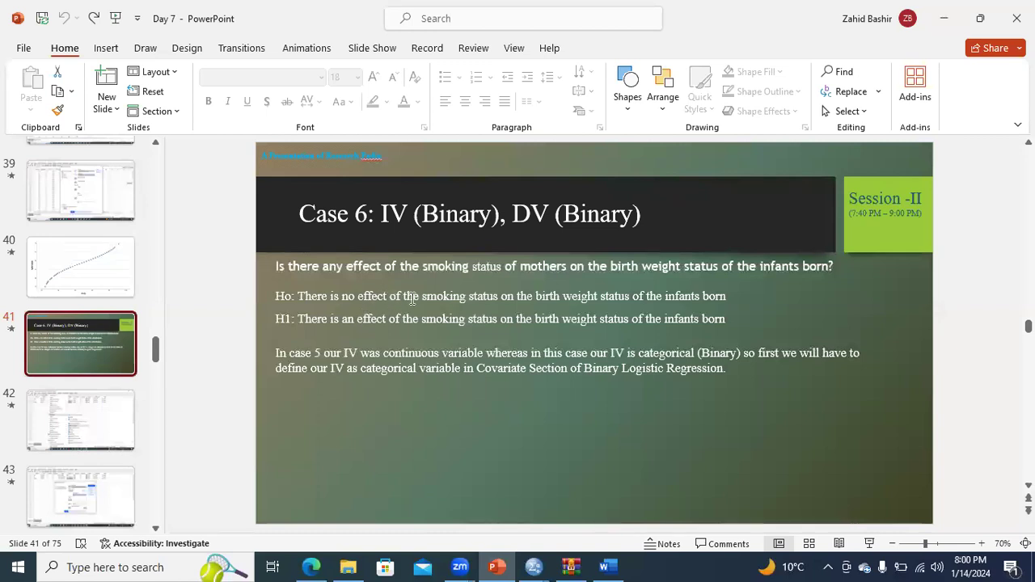
Step: Make 'smoking status' in the Ho hypothesis line yellow text
drag(424, 296, 499, 296)
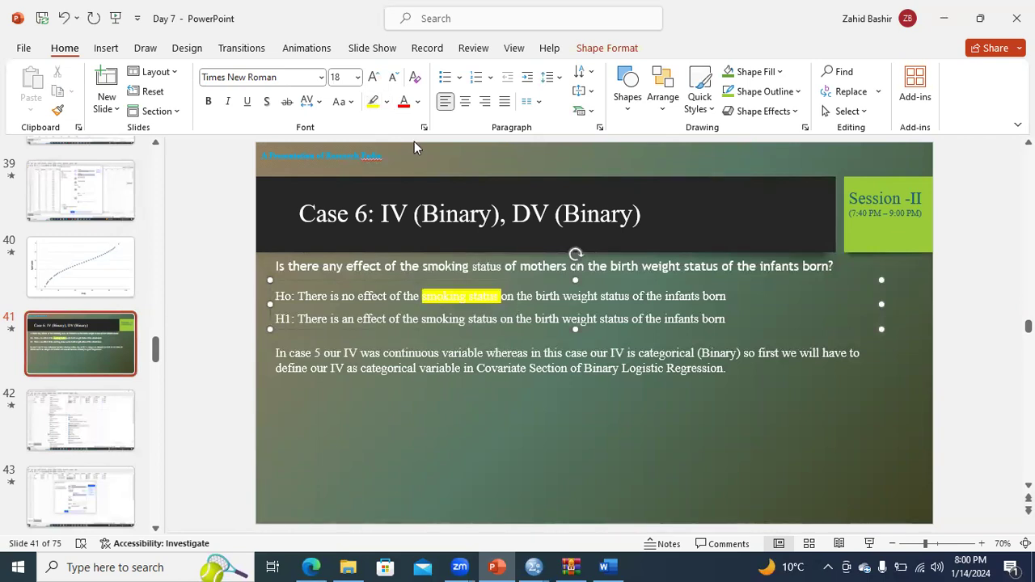
key(ctrl+z)
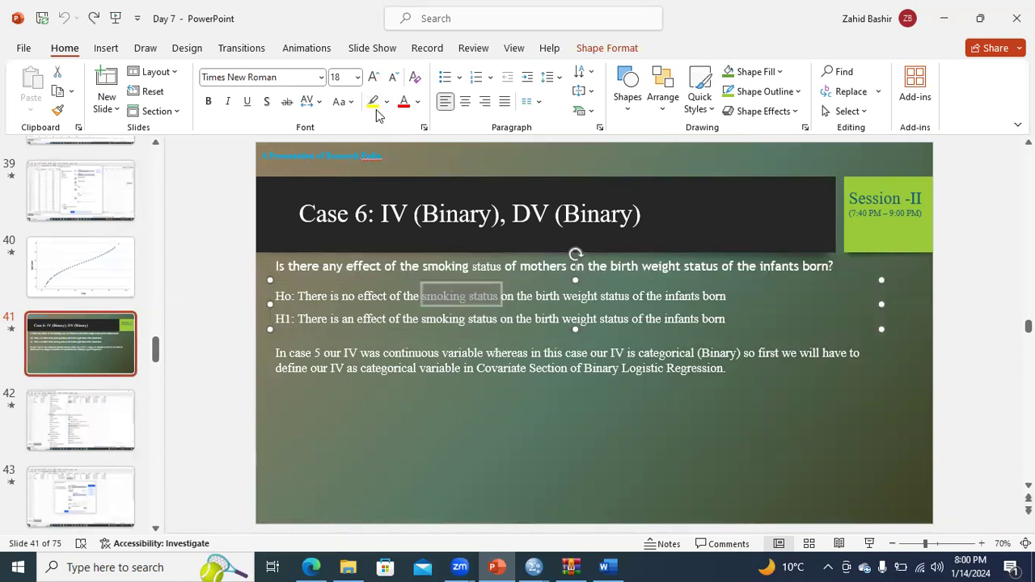
click(417, 102)
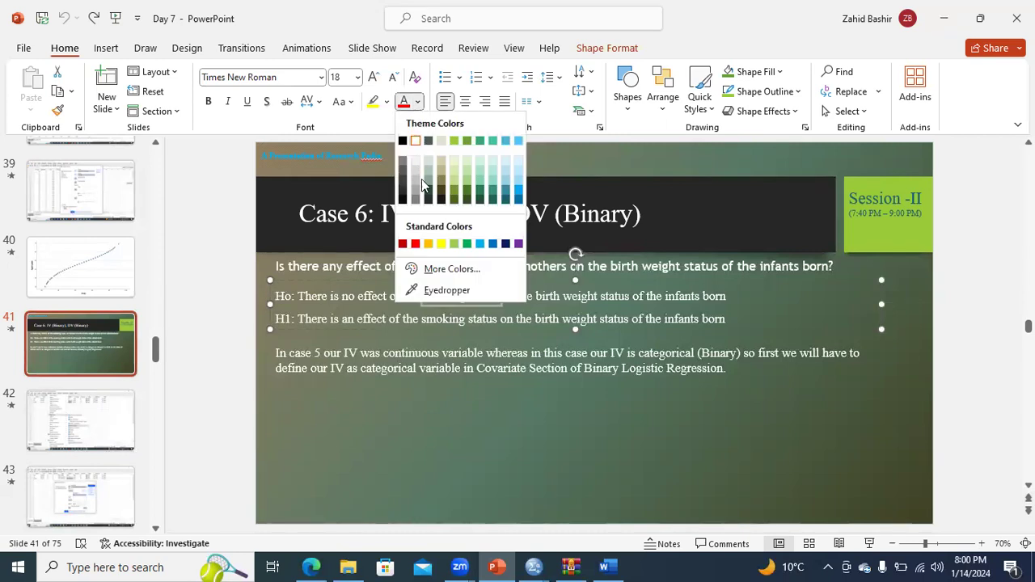
click(440, 244)
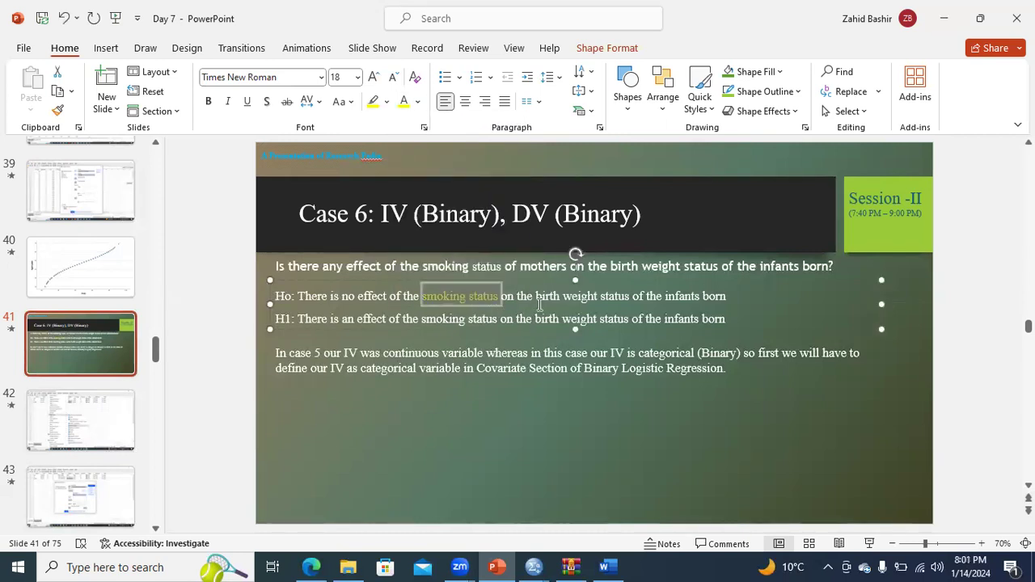
Step: Colour 'birth weight status of the infants born' yellow as well
drag(535, 296, 726, 297)
click(404, 105)
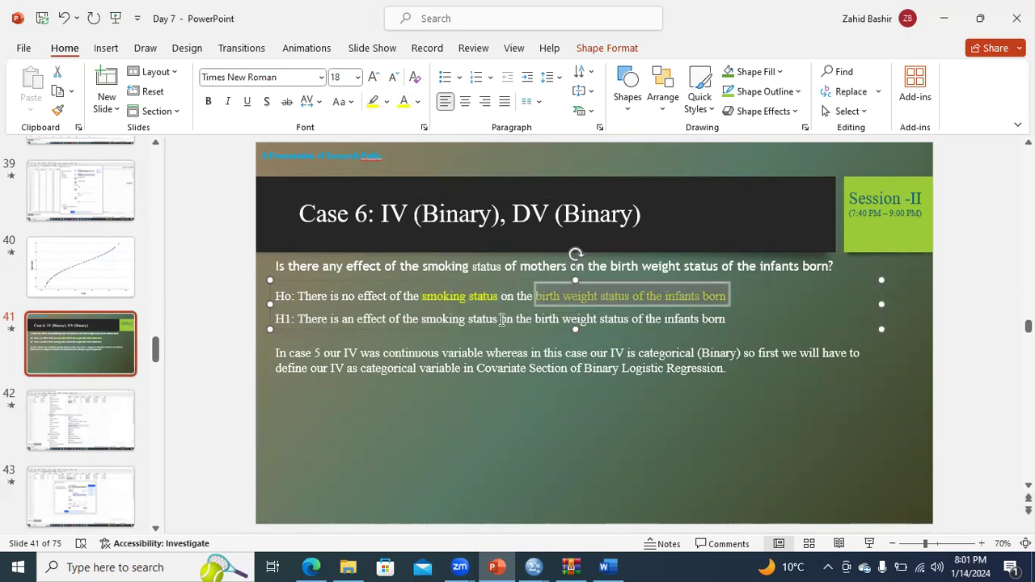
click(533, 567)
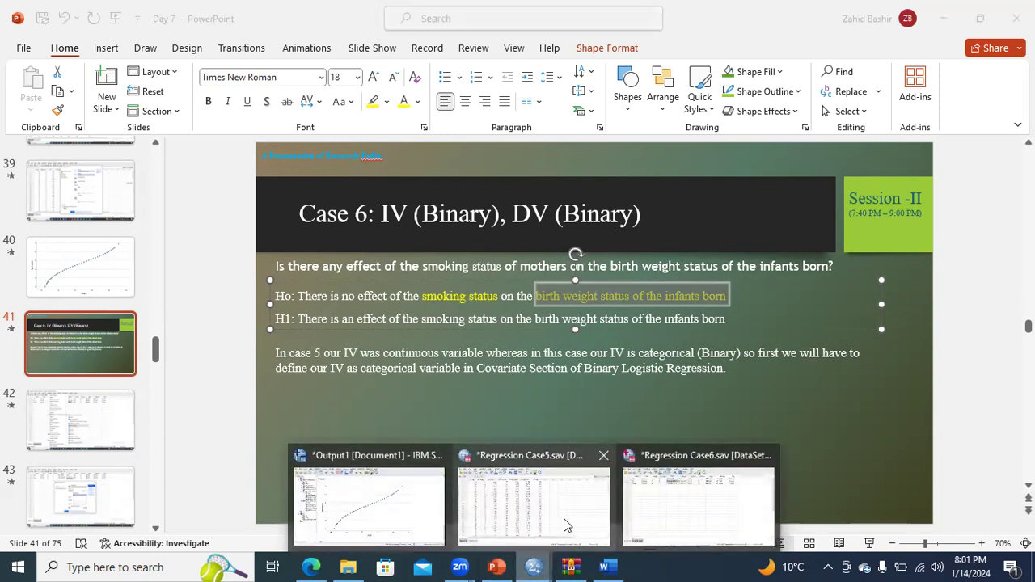
Step: Close the Regression Case5 dataset without saving changes
click(629, 514)
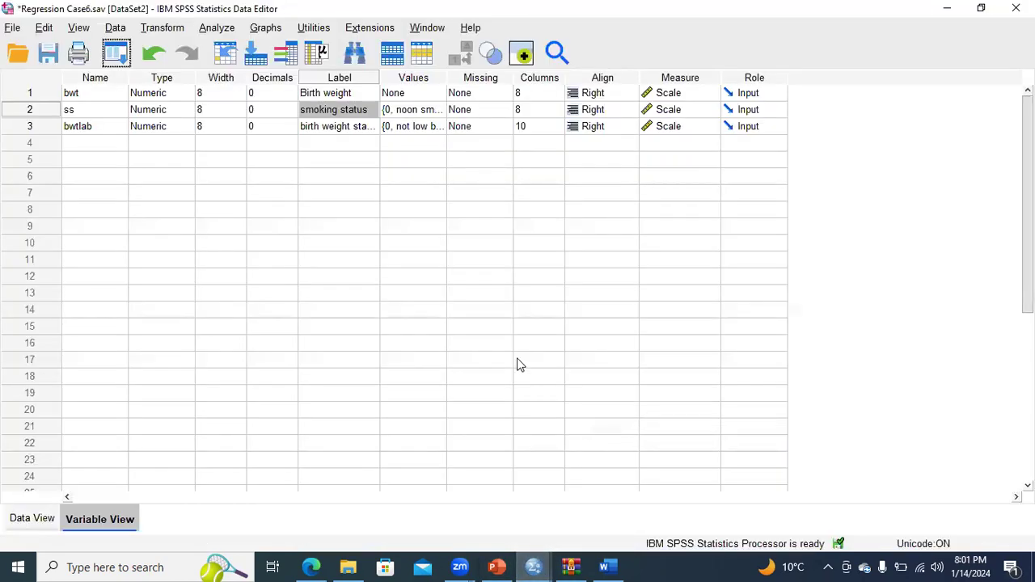
click(538, 565)
click(590, 522)
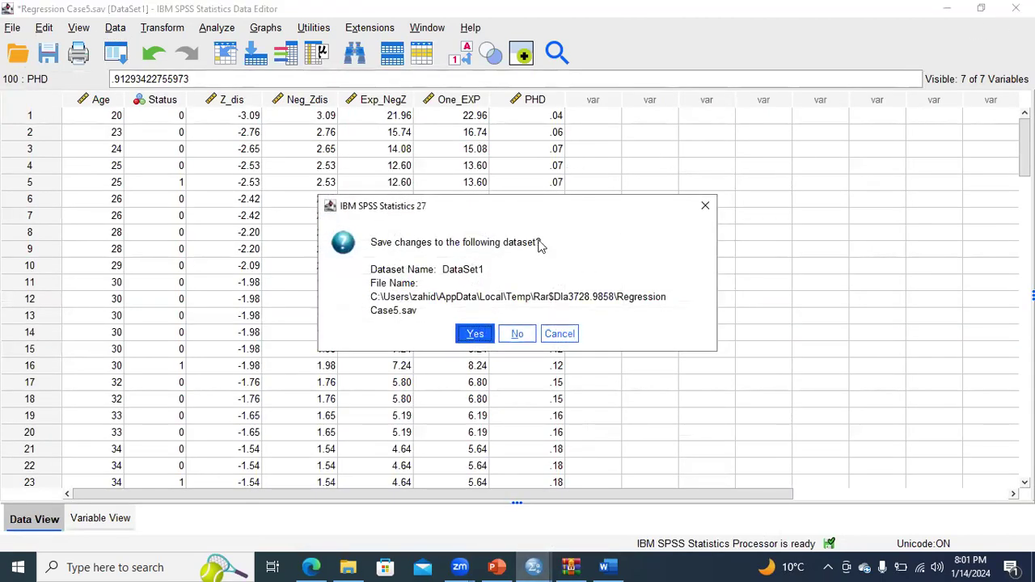
click(514, 332)
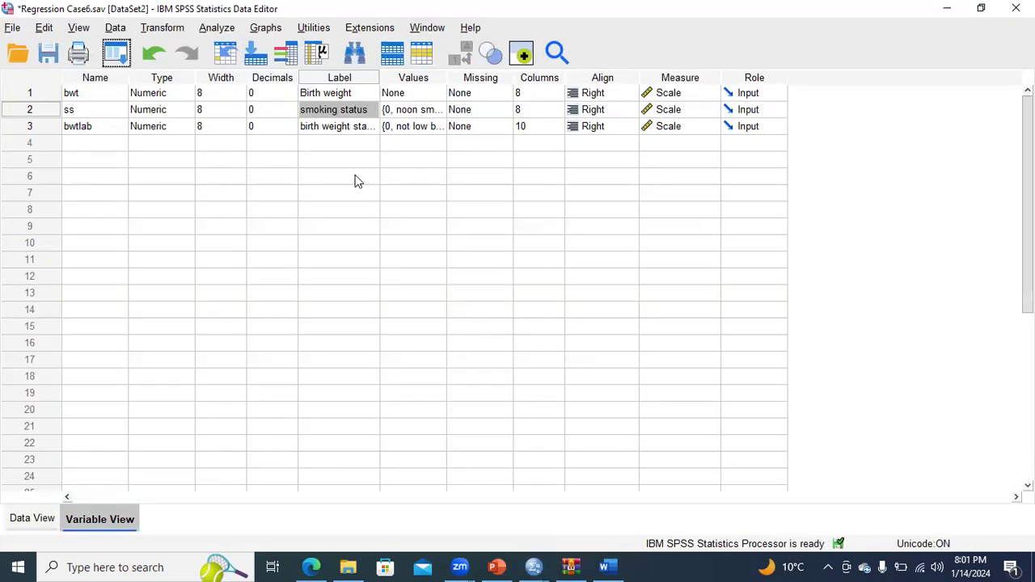
Step: Review the value labels of ss and bwtlab in Case6, leaving them unchanged
click(440, 111)
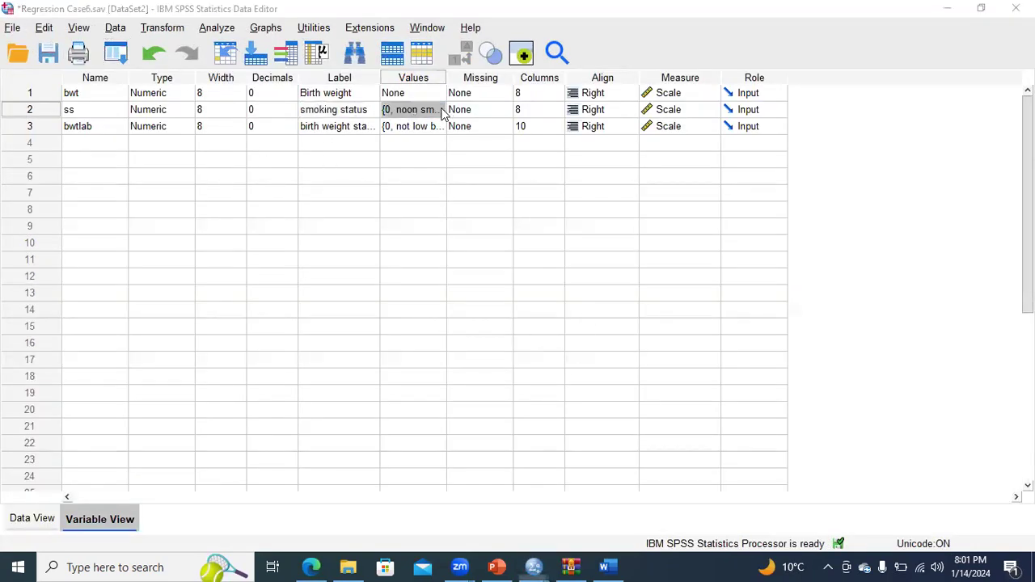
click(439, 110)
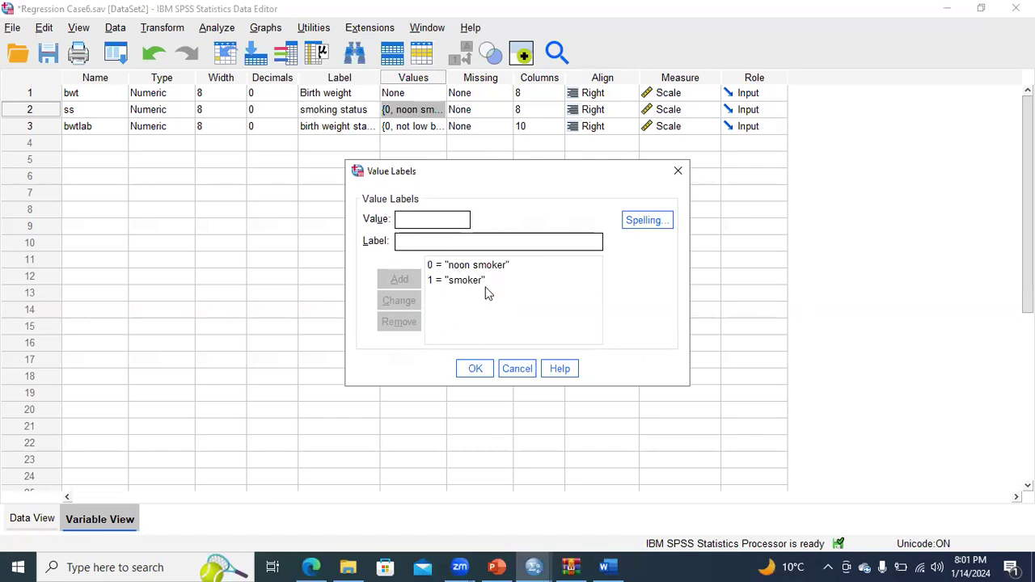
click(679, 173)
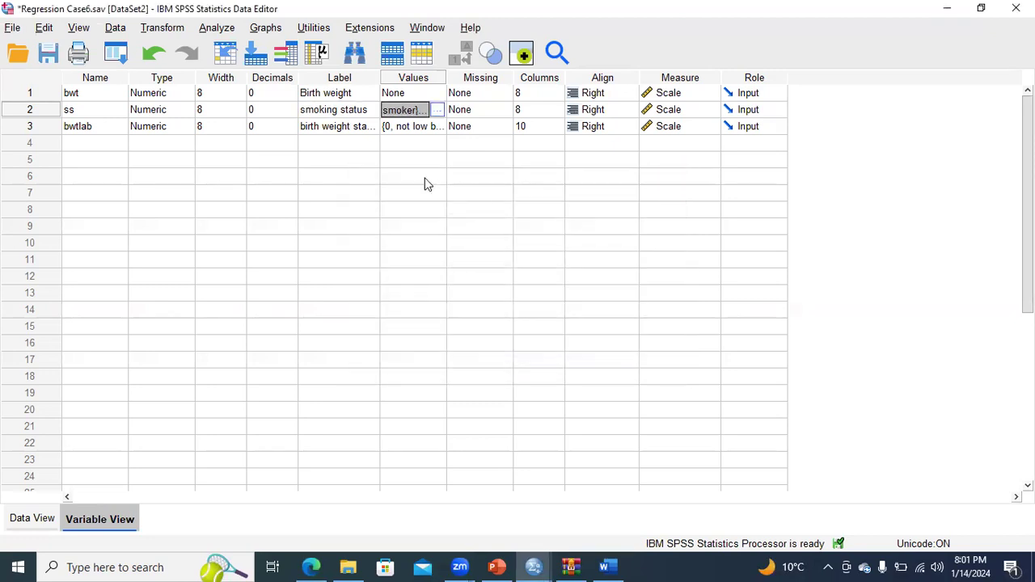
click(442, 132)
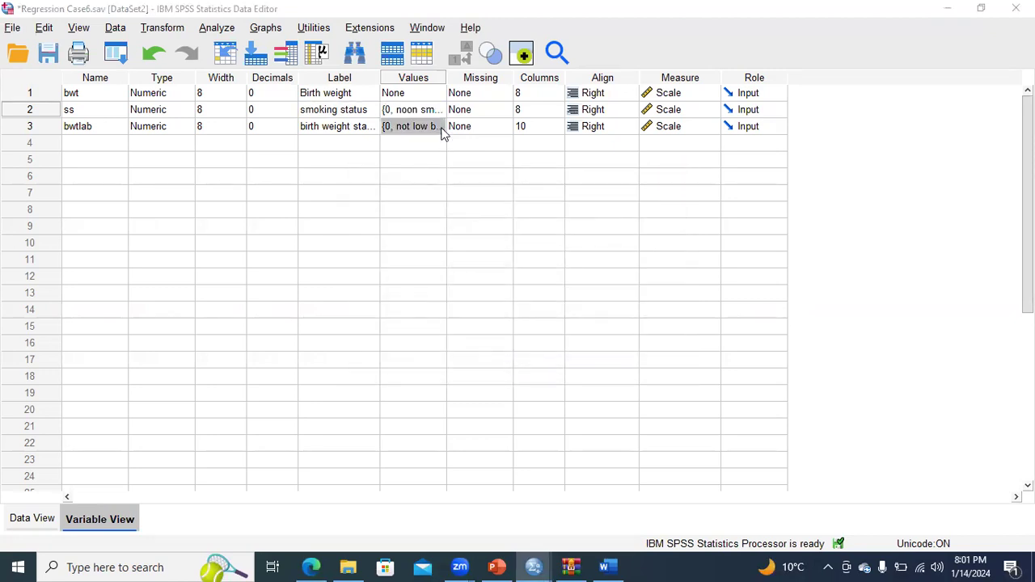
click(440, 129)
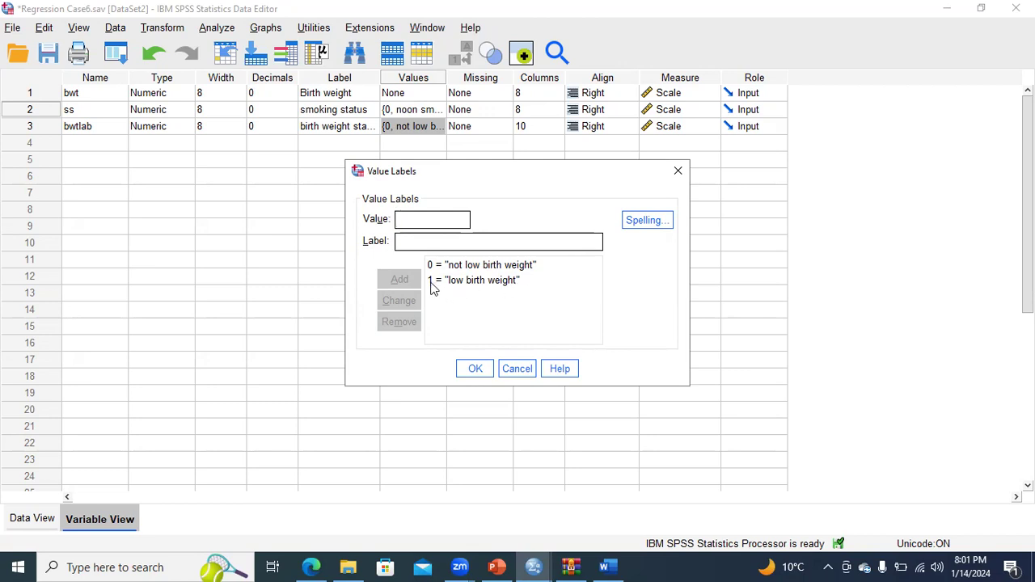
click(678, 171)
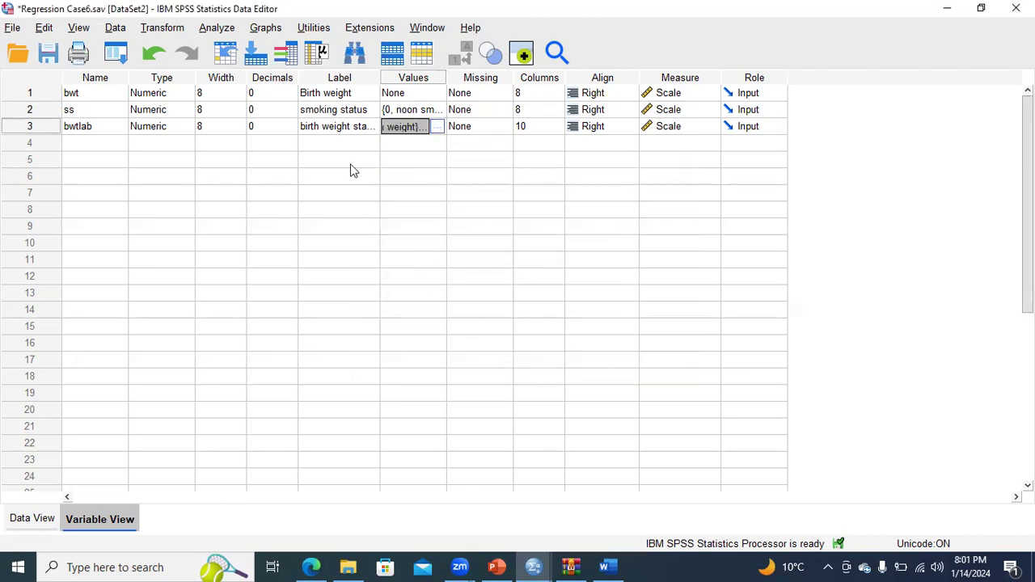
Step: Alternately select the ss and bwtlab variable rows, then go back to the slides
click(37, 109)
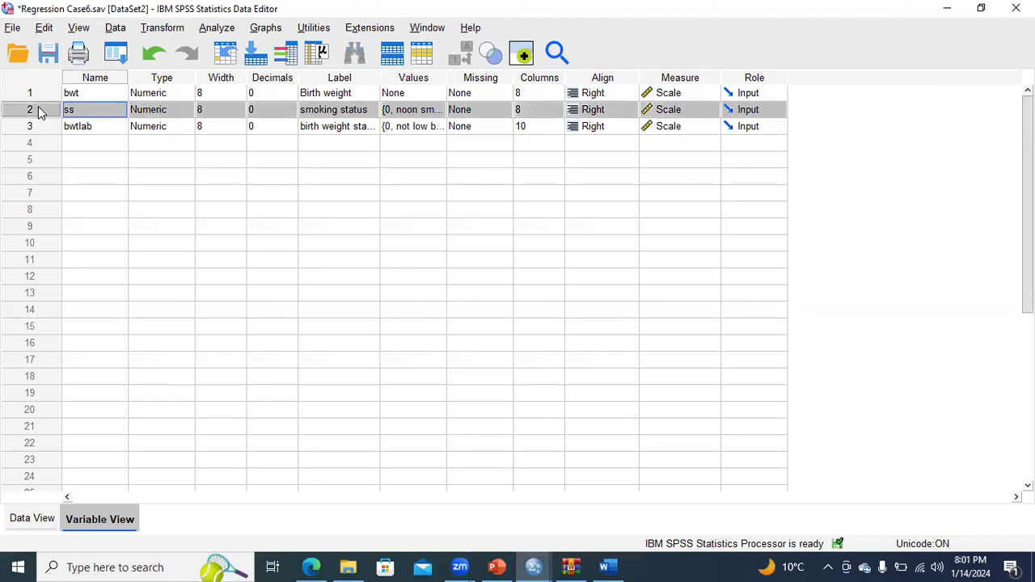
click(38, 123)
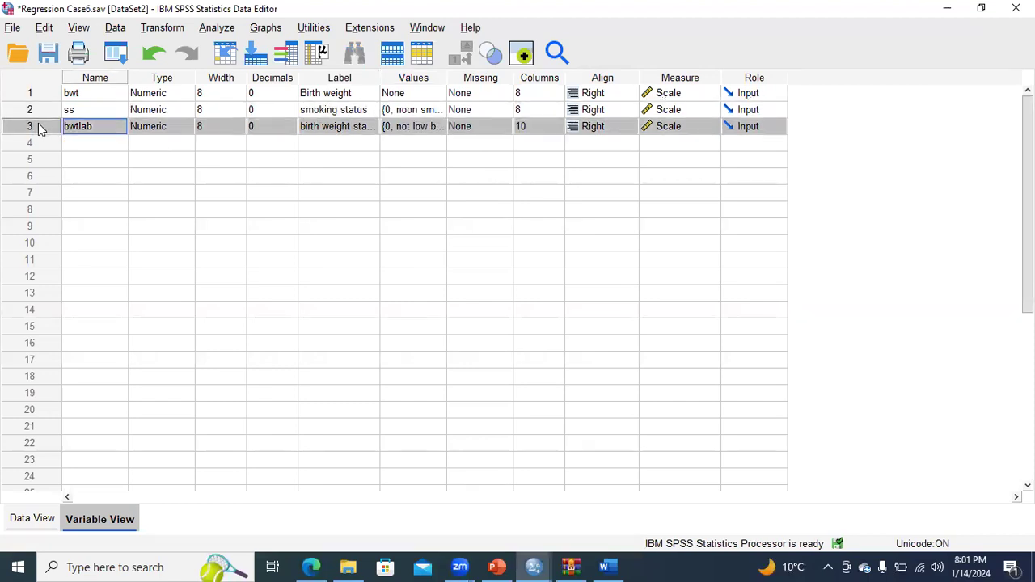
click(37, 114)
click(38, 126)
click(37, 111)
click(38, 128)
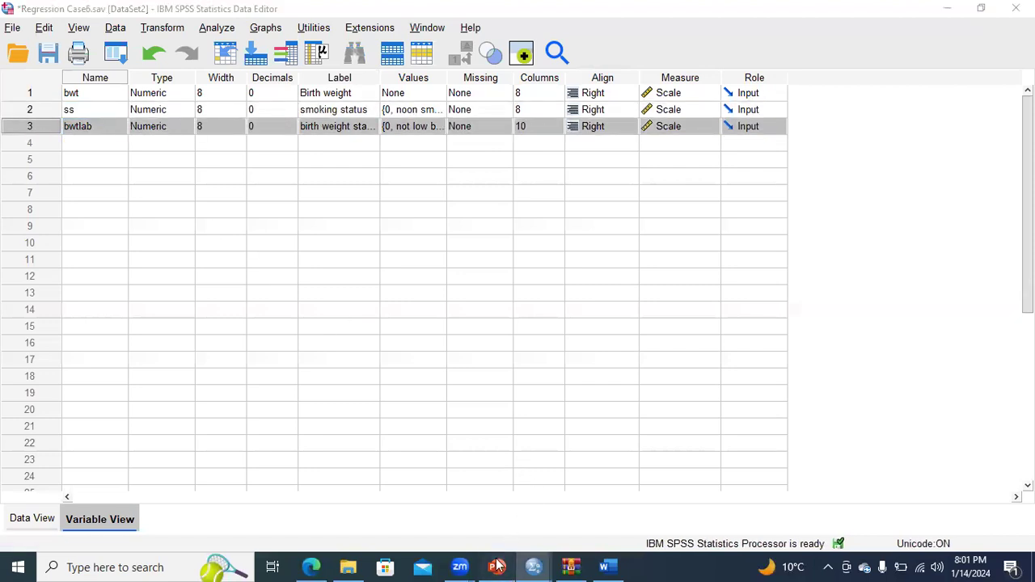
click(496, 567)
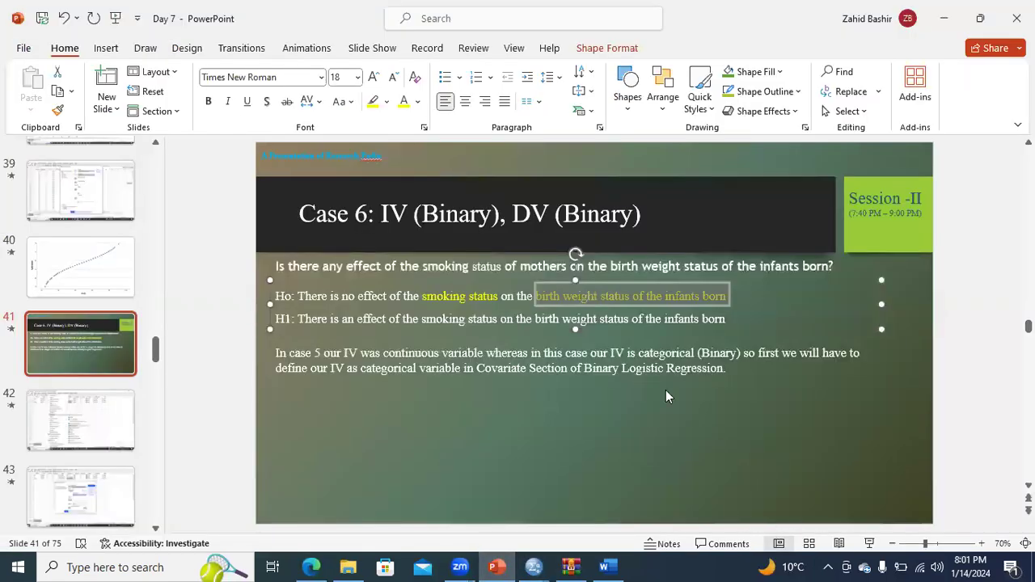
Step: Present slide 41 full screen, end the show, and return to the Case6 data editor
click(869, 543)
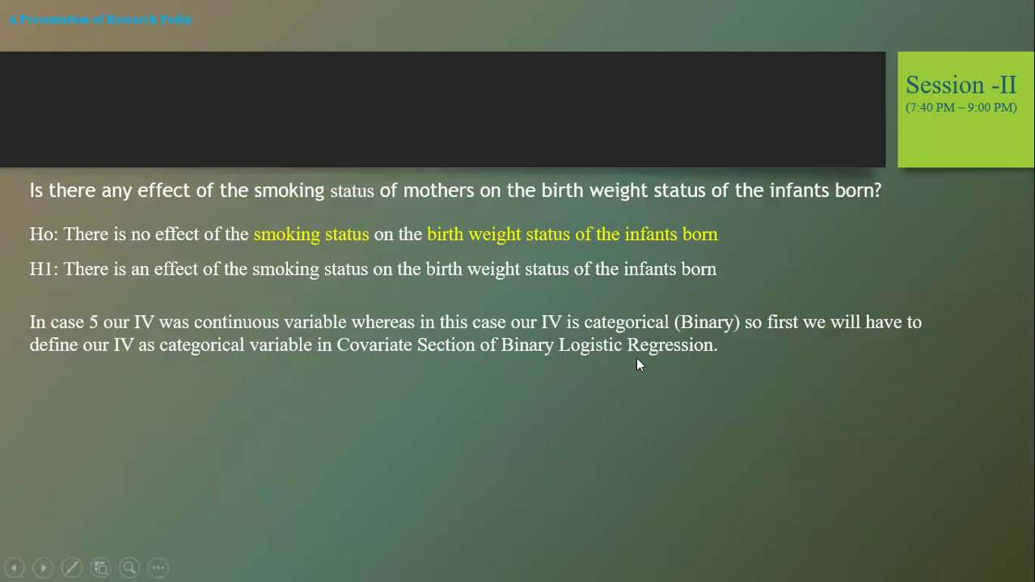
right_click(411, 426)
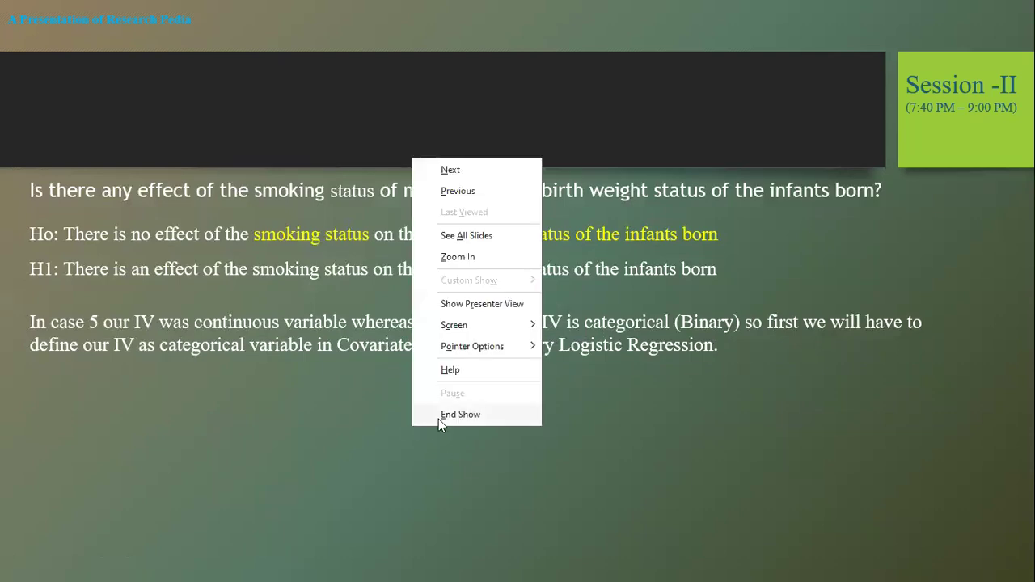
click(438, 419)
mouse_move(532, 567)
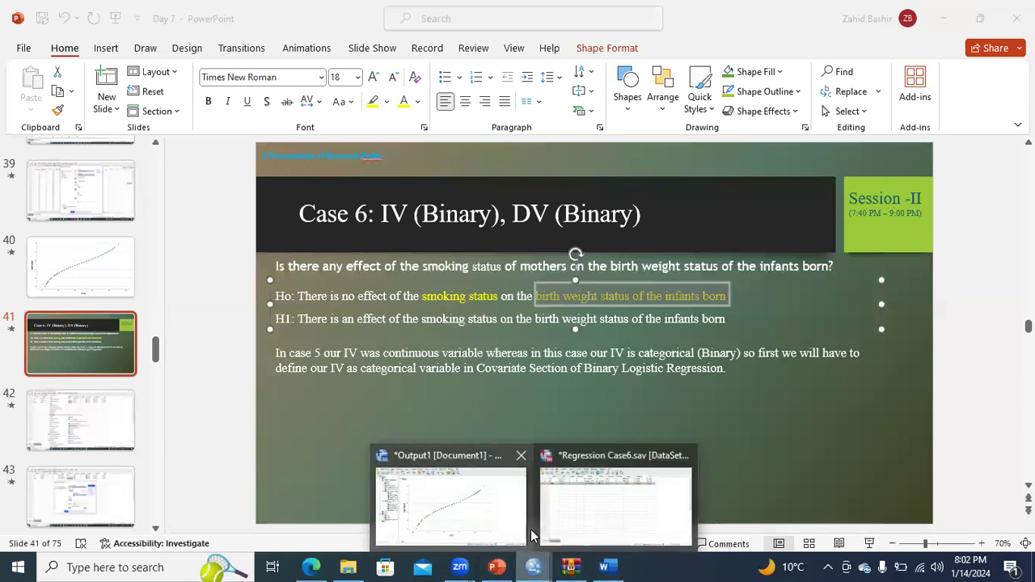
click(569, 522)
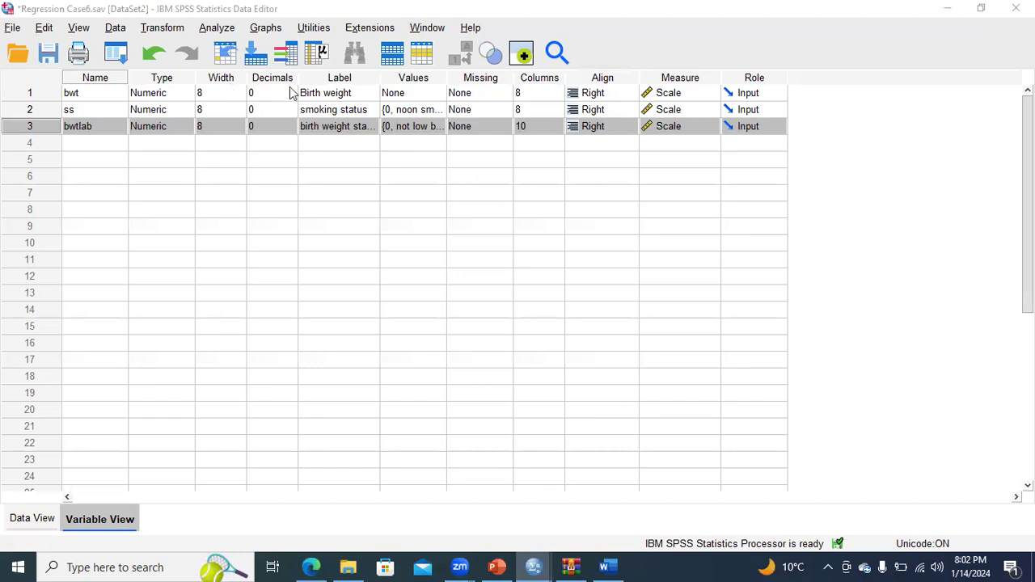
Step: Open the Analyze menu for the Case6 dataset
click(228, 31)
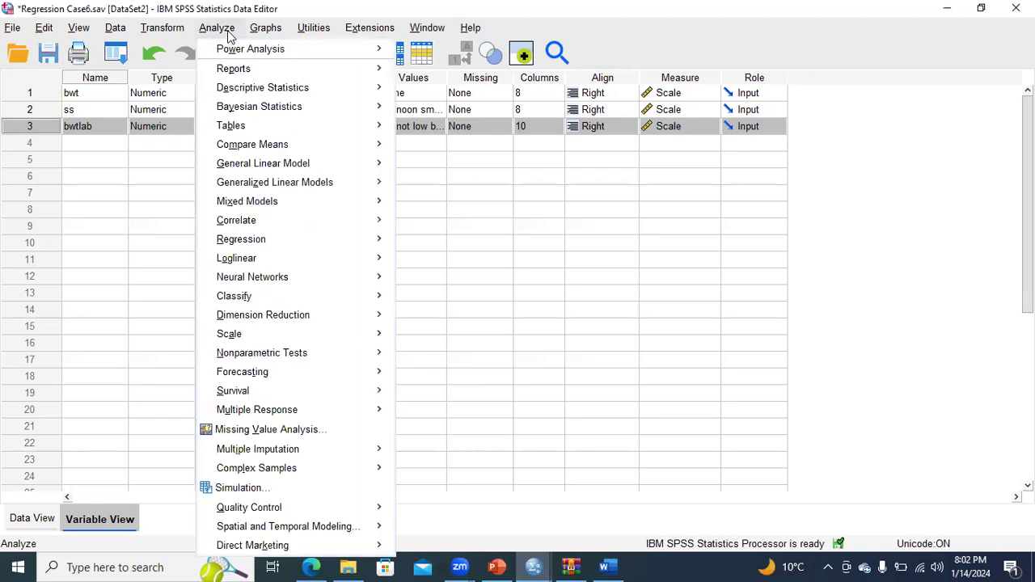
mouse_move(259, 341)
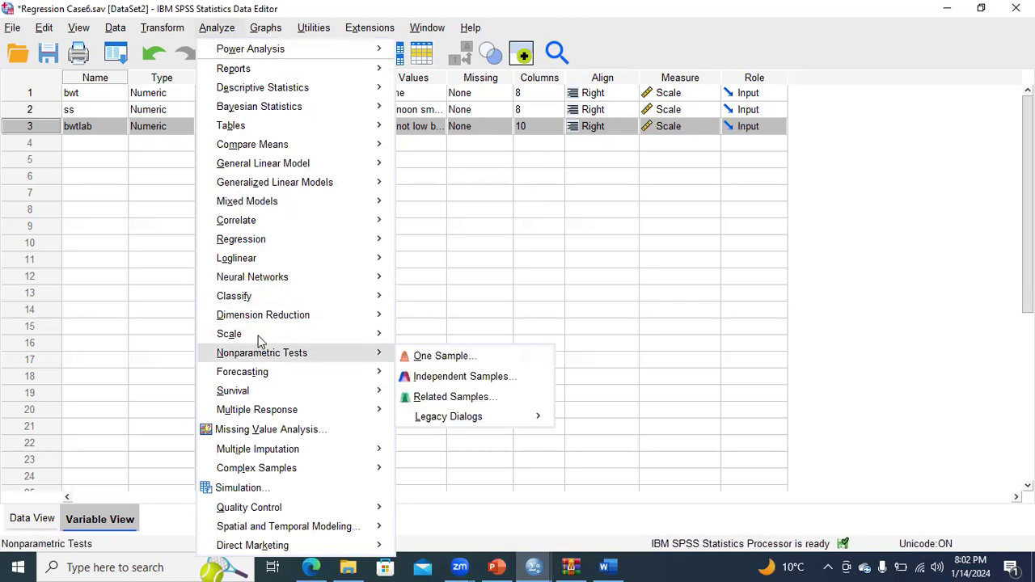
mouse_move(266, 239)
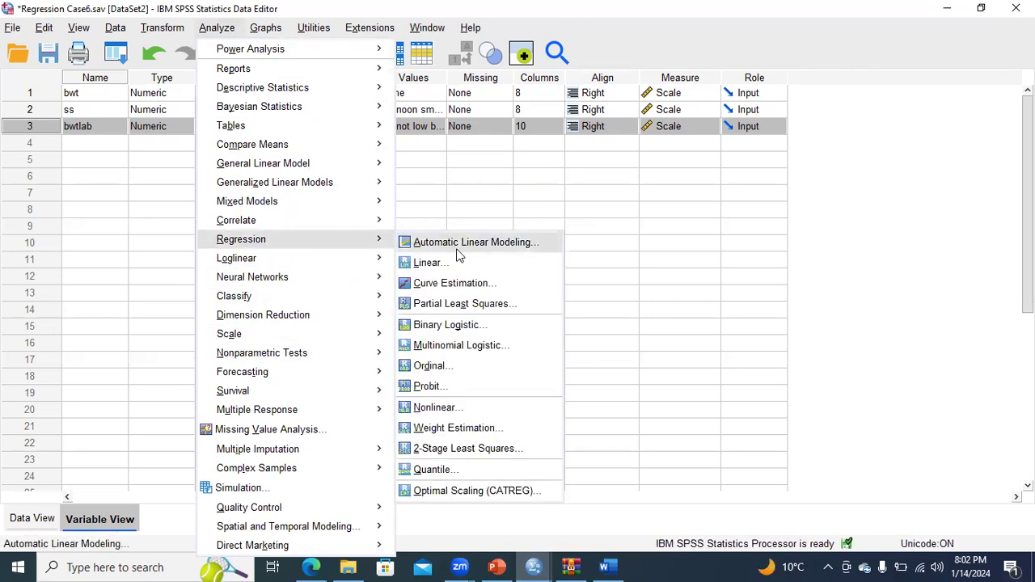
click(451, 330)
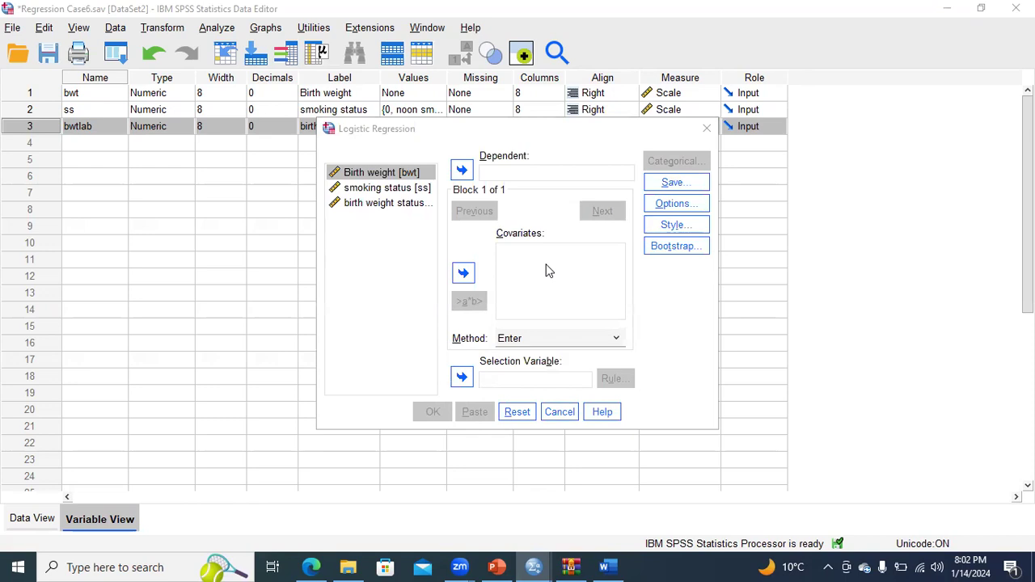
click(386, 203)
click(461, 171)
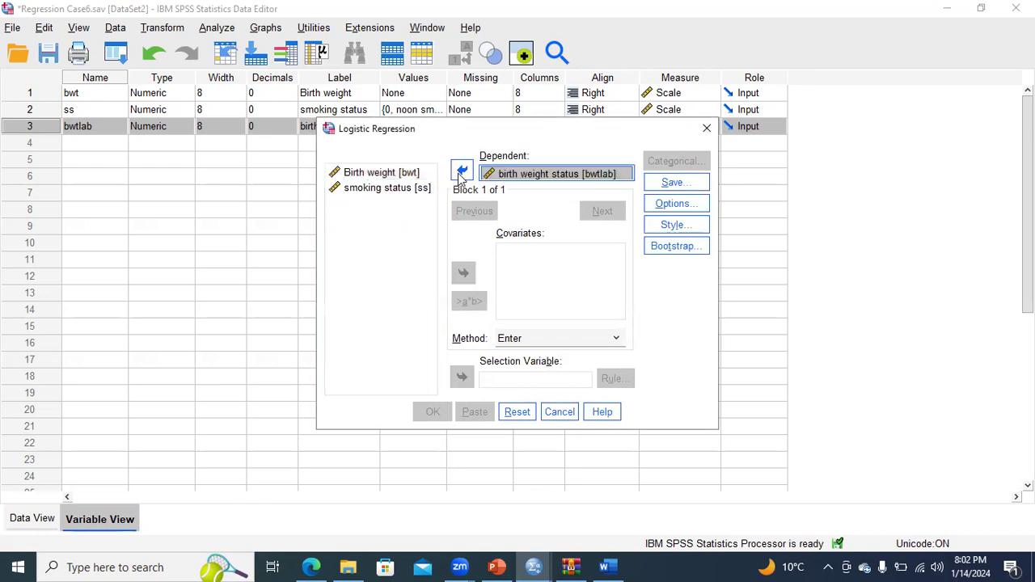
click(389, 178)
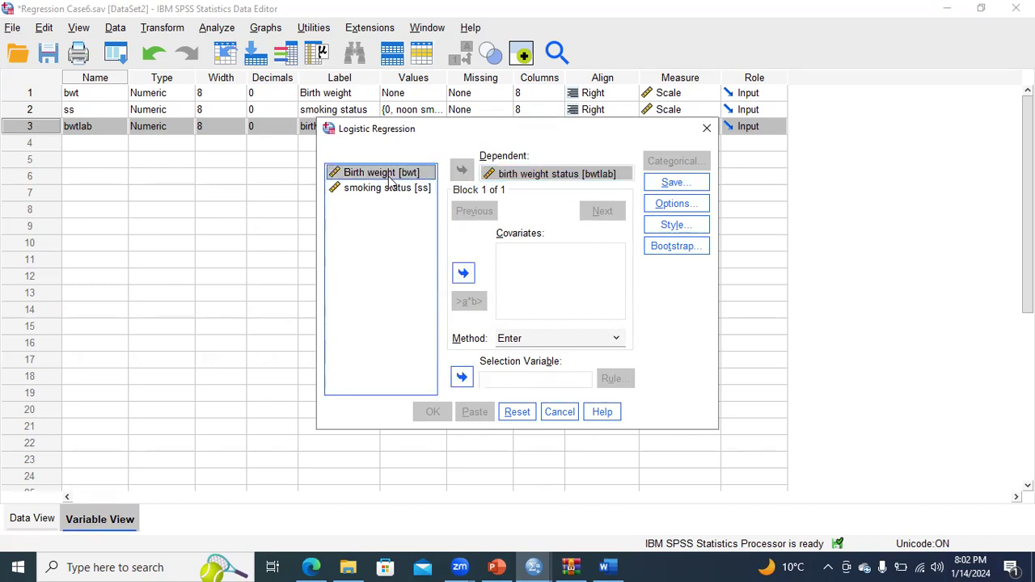
click(705, 130)
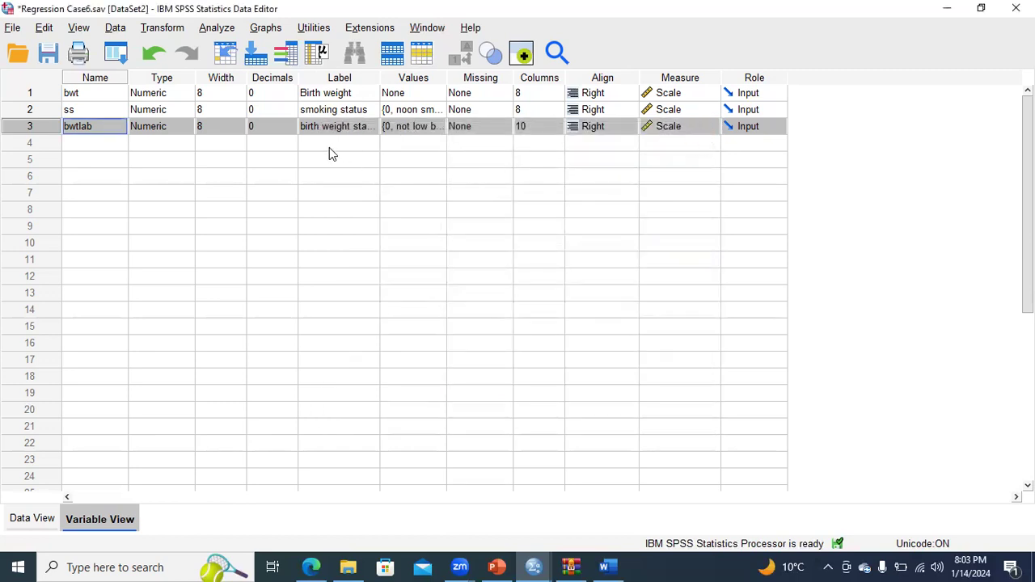
Step: Check the bwt name and 'birth weight status' label cells, then open Analyze > Regression
double_click(97, 97)
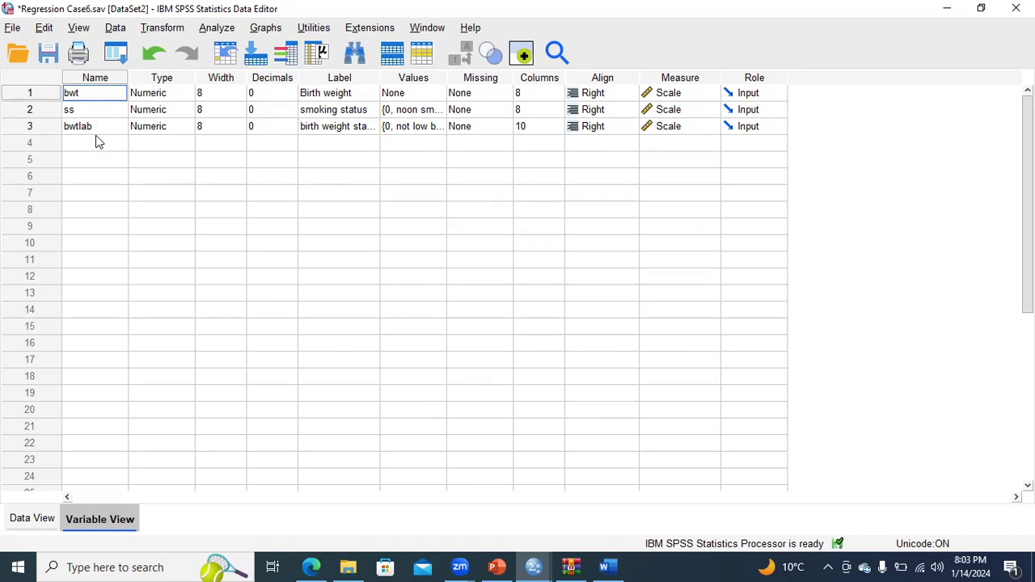
double_click(366, 128)
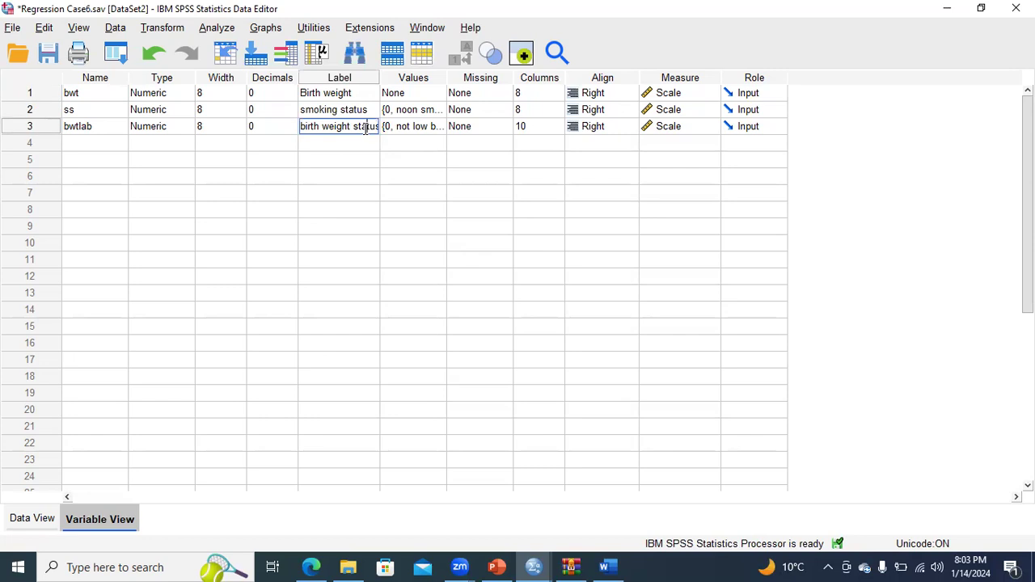
click(218, 29)
Step: Set up Binary Logistic with bwtlab as dependent and ss as covariate
mouse_move(291, 246)
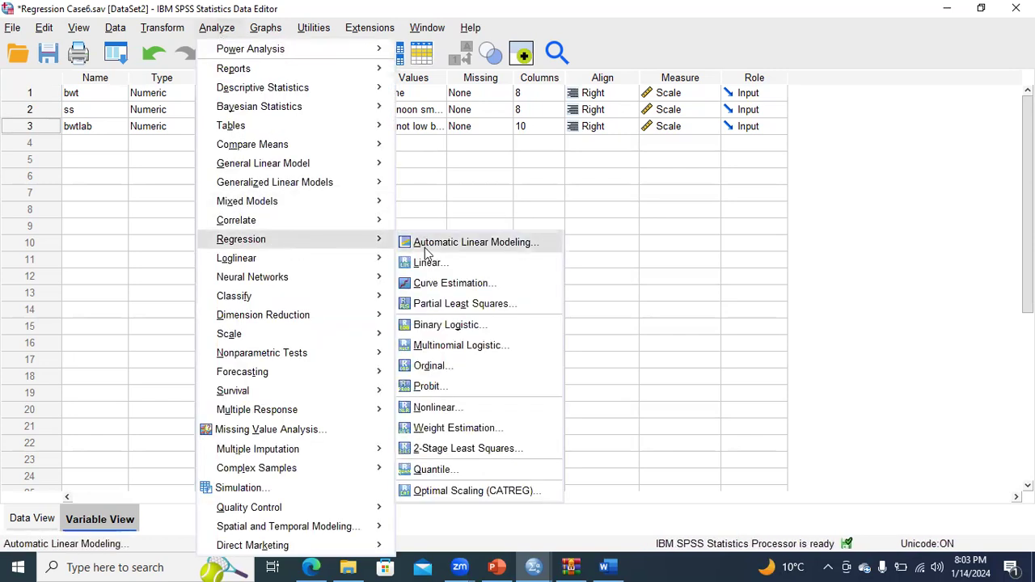
click(446, 325)
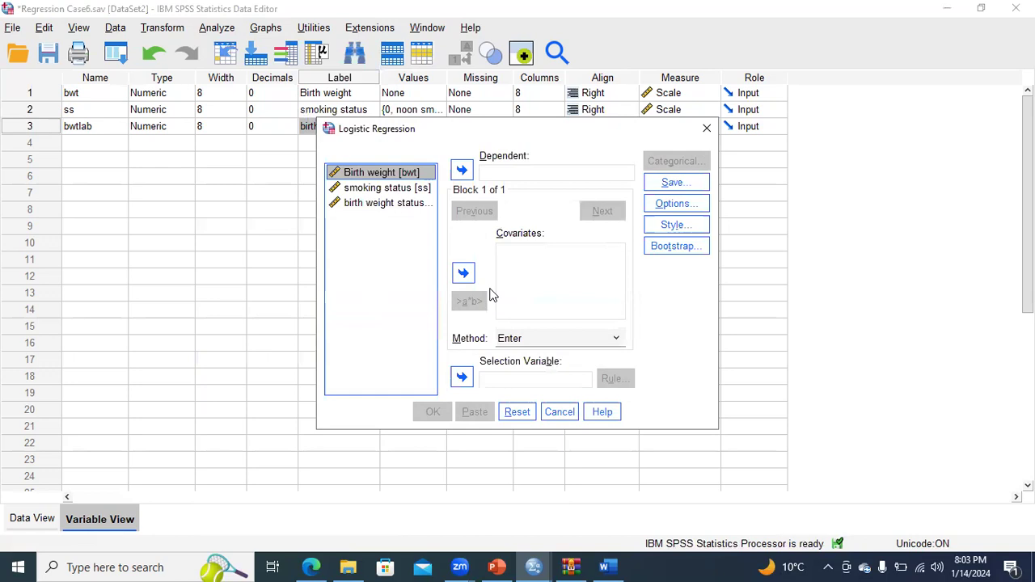
click(388, 203)
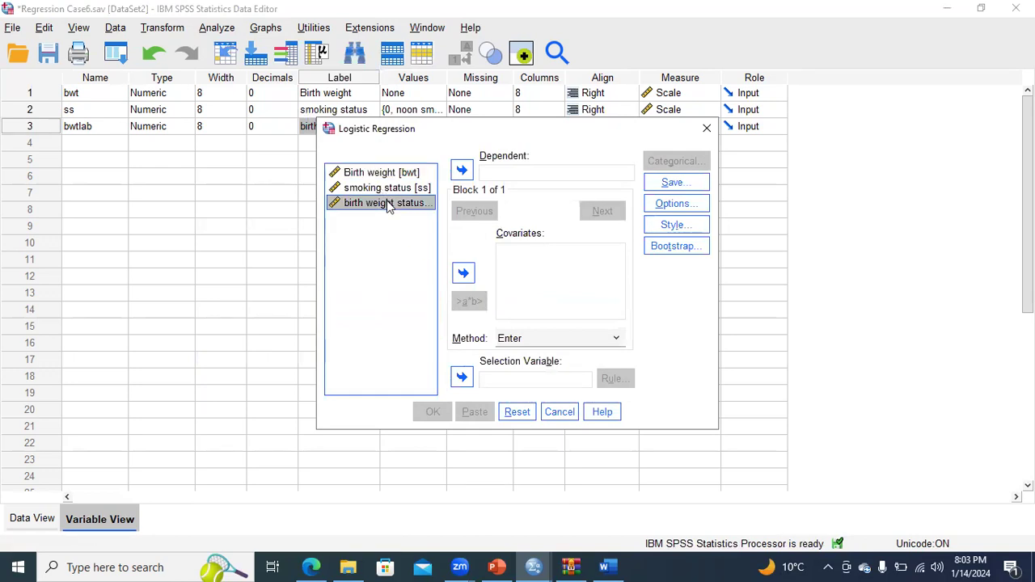
click(461, 172)
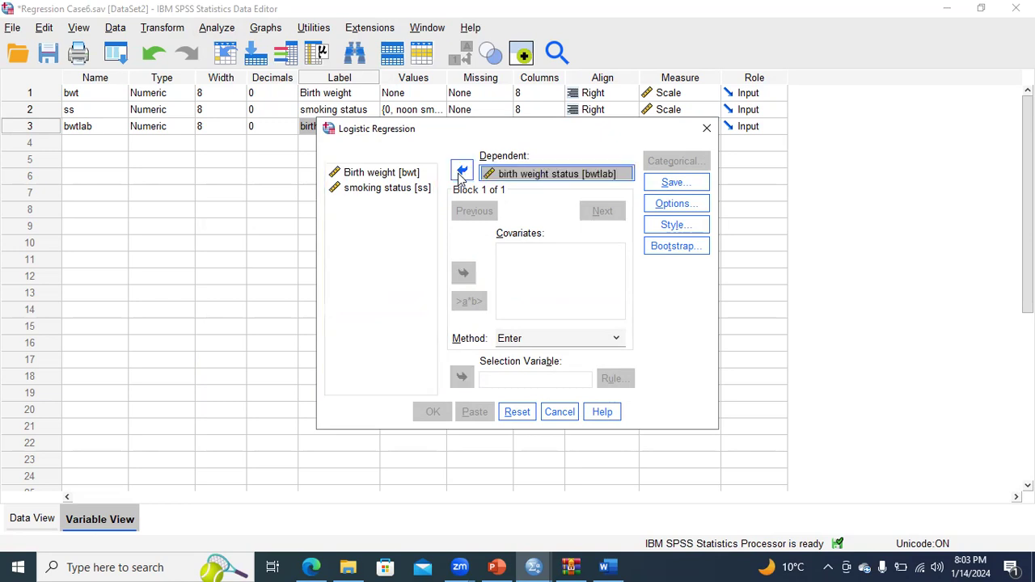
click(407, 191)
click(463, 273)
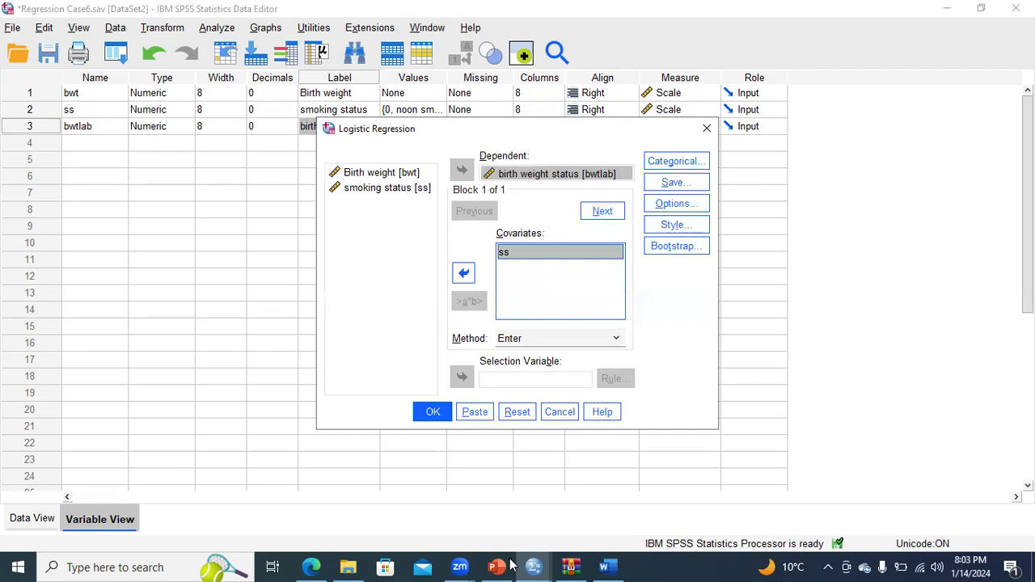
key(alt+Tab)
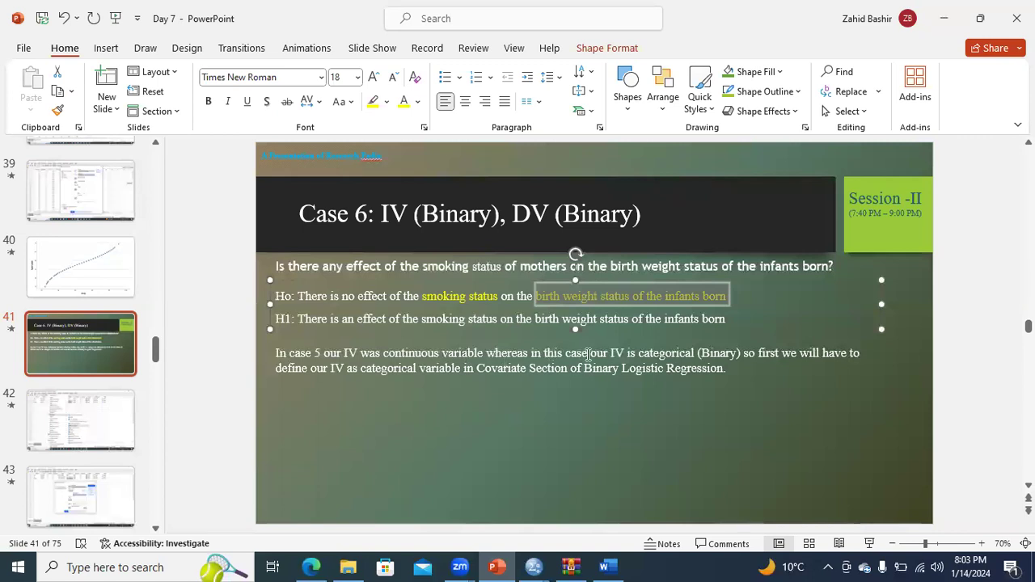
Step: Colour the phrase 'IV is categorical (Binary)' yellow on slide 41
drag(738, 354, 639, 354)
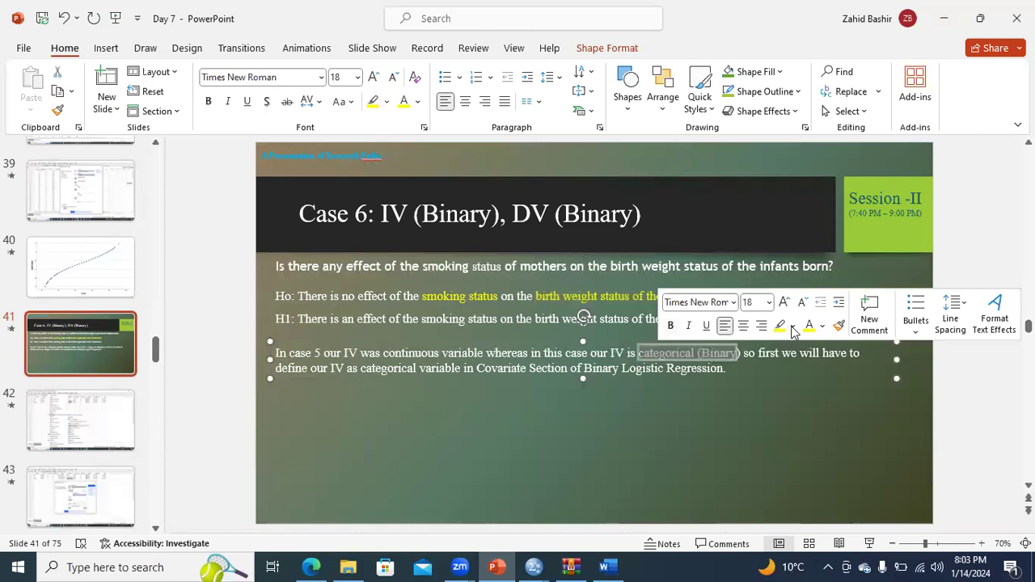
drag(611, 353, 732, 356)
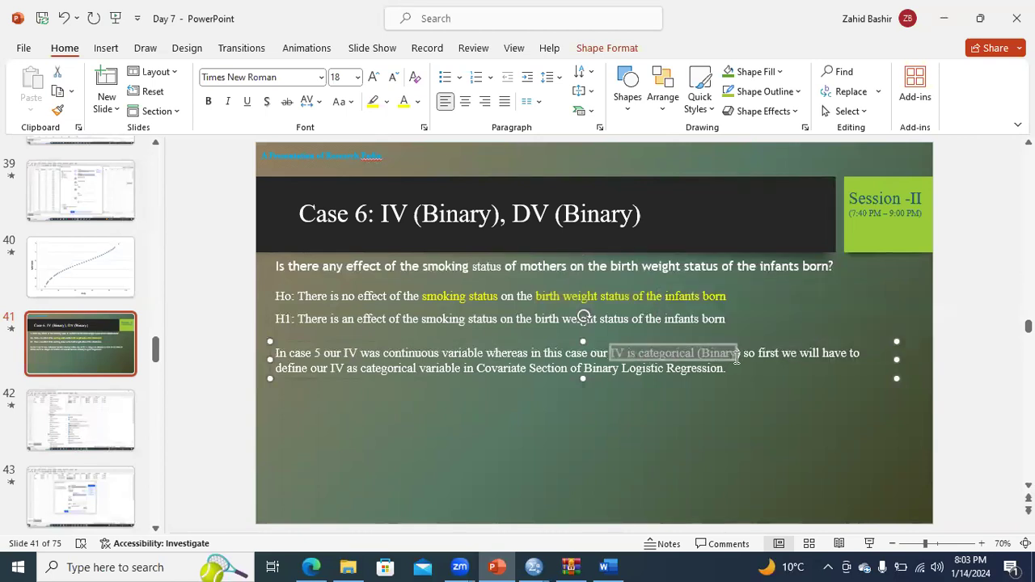
click(403, 101)
Step: Highlight 'categorical variable in Covariate Section' in yellow, then go back to SPSS
drag(279, 368, 571, 380)
click(699, 353)
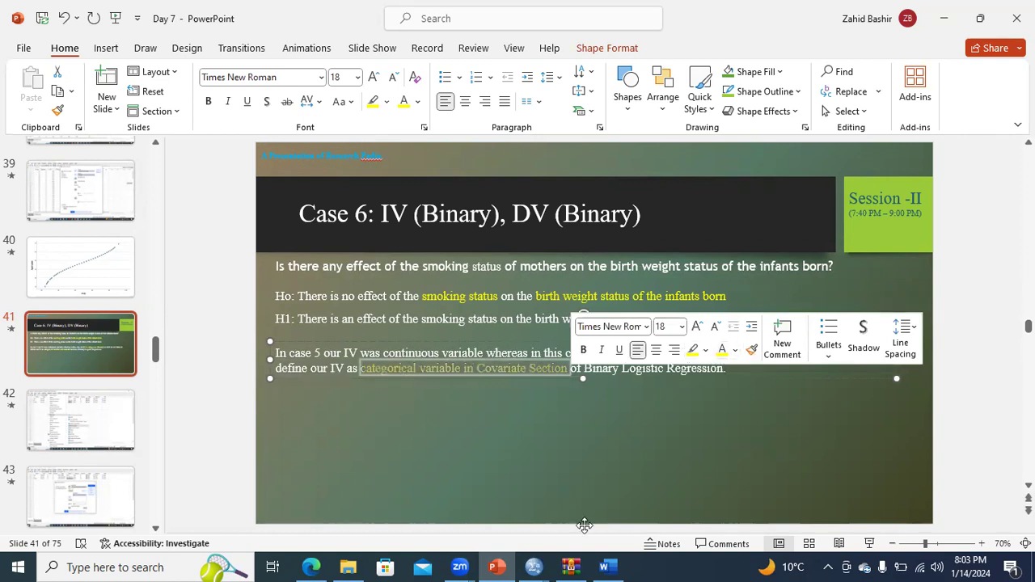
key(alt+Tab)
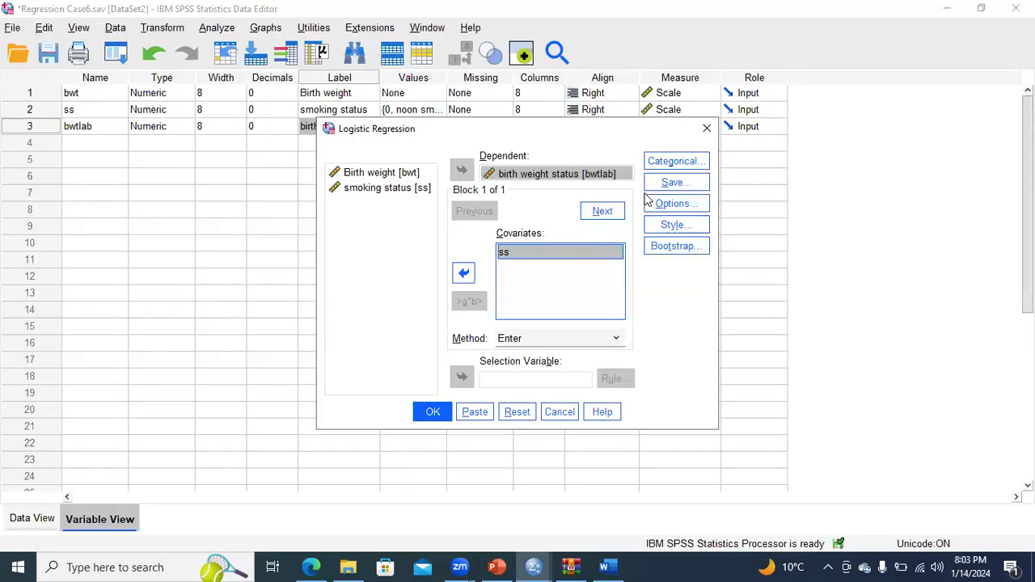
Step: Move ss into Categorical Covariates and run the logistic regression on 189 cases
click(679, 164)
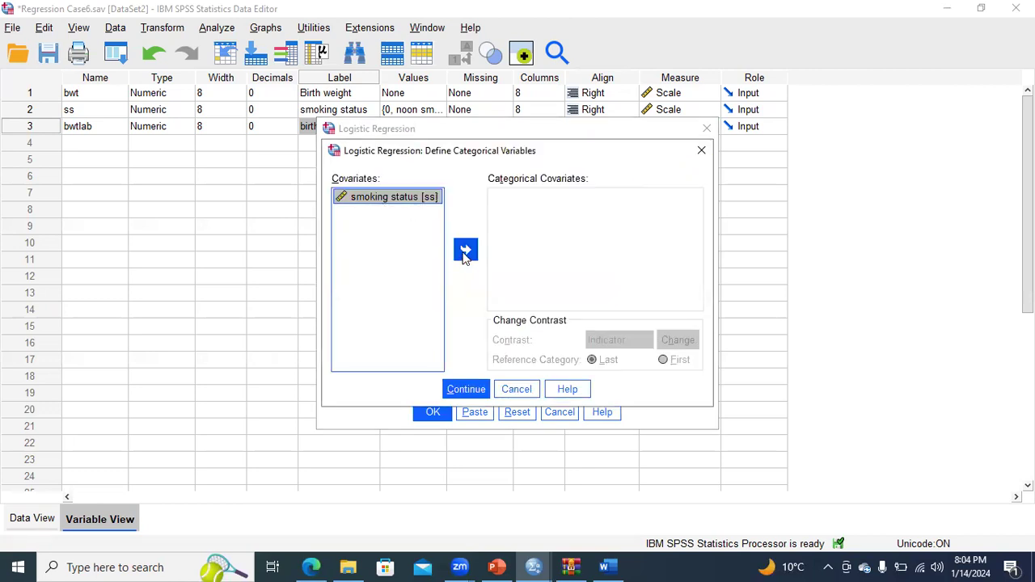
click(466, 252)
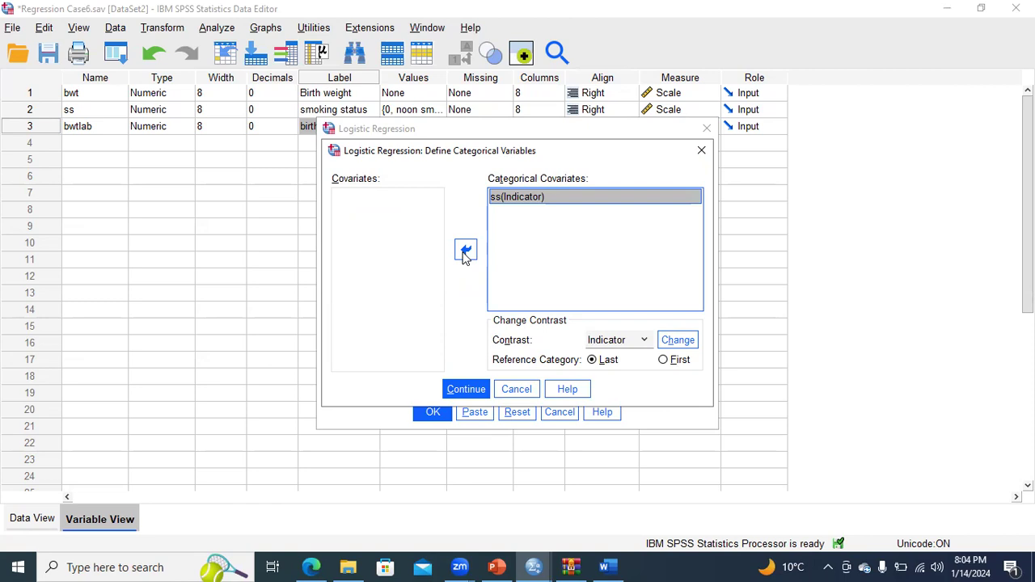
click(465, 390)
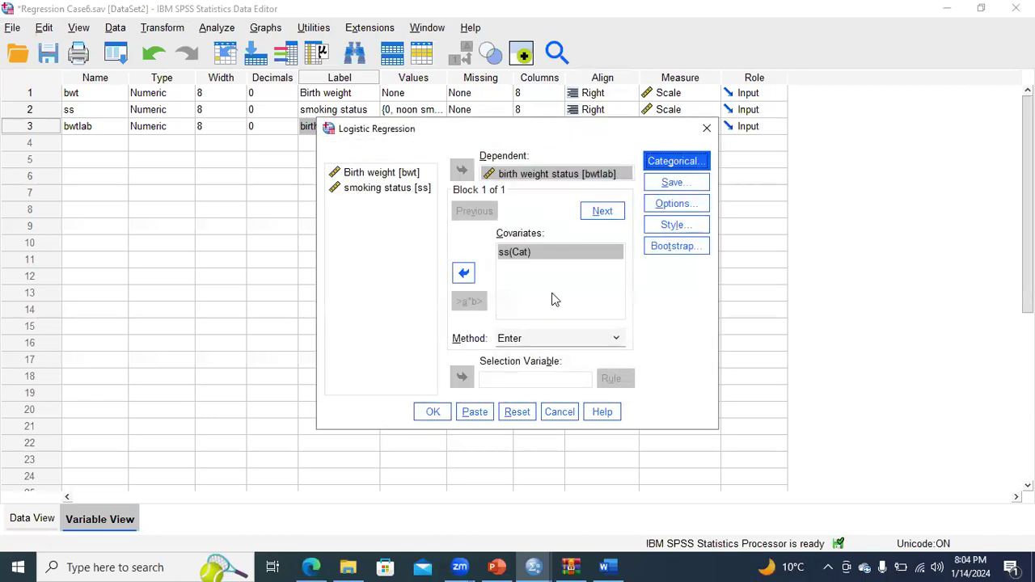
click(431, 411)
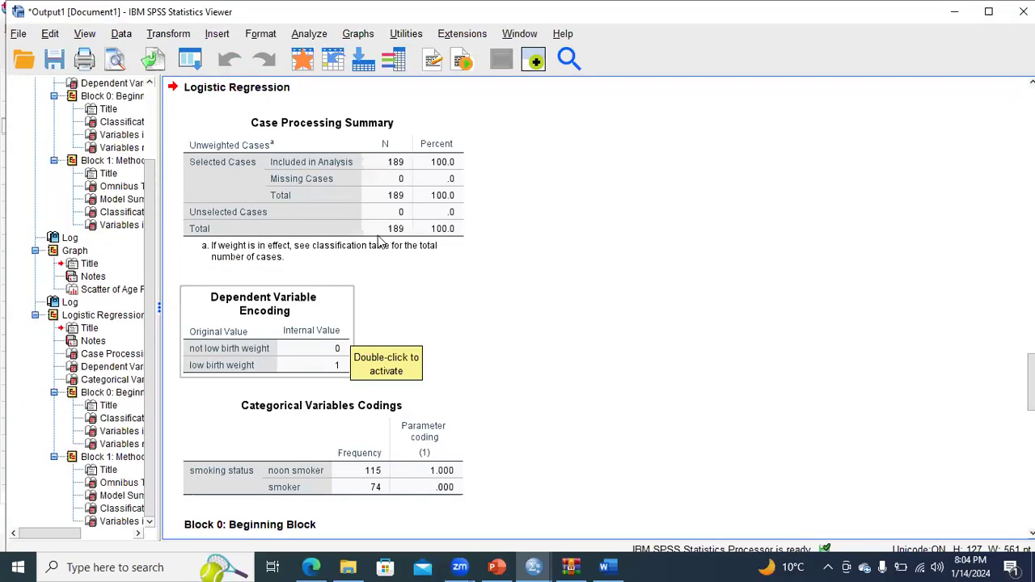
Step: Scroll to the Classification Table and Variables in the Equation table showing smoking significant, p = .028
scroll(598, 307, down, 4)
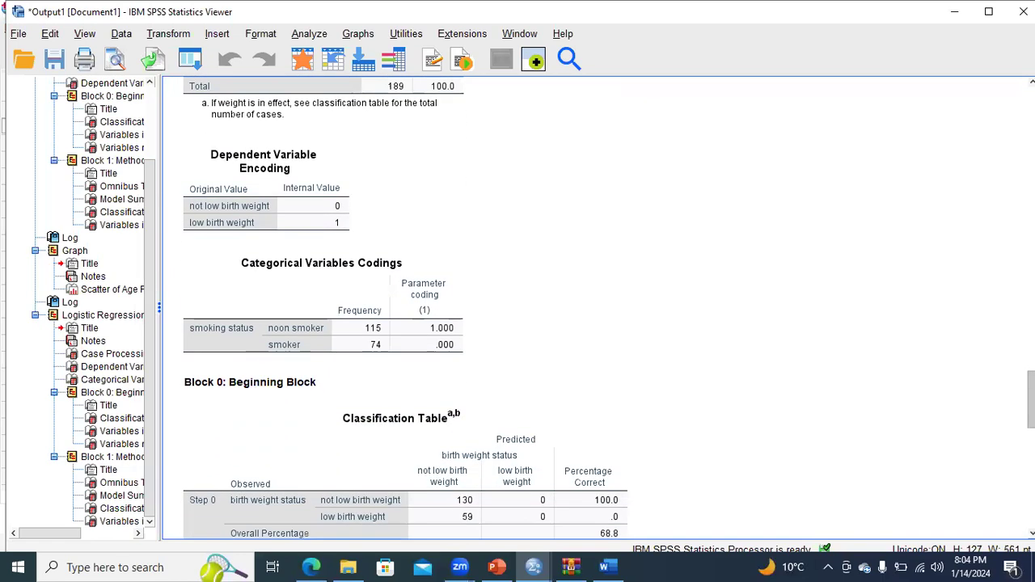
scroll(598, 308, up, 3)
scroll(395, 308, up, 3)
scroll(394, 308, down, 9)
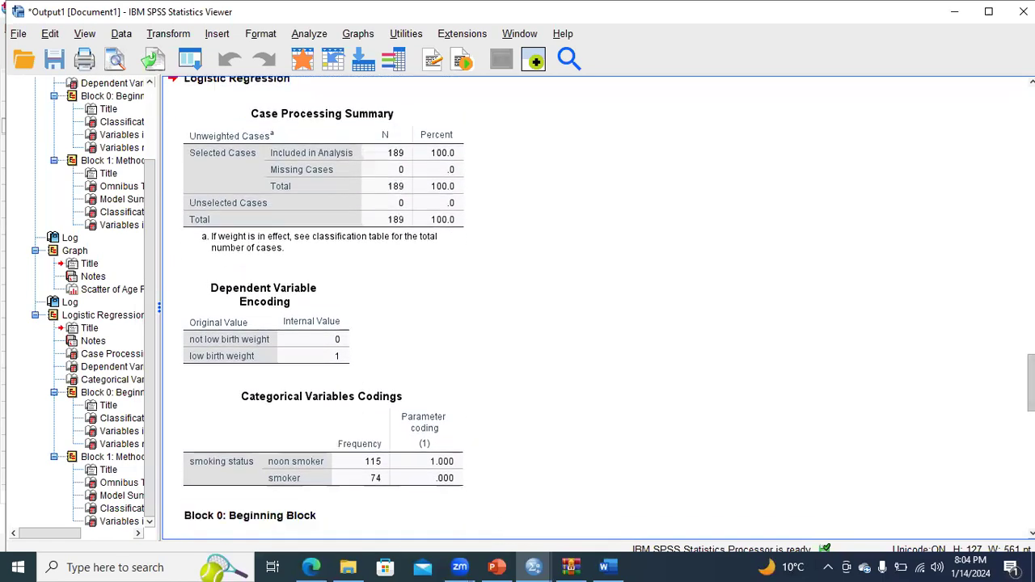
scroll(391, 266, down, 1)
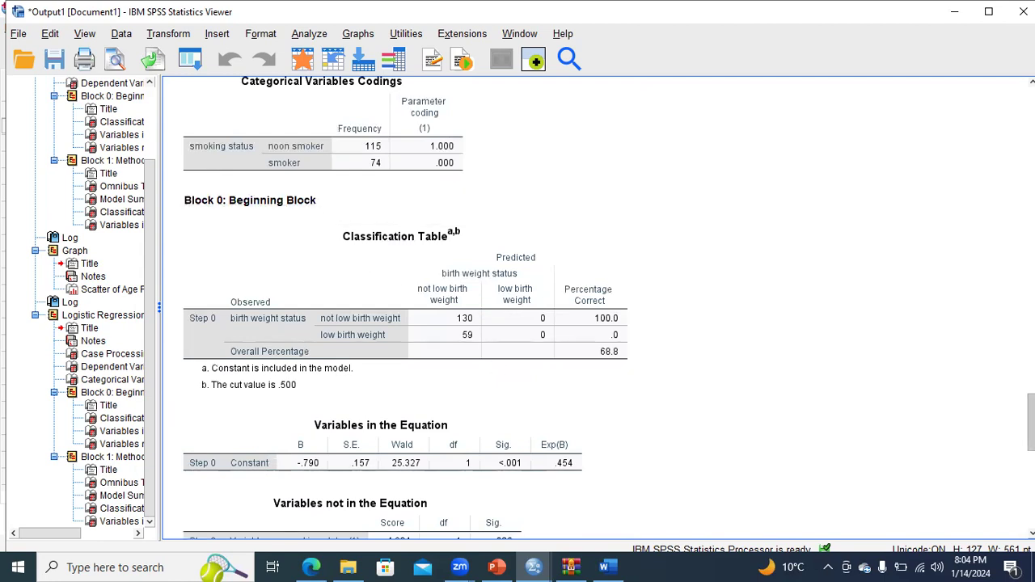
scroll(494, 365, down, 4)
scroll(494, 365, down, 9)
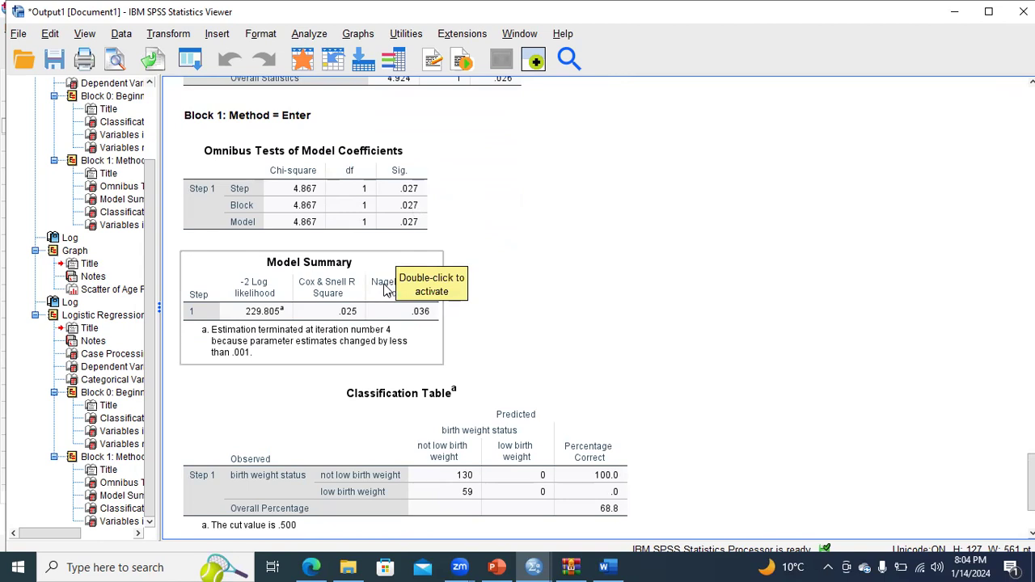
scroll(385, 307, down, 3)
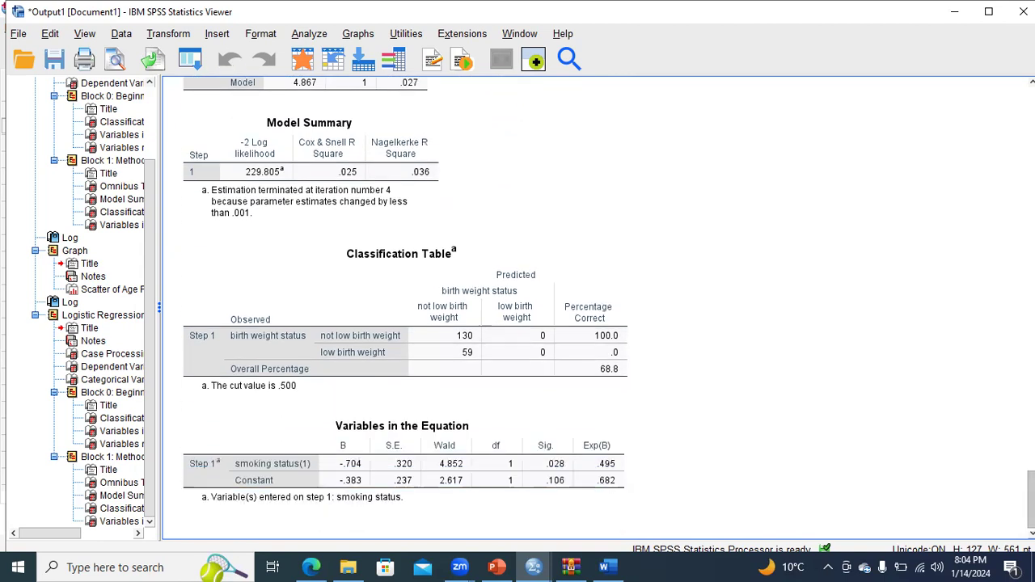
click(493, 332)
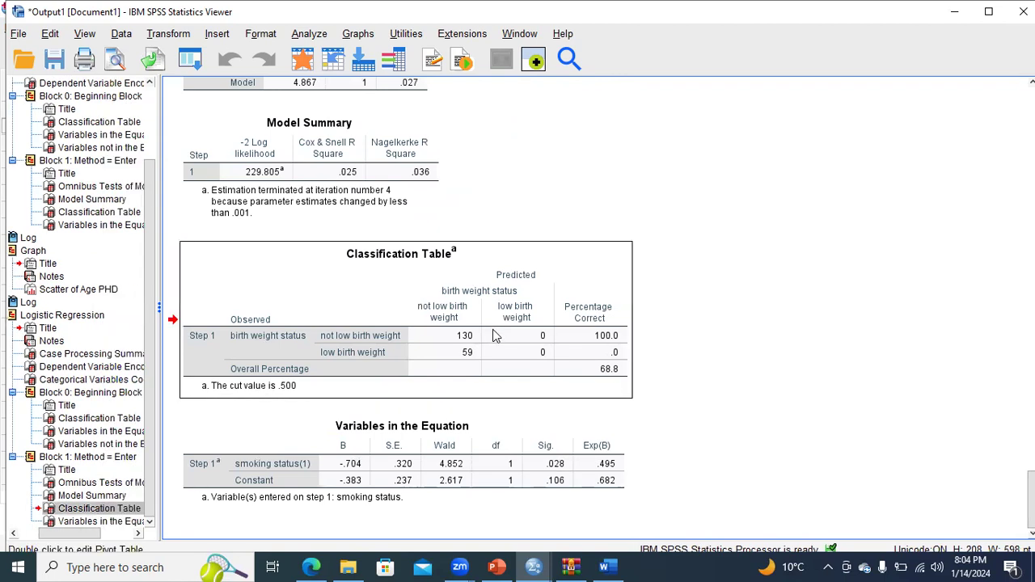
click(473, 461)
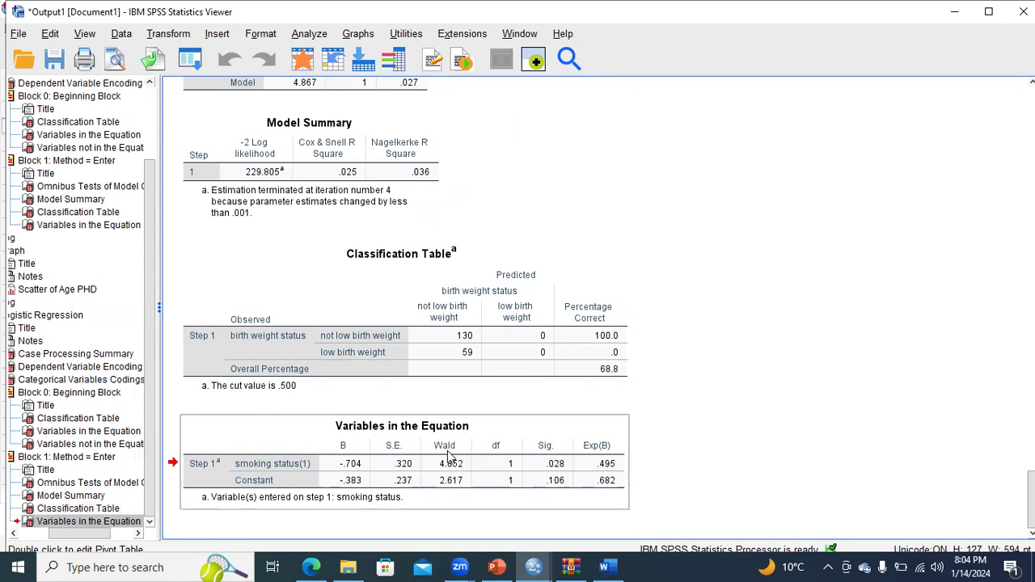
click(497, 566)
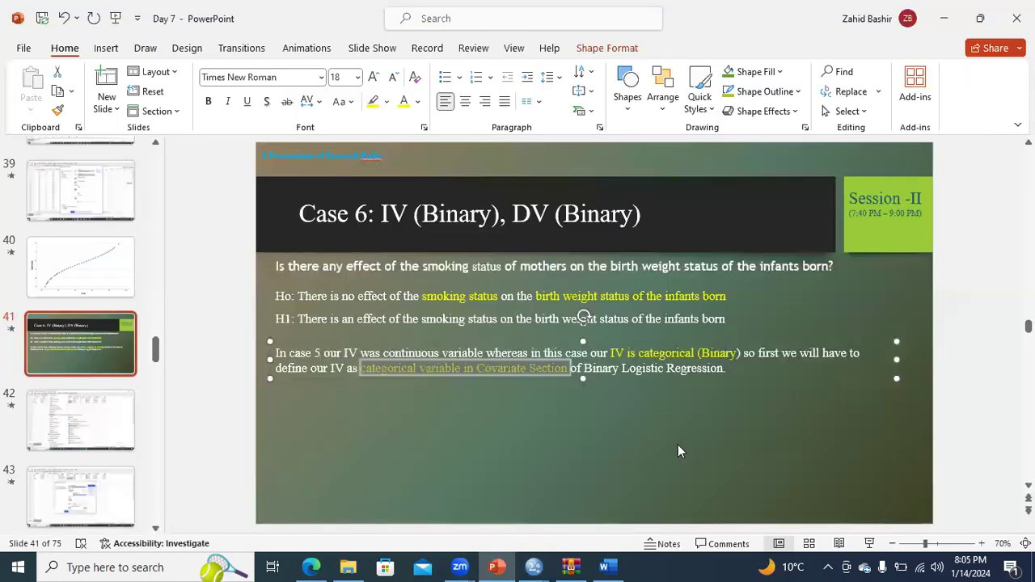
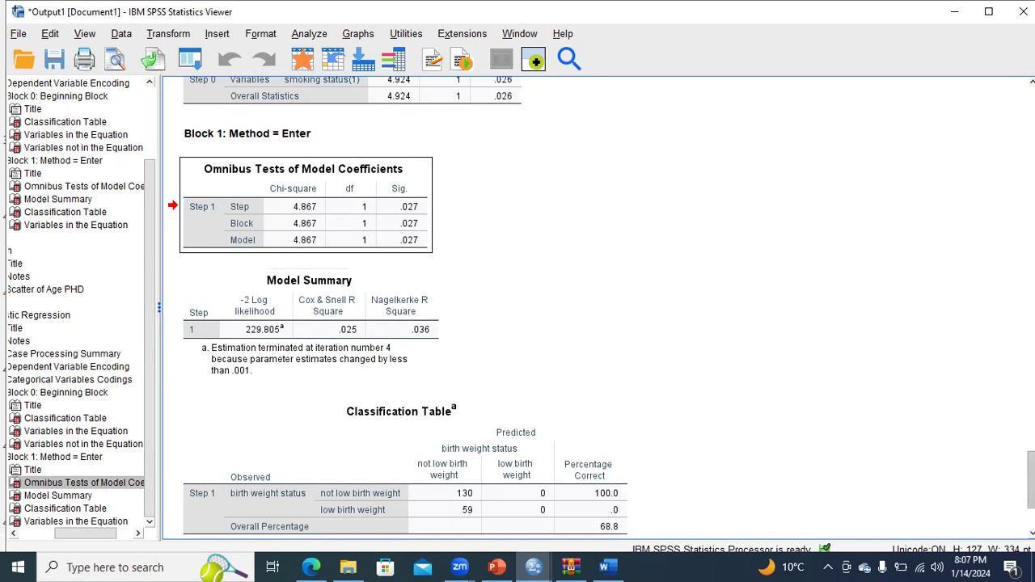
Step: Scroll to the Block 1: Method = Enter output, where the Omnibus Tests table shows chi-square 4.867 (p = .027)
scroll(1030, 485, down, 4)
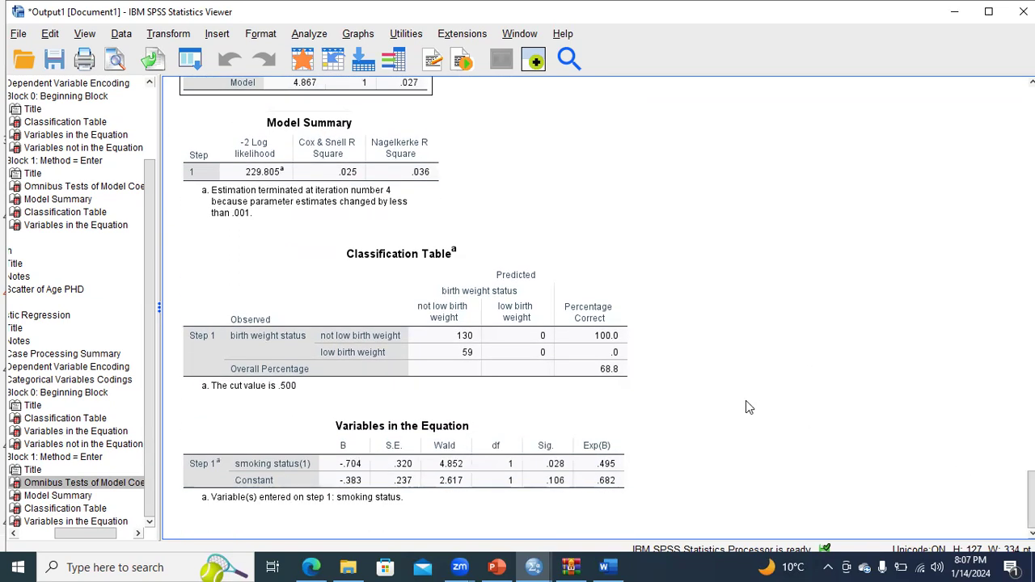
Step: Highlight the Classification Table (68.8% correct), then the Variables in the Equation table for smoking status
click(552, 374)
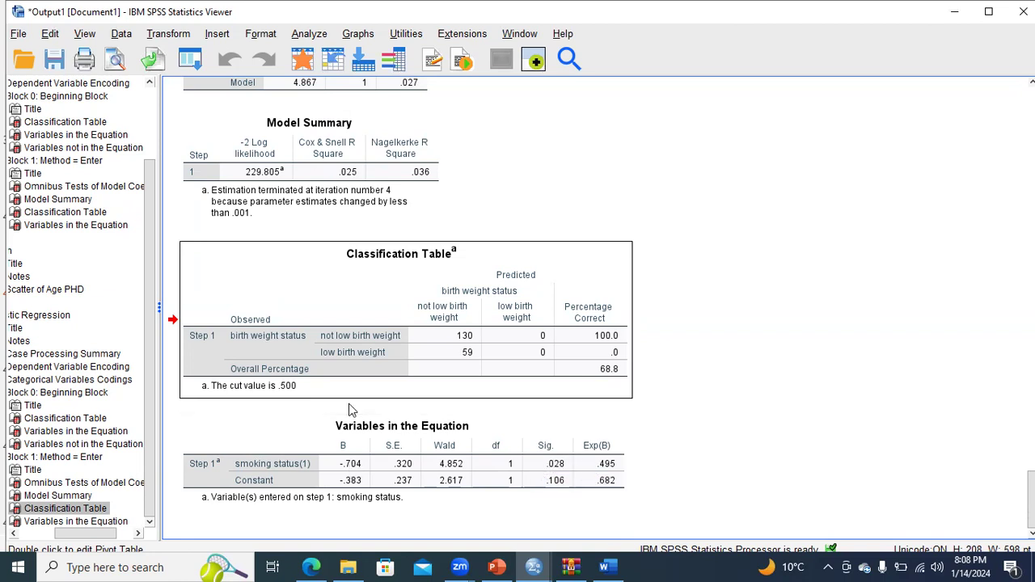
click(556, 469)
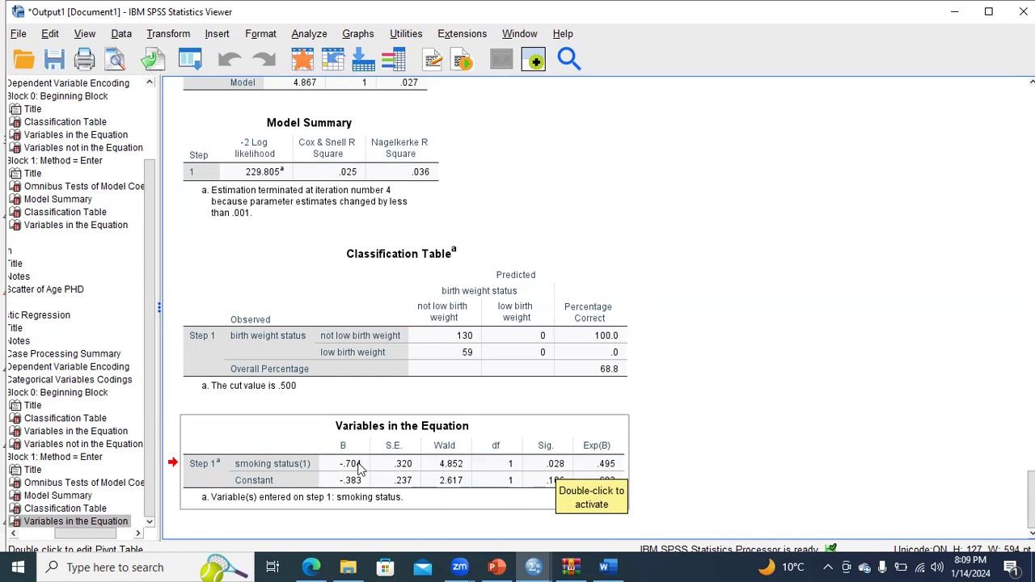
Step: Present the PowerPoint slide show from slide 41 with the laser pointer, advancing to the categorical covariates slide
click(497, 567)
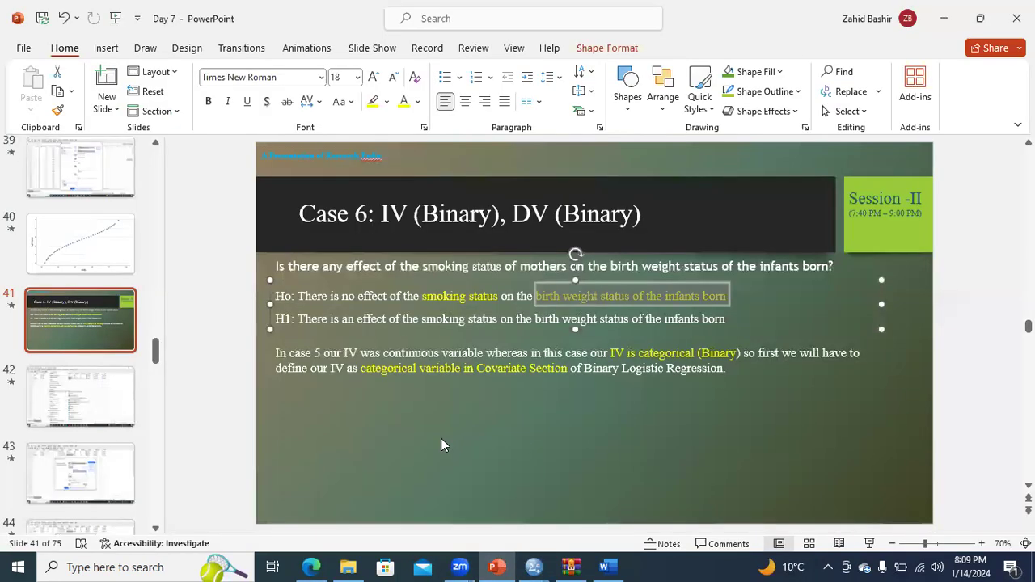
click(869, 543)
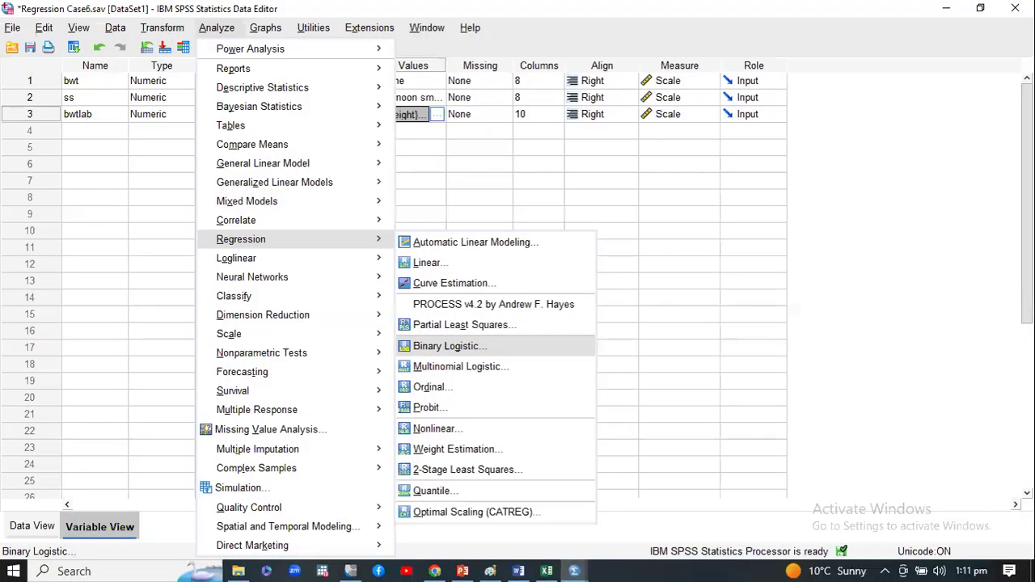
right_click(568, 181)
mouse_move(637, 372)
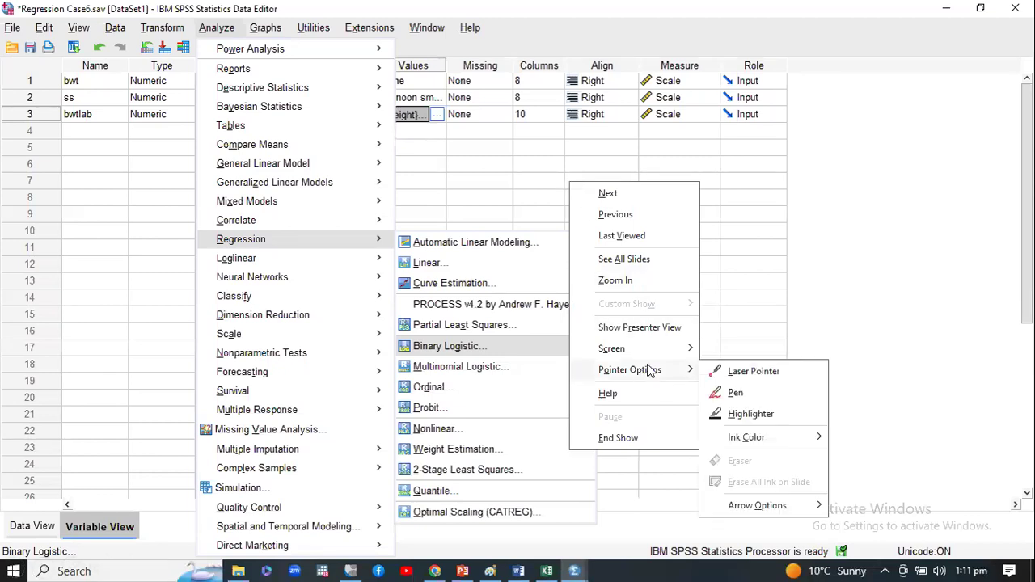
click(748, 370)
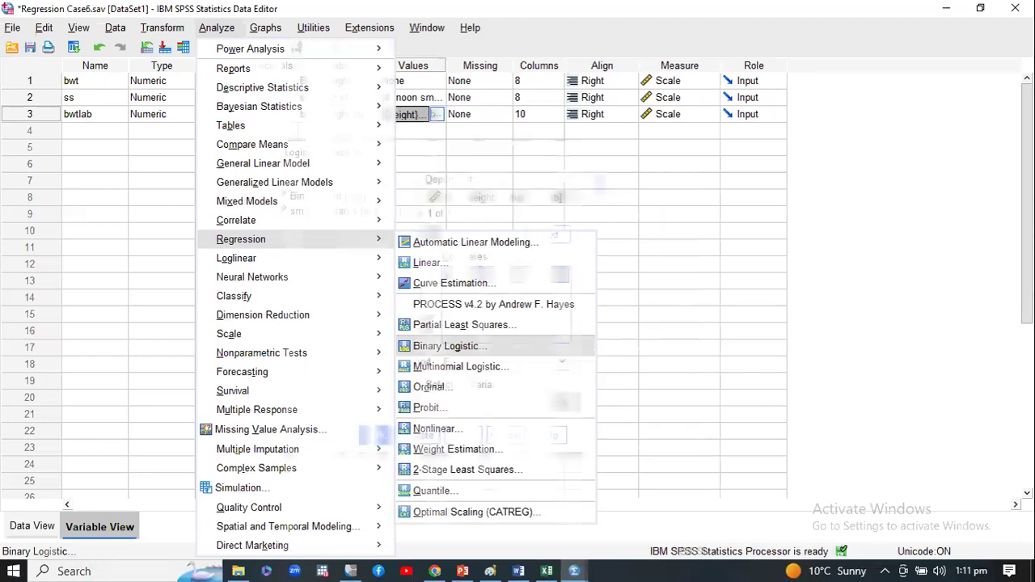
click(466, 350)
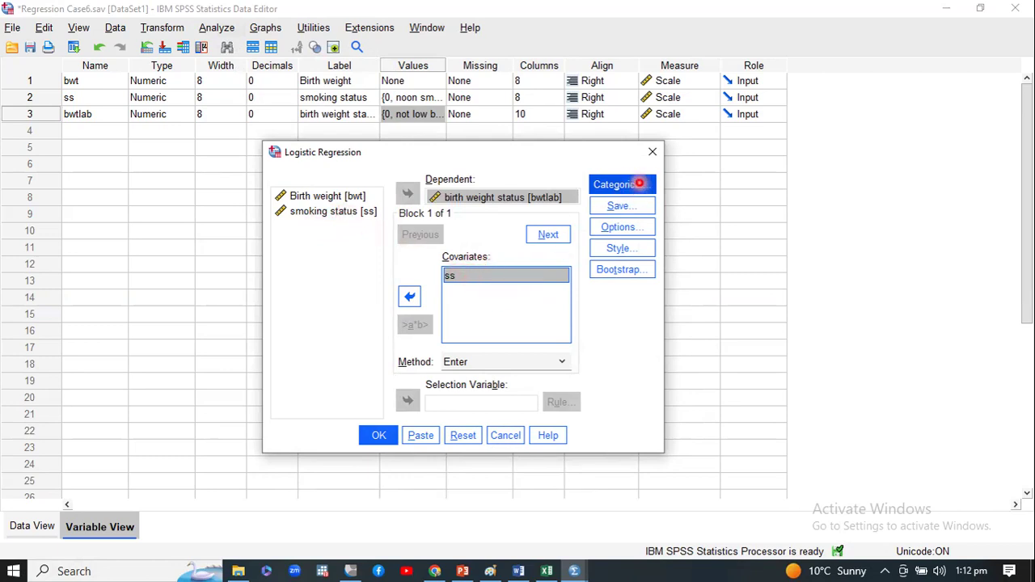
click(655, 191)
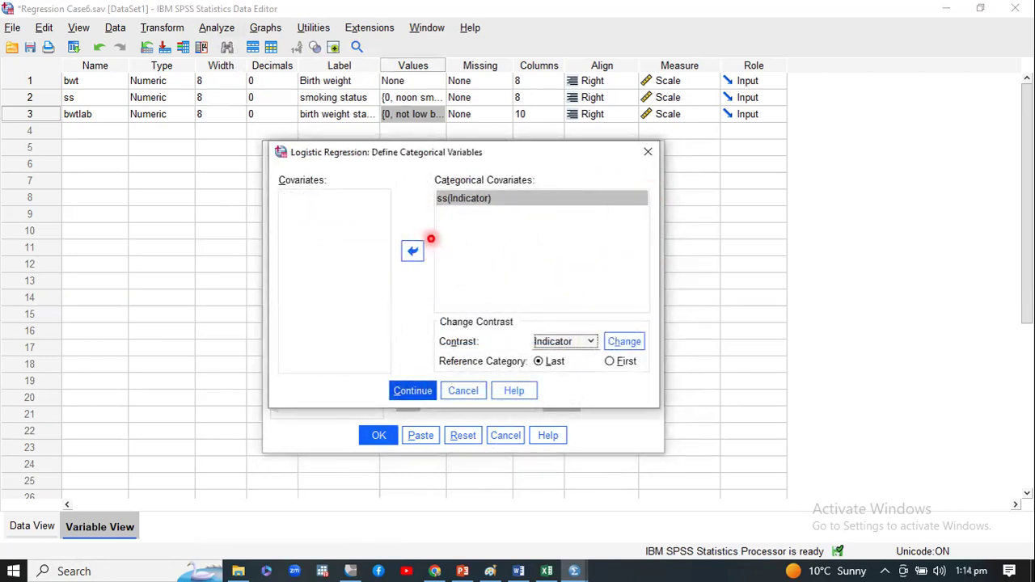
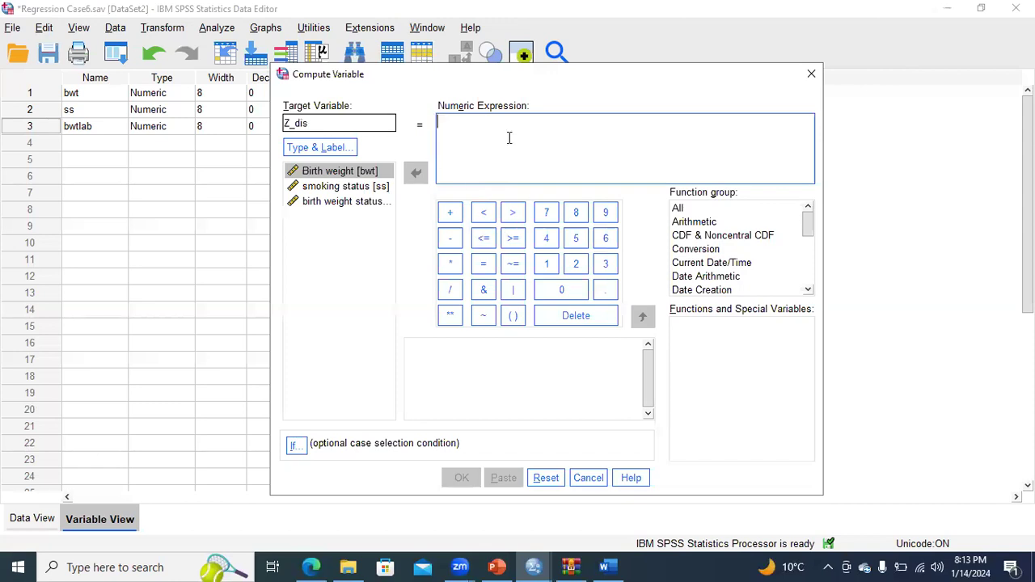
Step: Begin the Z_dis expression with the constant -.383, checking it against the regression output
click(534, 567)
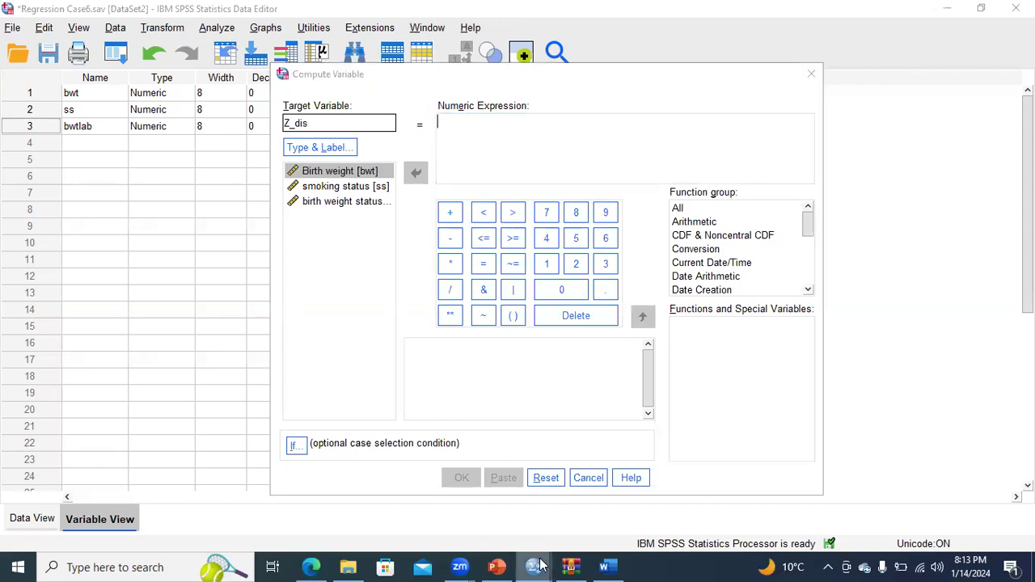
click(497, 527)
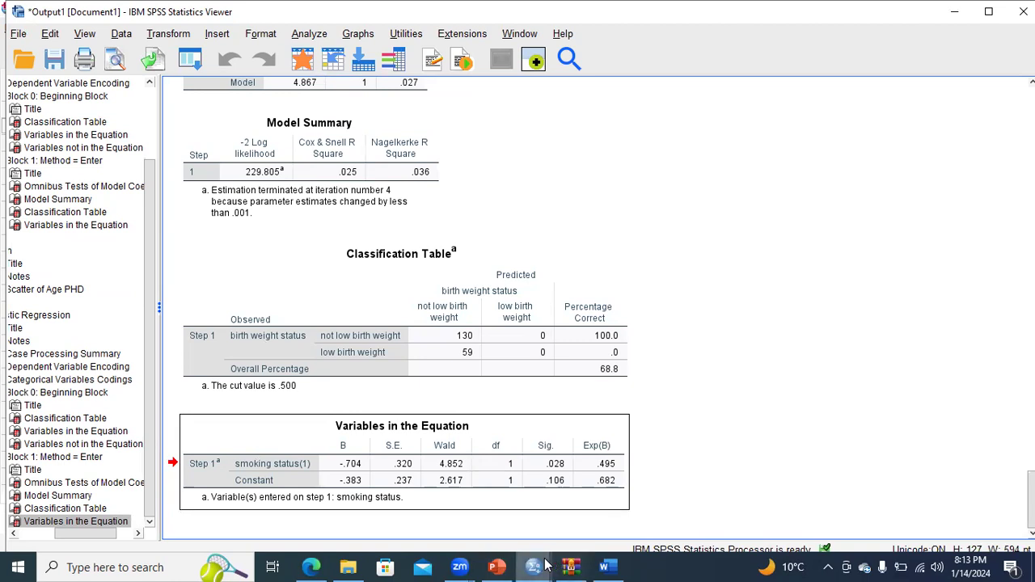
mouse_move(546, 564)
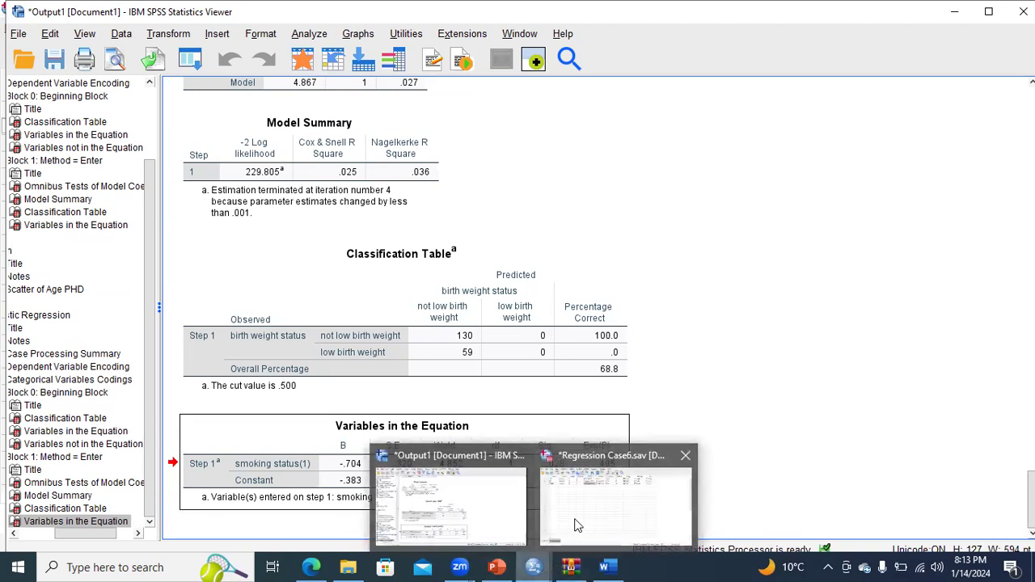
click(553, 530)
click(451, 238)
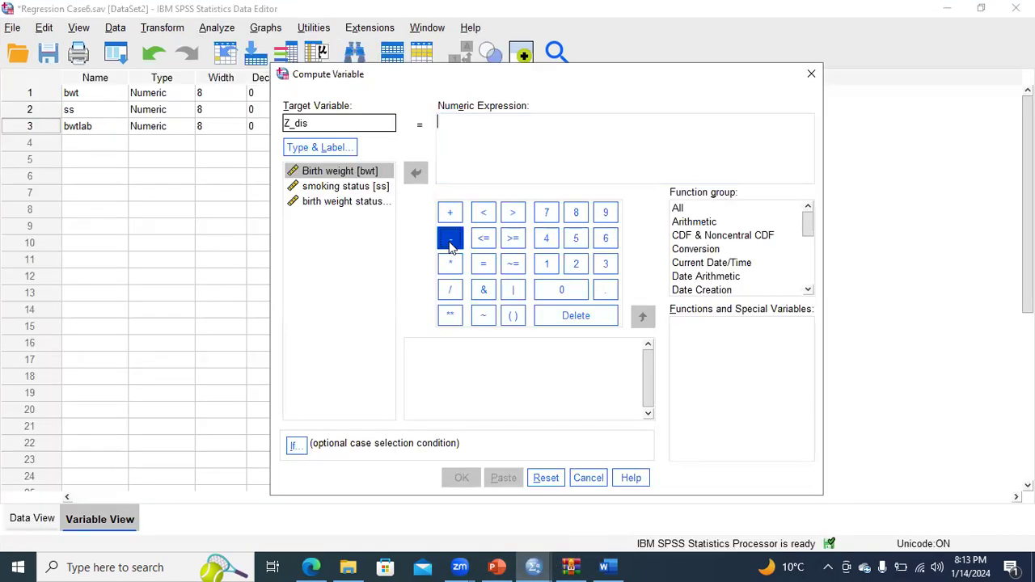
click(605, 265)
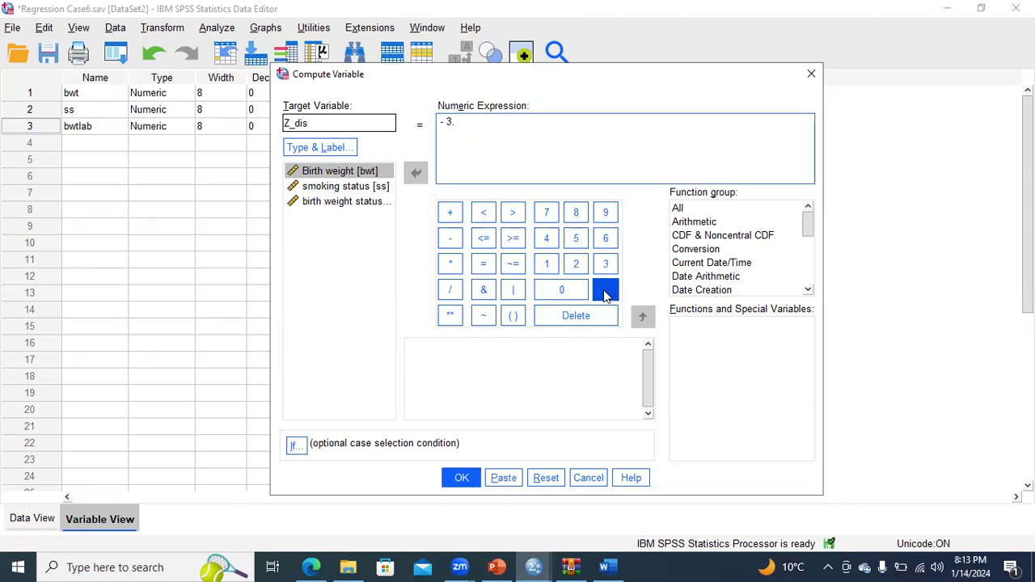
click(605, 265)
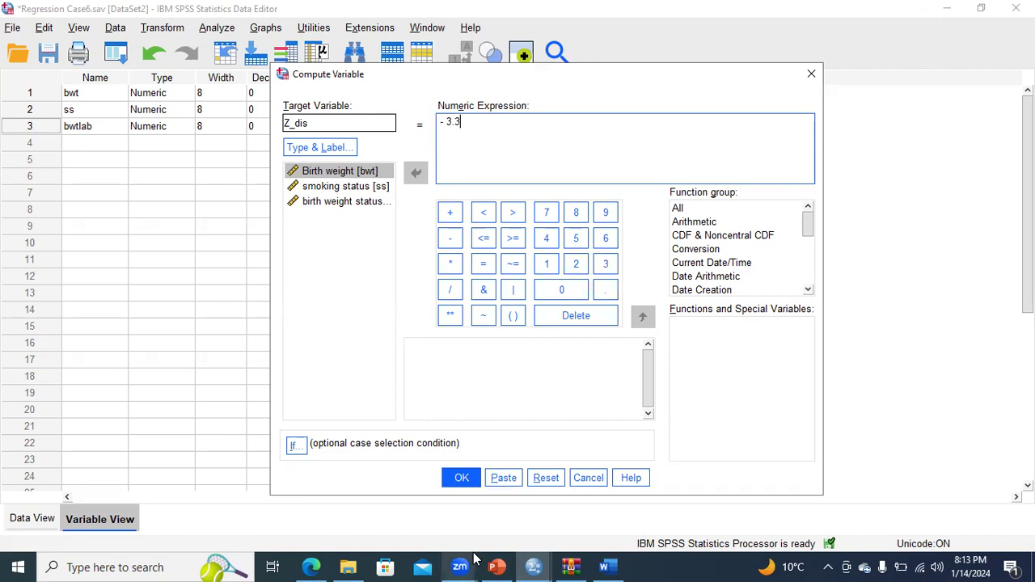
click(533, 567)
click(498, 526)
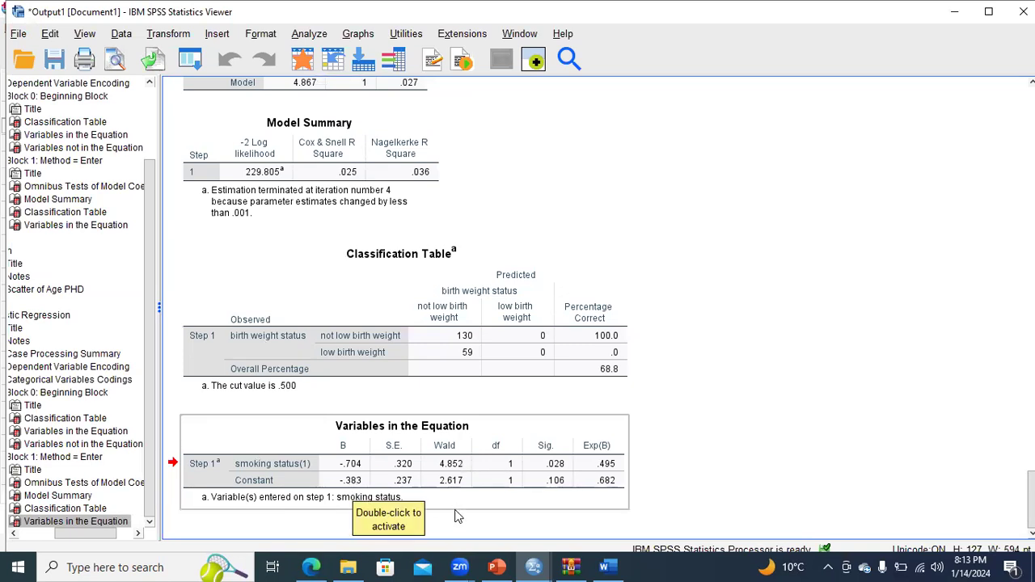
mouse_move(595, 566)
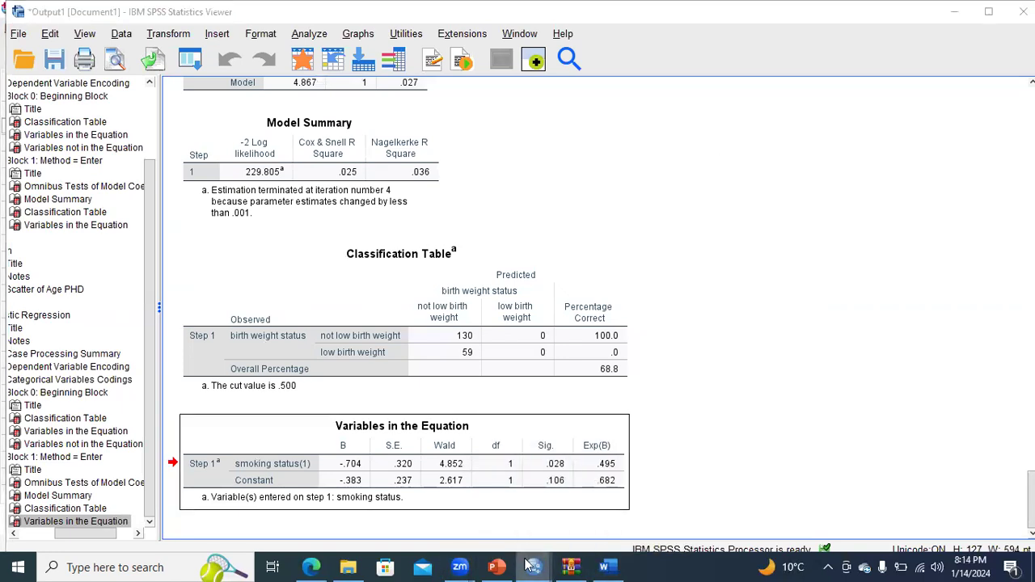
mouse_move(528, 565)
click(588, 519)
click(478, 137)
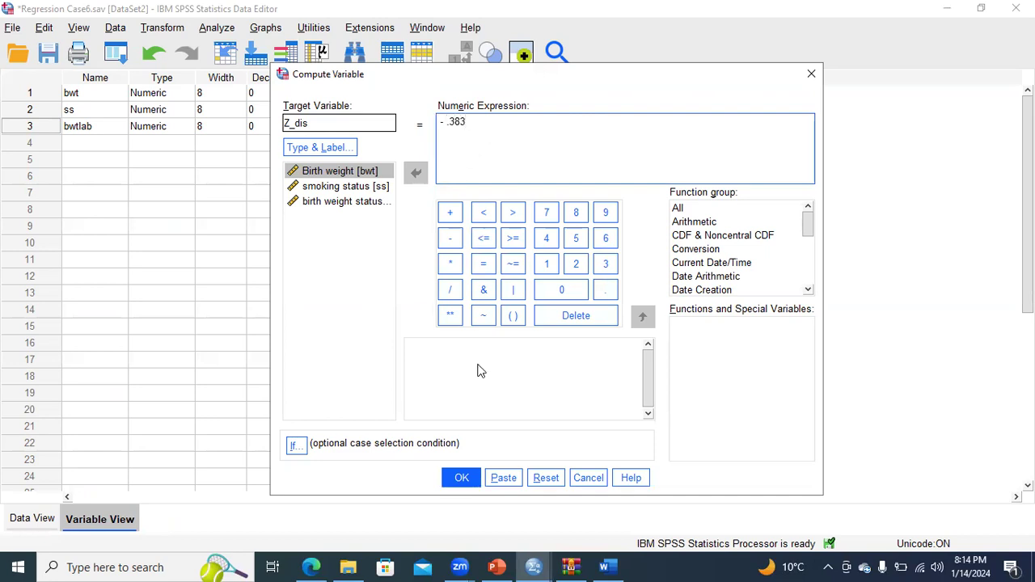
Step: Append '- .704' for the smoking-status coefficient after comparing the output and lecture slides
click(531, 564)
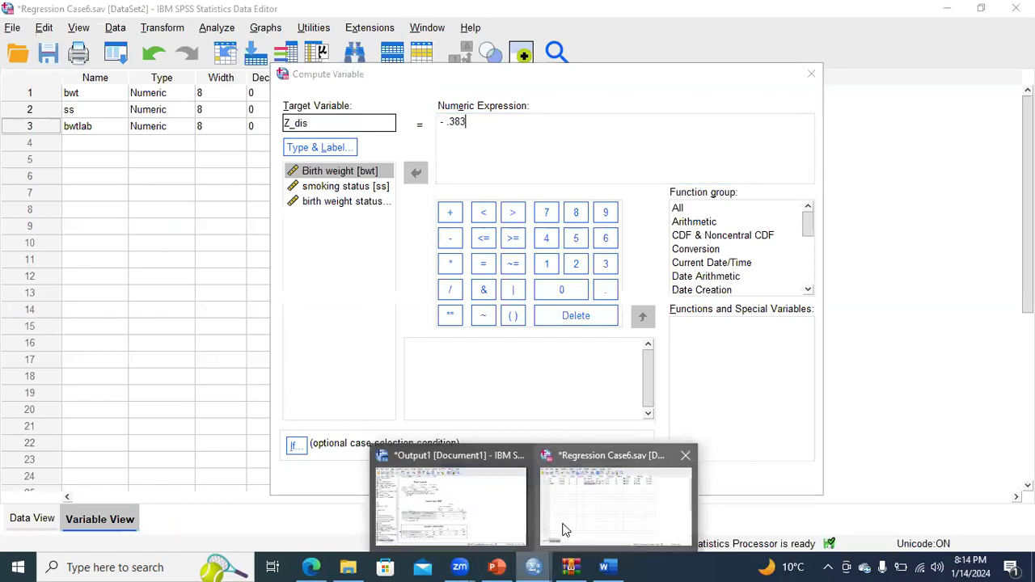
click(515, 526)
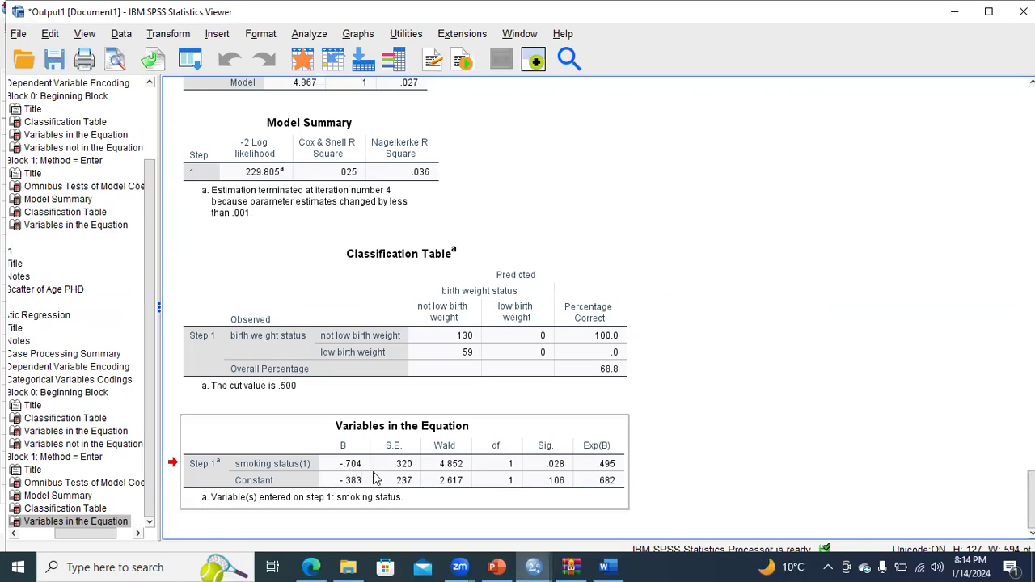
click(497, 566)
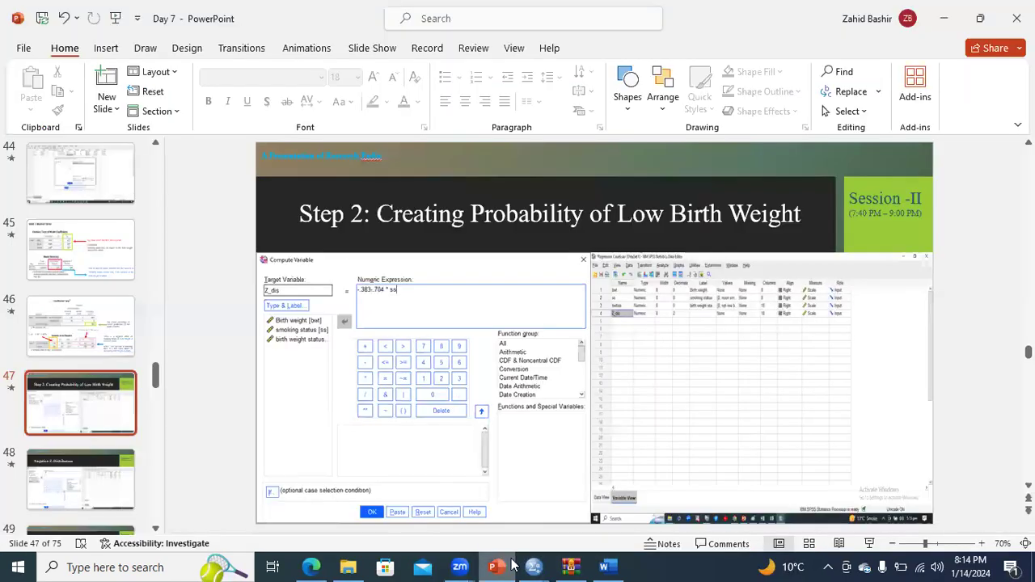
mouse_move(534, 566)
click(569, 525)
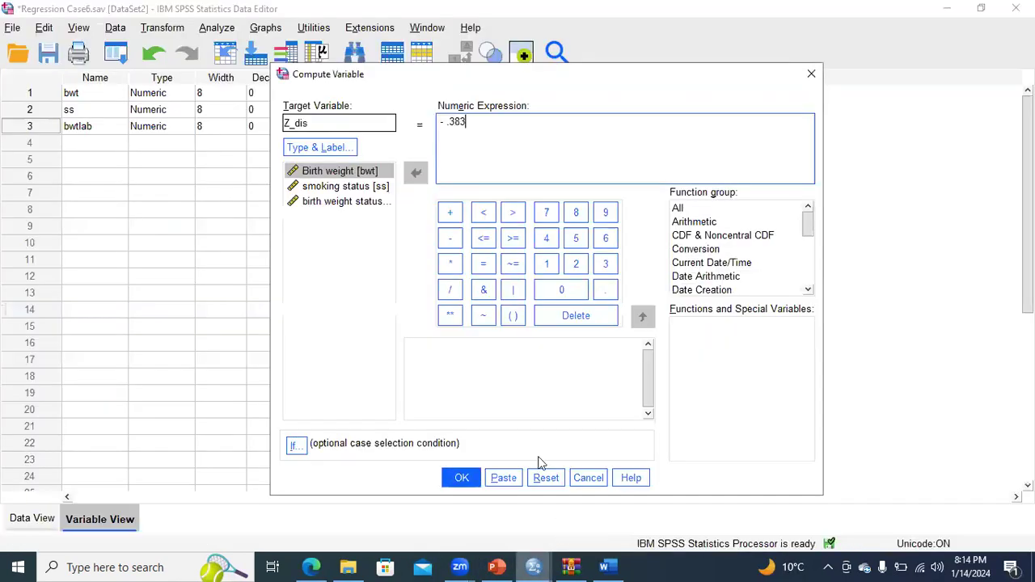
click(452, 240)
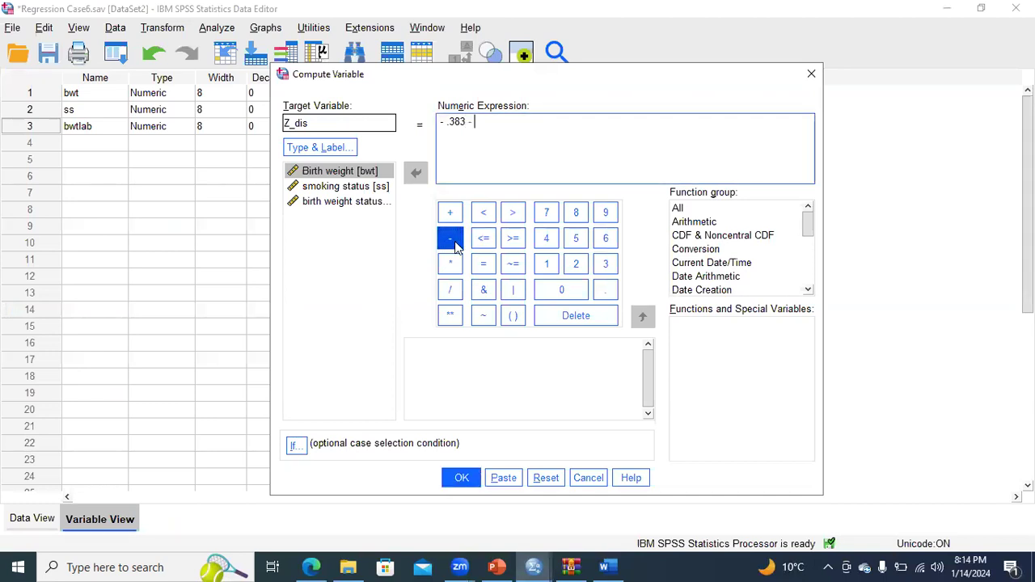
click(606, 293)
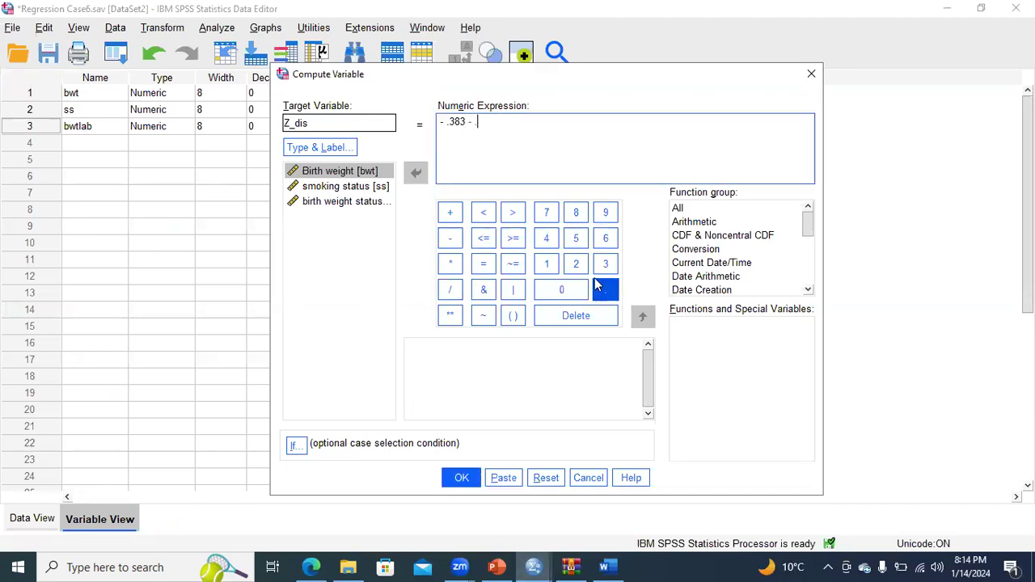
click(545, 213)
click(561, 291)
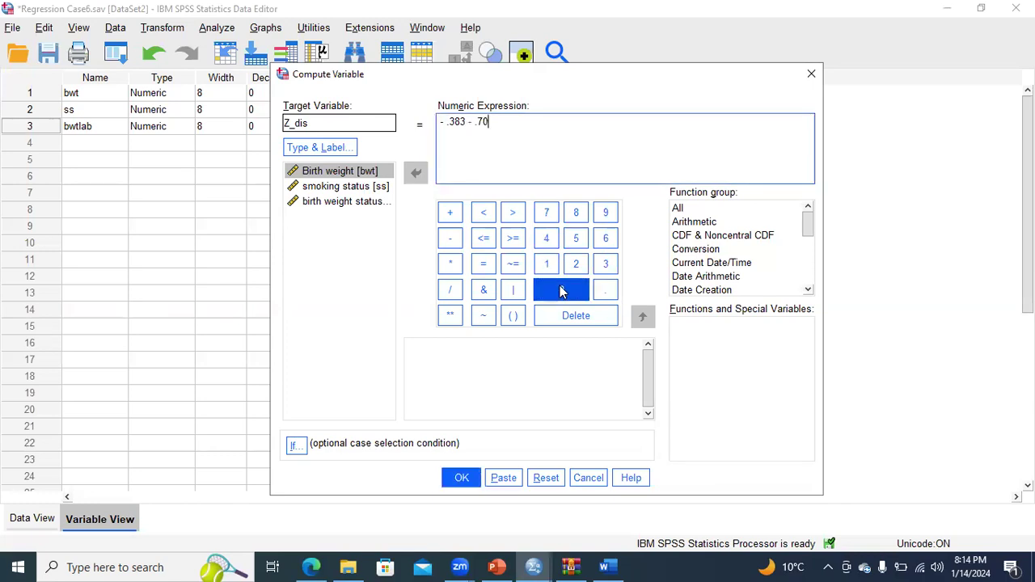
click(546, 238)
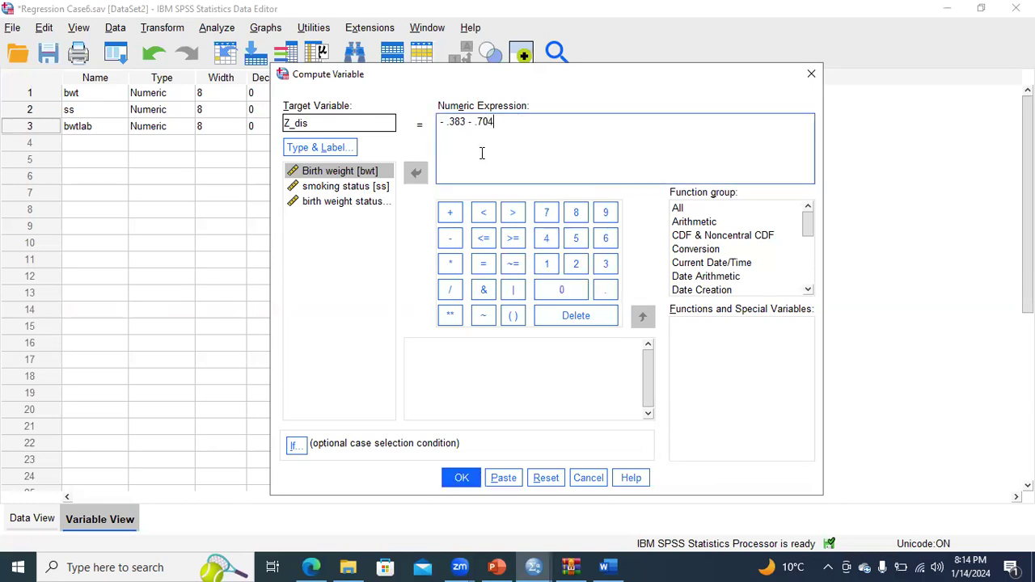
Step: Verify the coefficients on slide 46, multiply by ss, and run the Z_dis computation
click(497, 567)
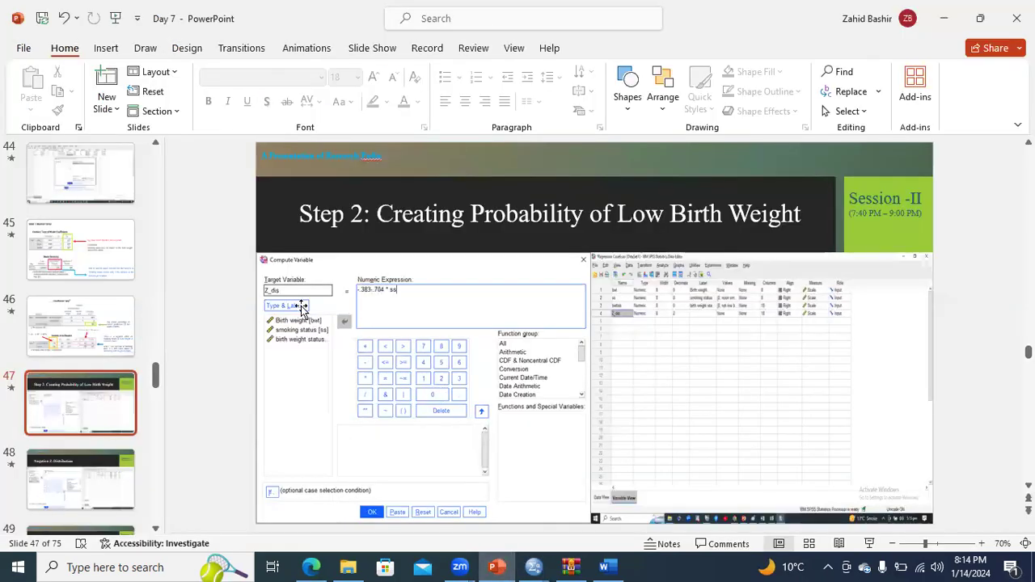
click(90, 329)
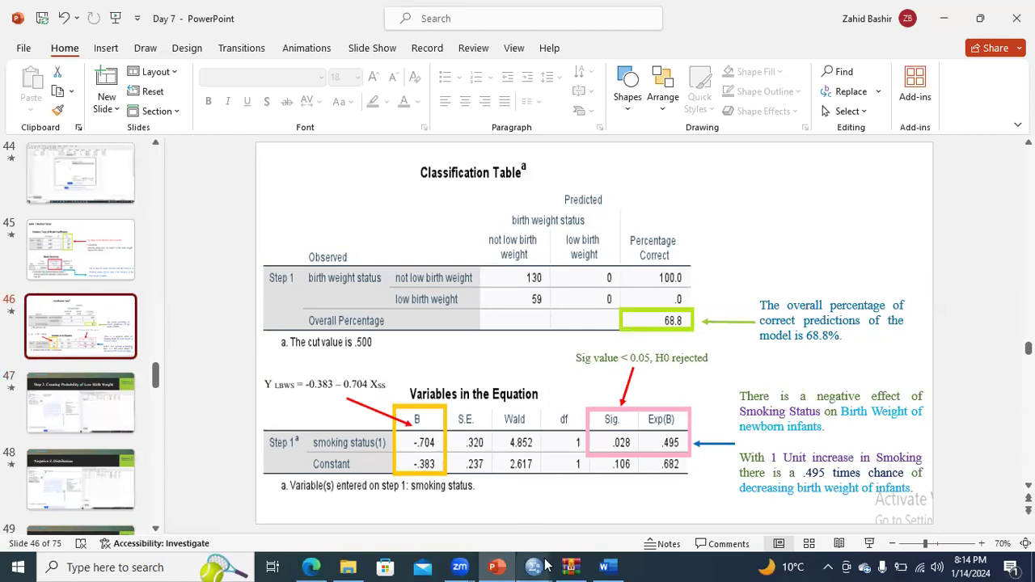
mouse_move(546, 566)
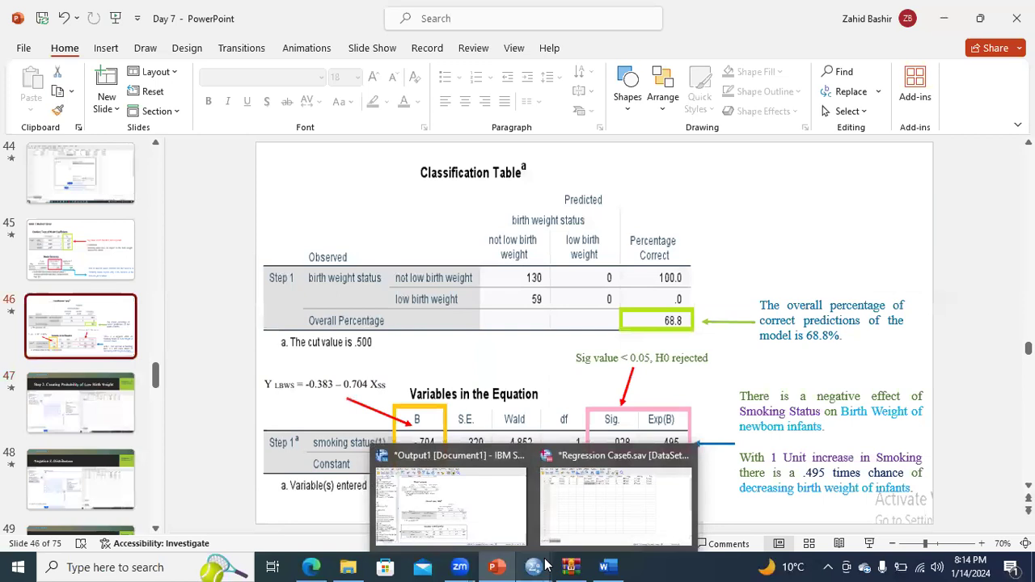
click(572, 517)
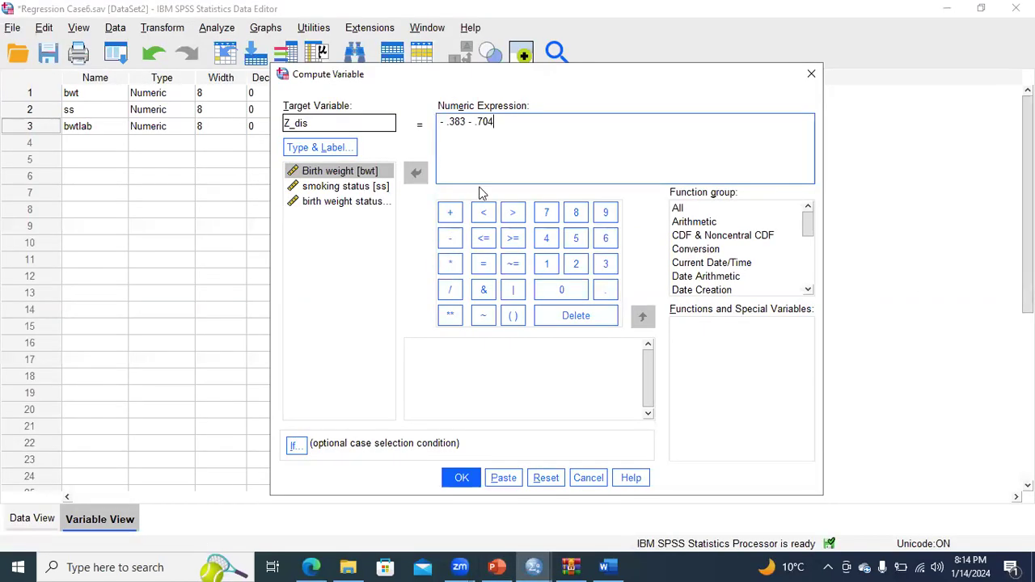
click(451, 263)
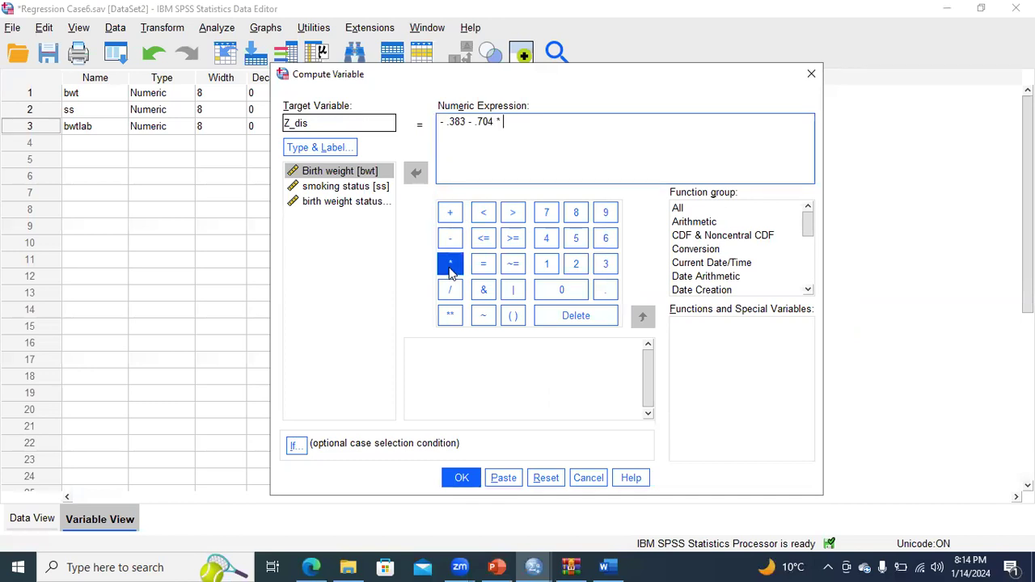
double_click(357, 187)
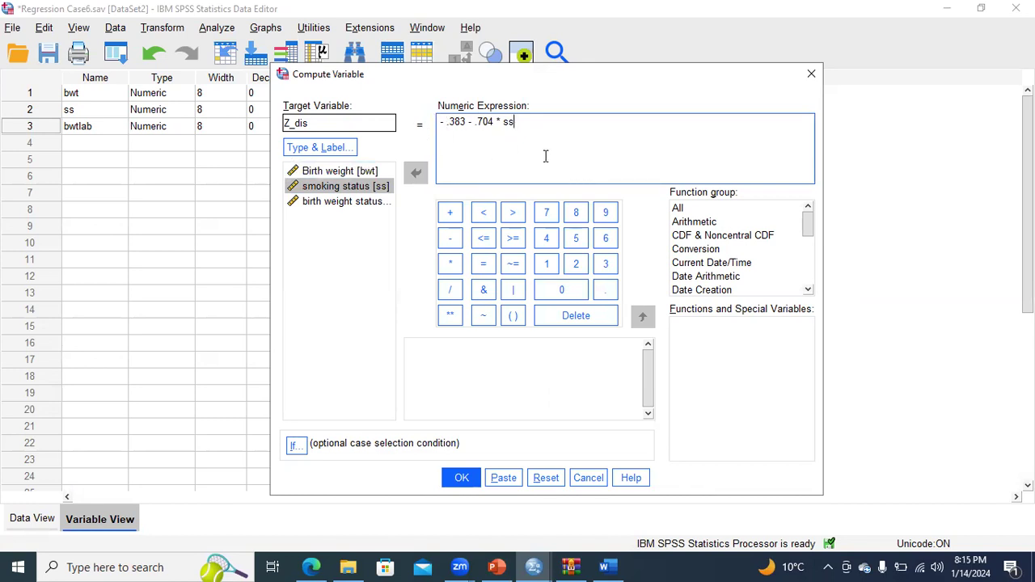
click(462, 477)
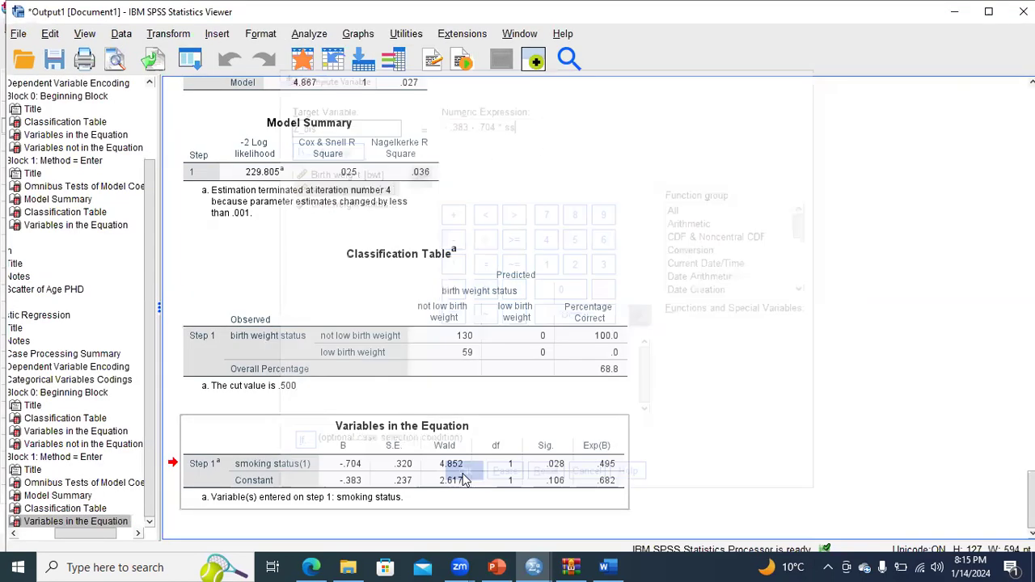
Step: Check the new Z_dis variable in row 4 of Regression Case6's Variable View, then return to the slides
mouse_move(522, 565)
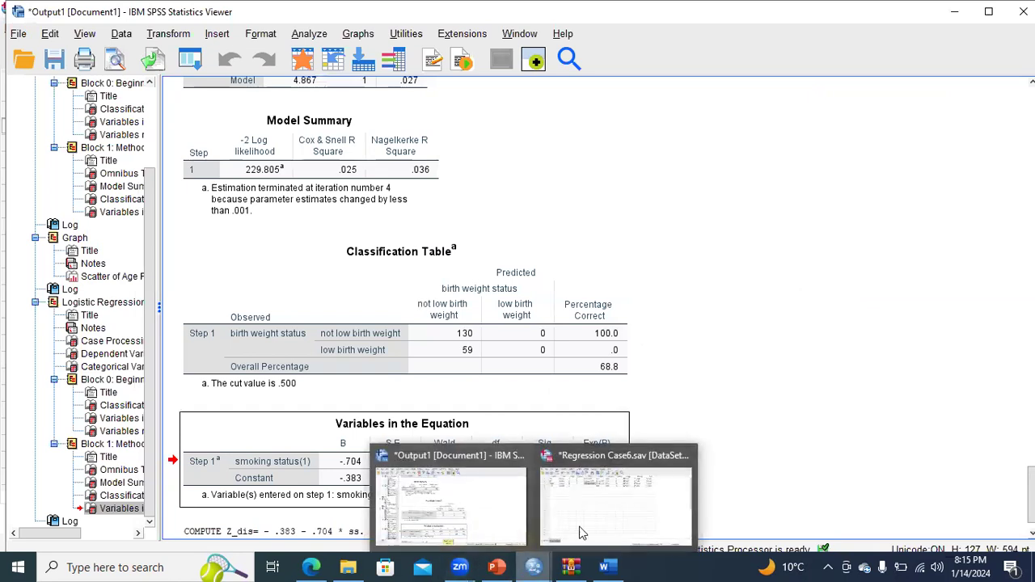
click(594, 522)
click(46, 147)
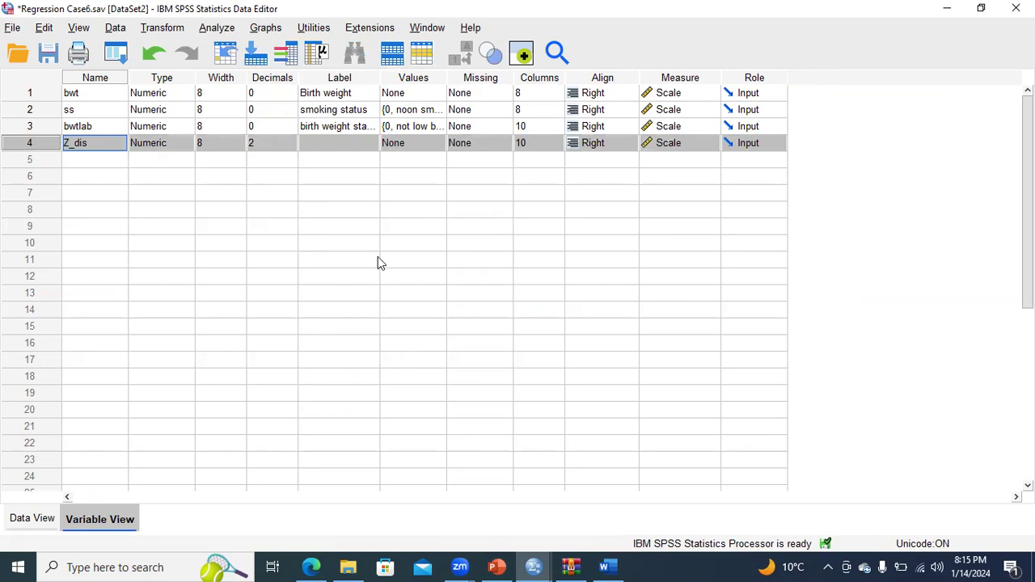
click(496, 567)
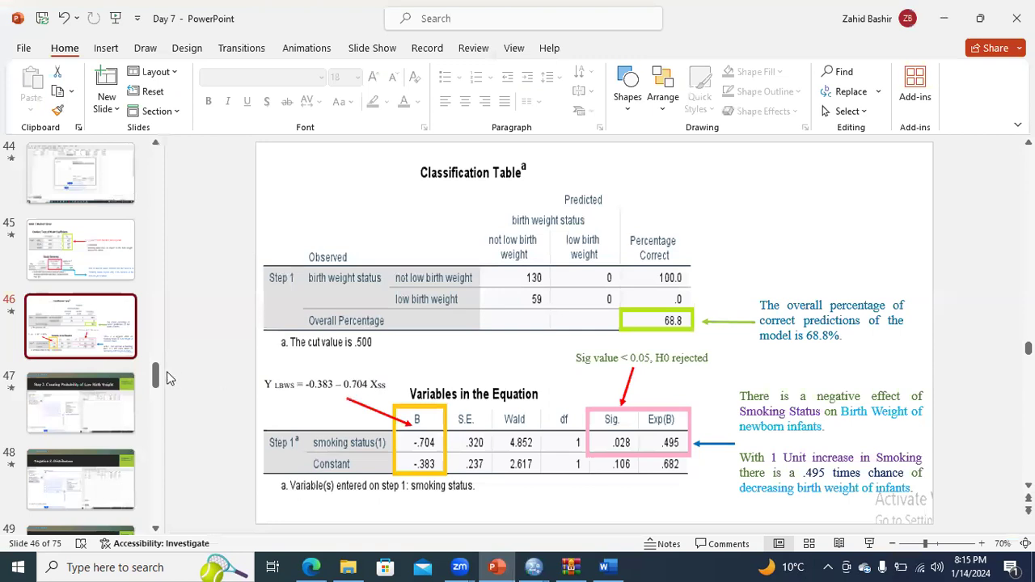
Step: Review the Negative Z step in slide 27's Case 5 list, then return to the SPSS data file
drag(158, 376, 159, 282)
click(117, 307)
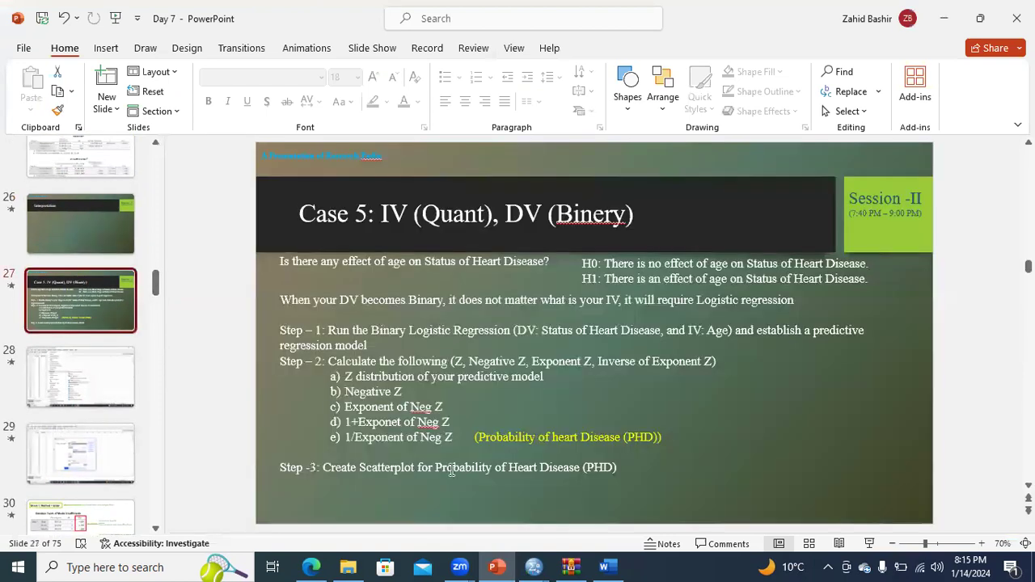
triple_click(385, 389)
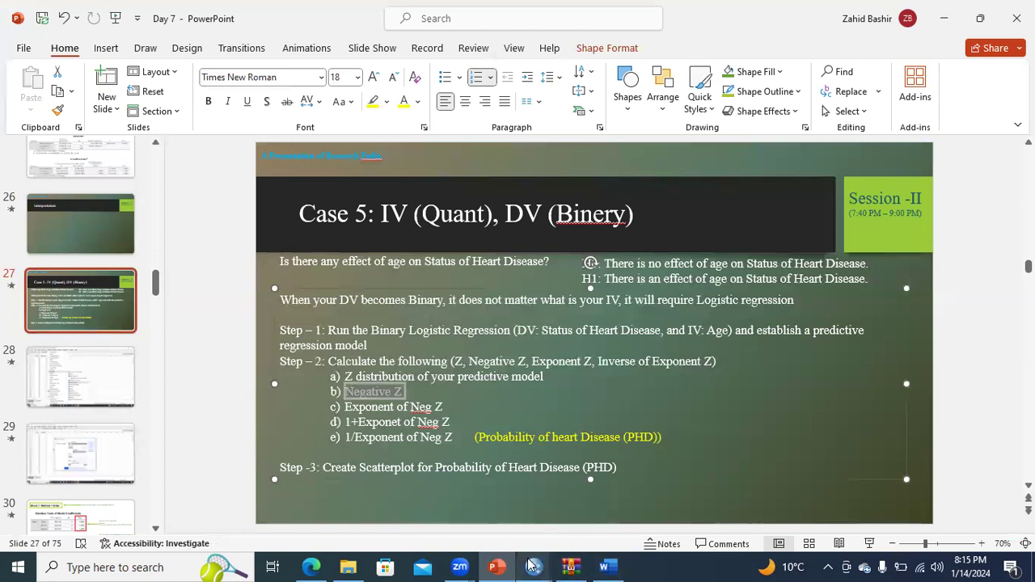
mouse_move(542, 566)
click(564, 530)
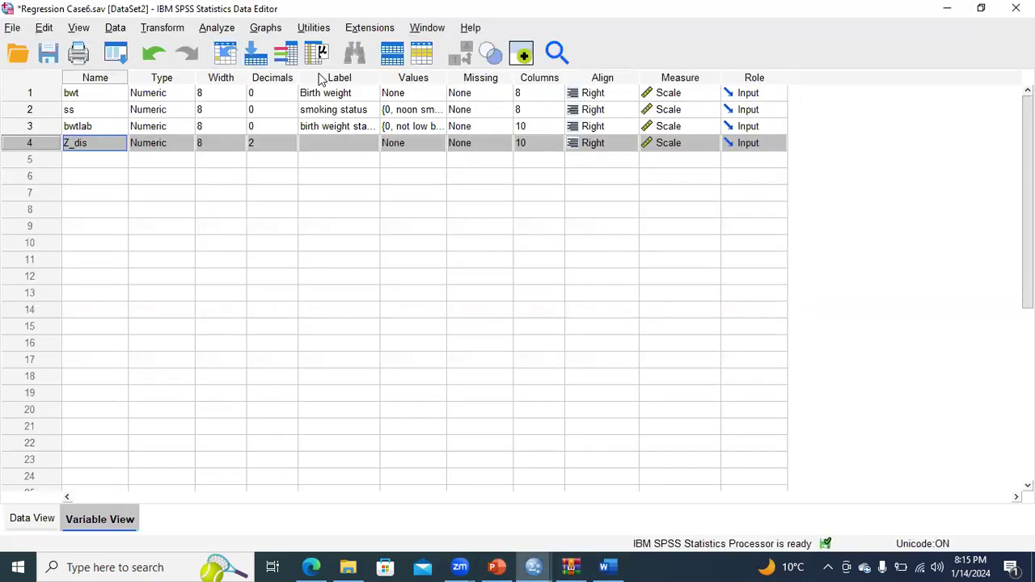
Step: Compute Neg_Zdis as '- Z_dis' from a reset Compute Variable dialog
key(alt+t)
key(Down)
key(Return)
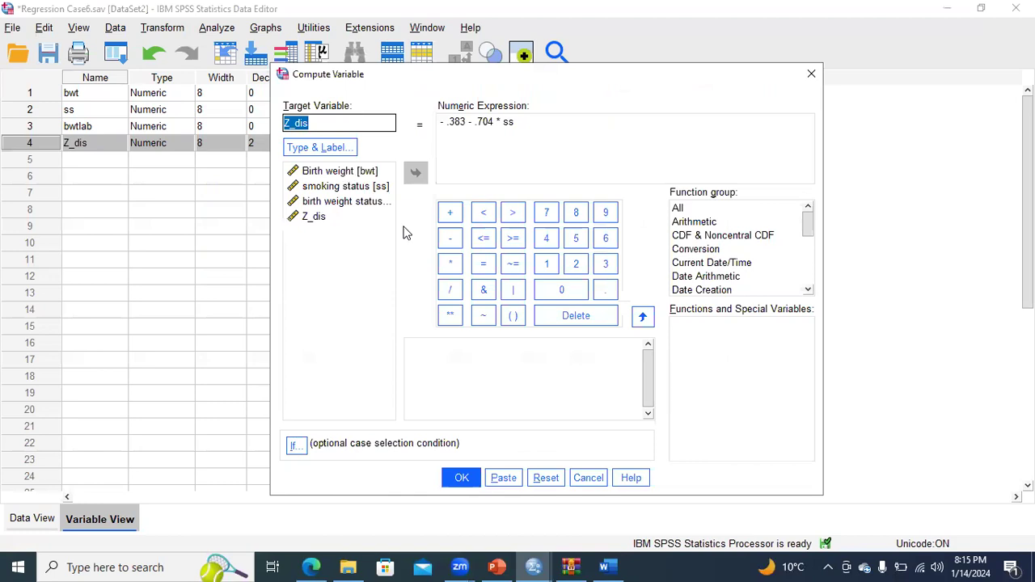
click(547, 478)
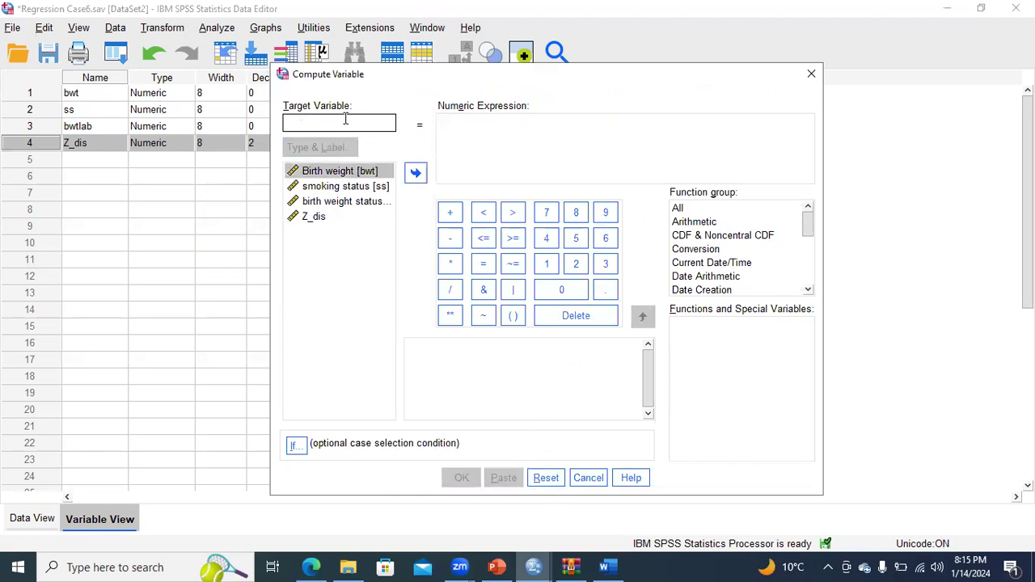
text(Neg_Zdis)
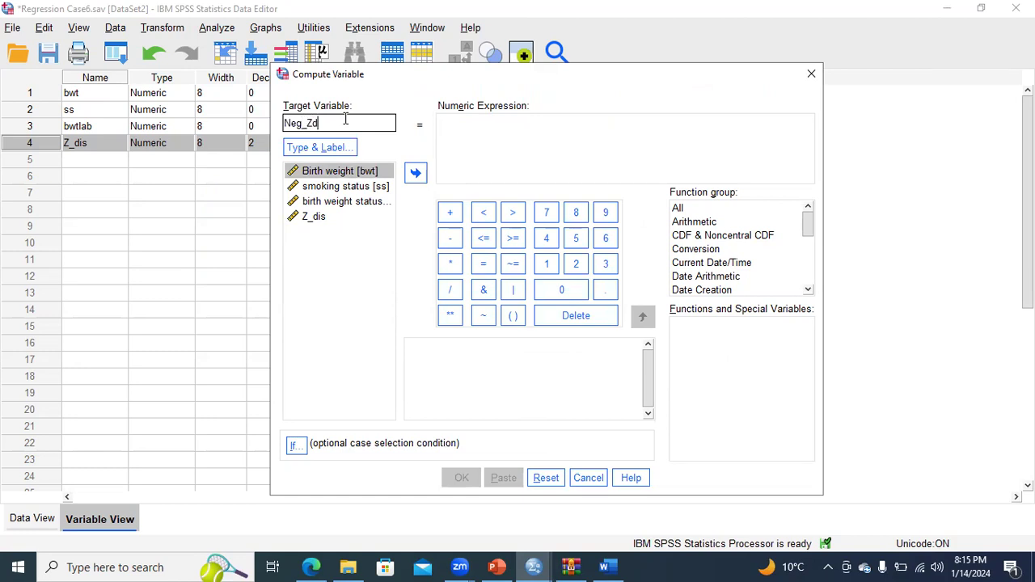
click(469, 127)
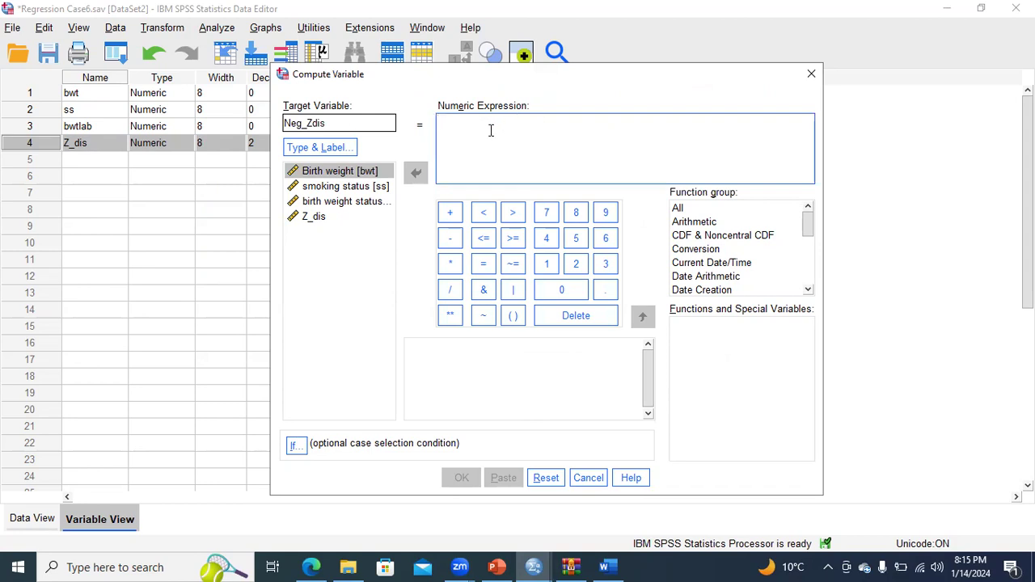
click(451, 238)
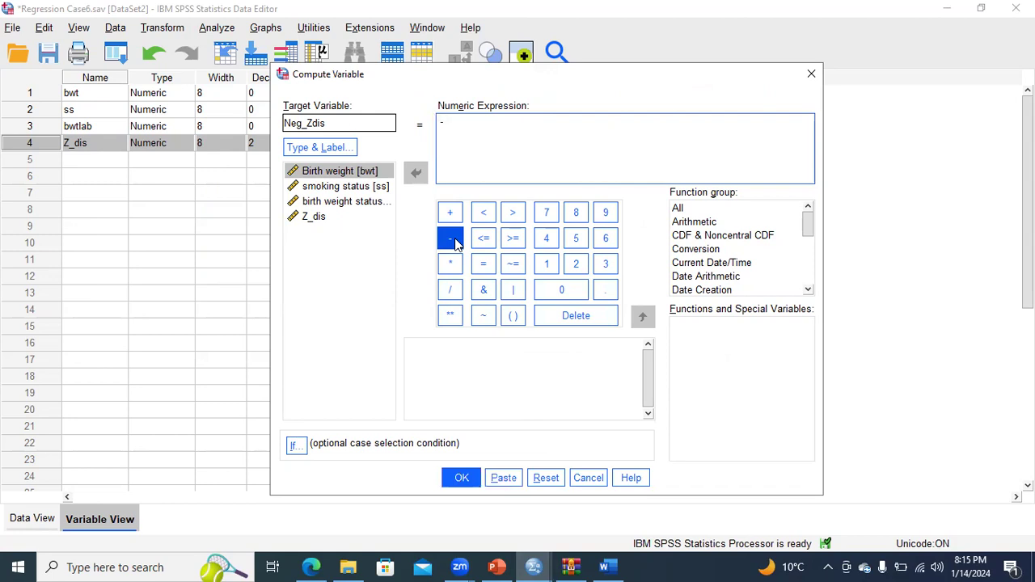
double_click(319, 217)
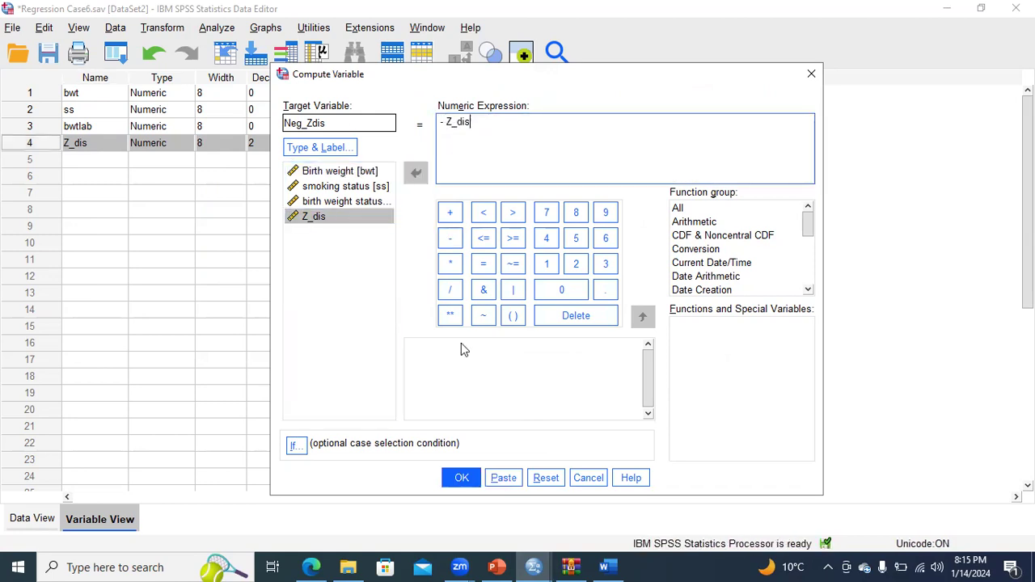
click(462, 478)
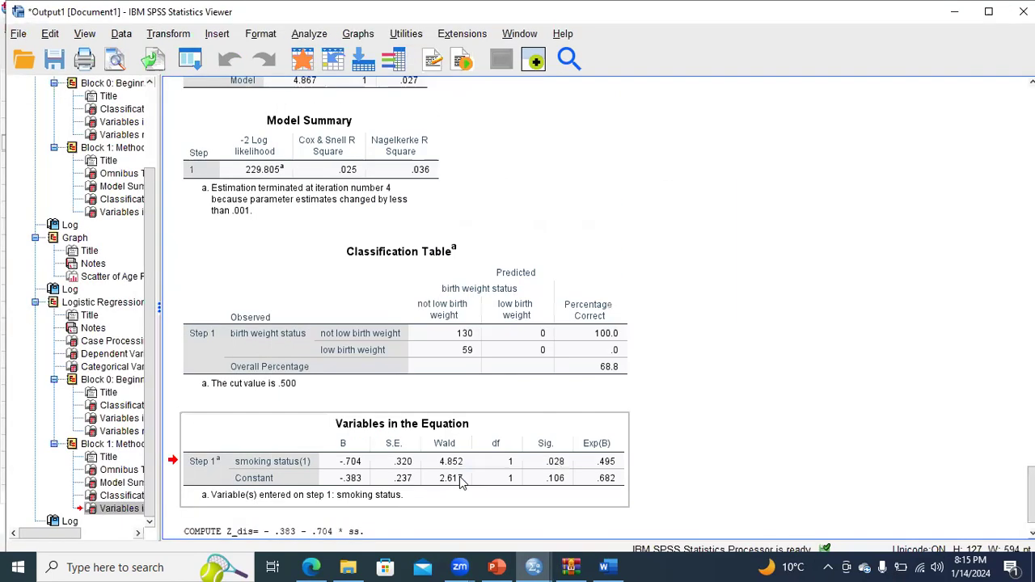
Step: Confirm Neg_Zdis in row 5 and review slide 27's Exponent of Neg Z step
mouse_move(533, 566)
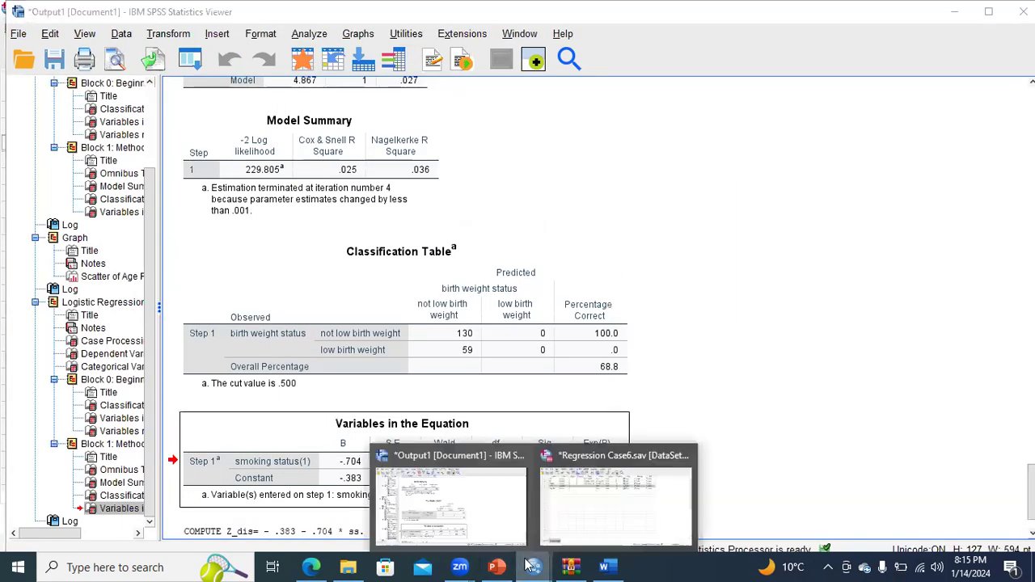
click(579, 506)
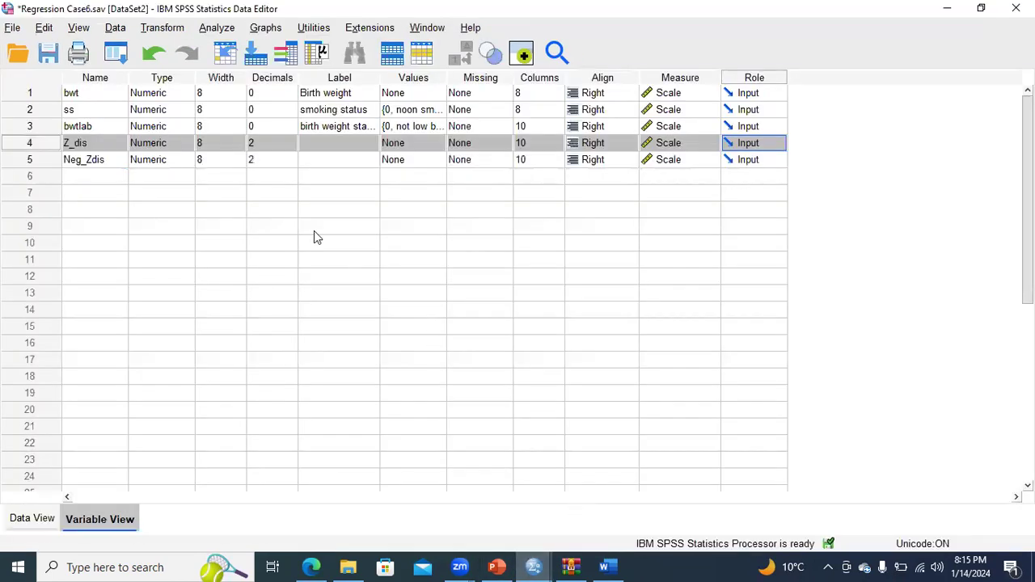
click(44, 158)
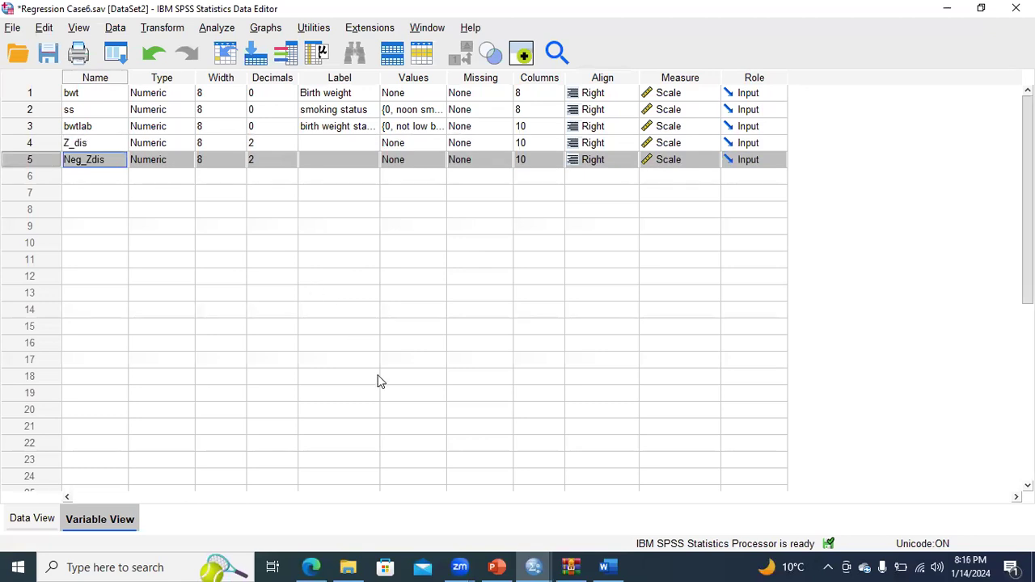
click(496, 567)
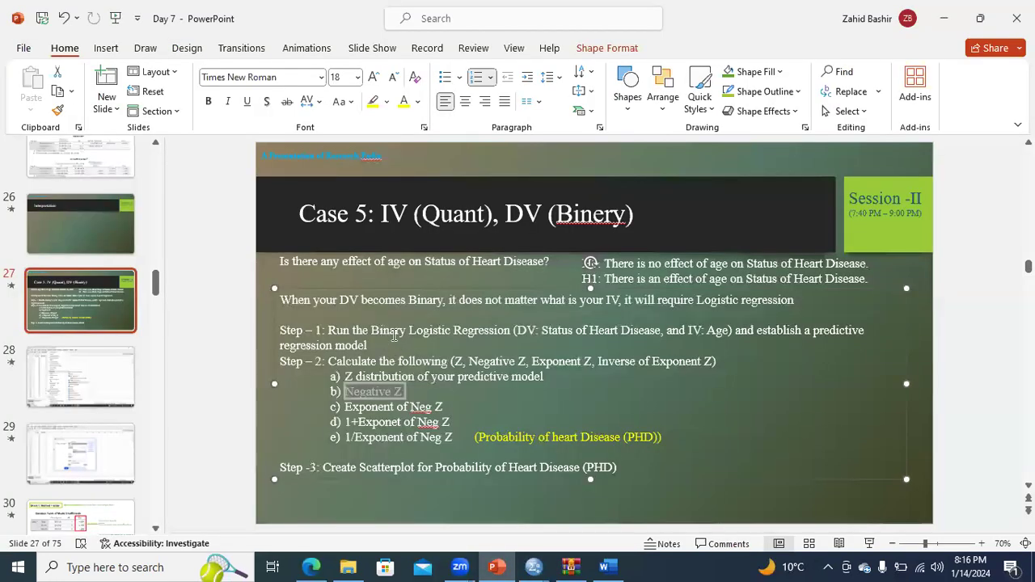
drag(447, 406, 344, 408)
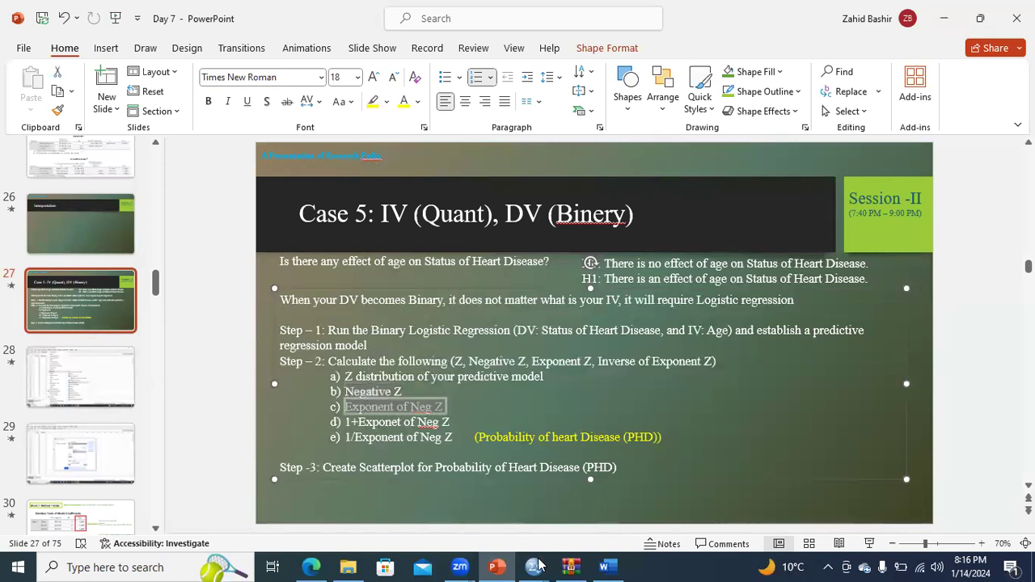
mouse_move(534, 566)
click(591, 526)
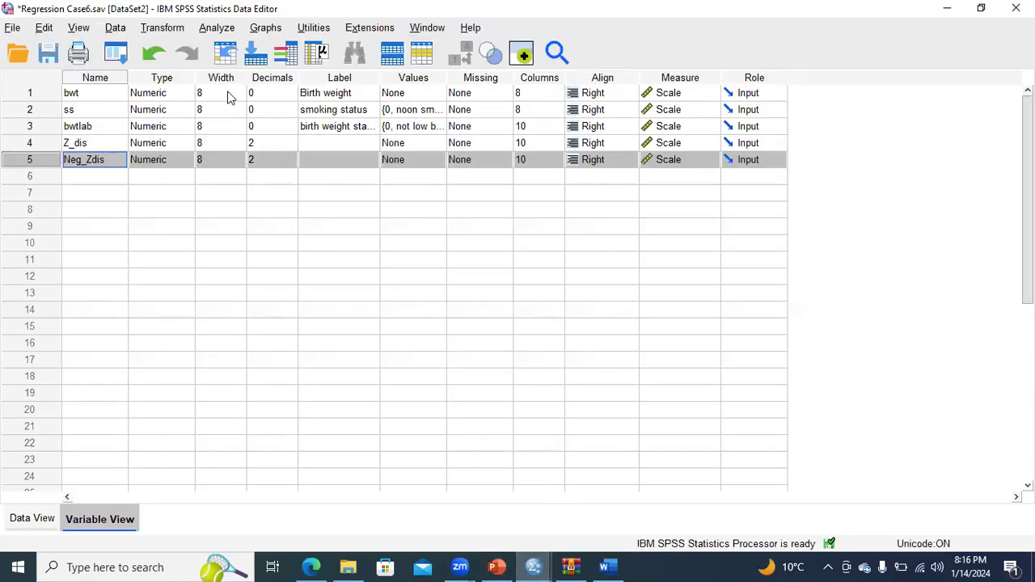
Step: Compute Exp_NegZ as EXP(Neg_Zdis) from a reset Compute Variable dialog
key(alt+t)
key(Down)
key(Return)
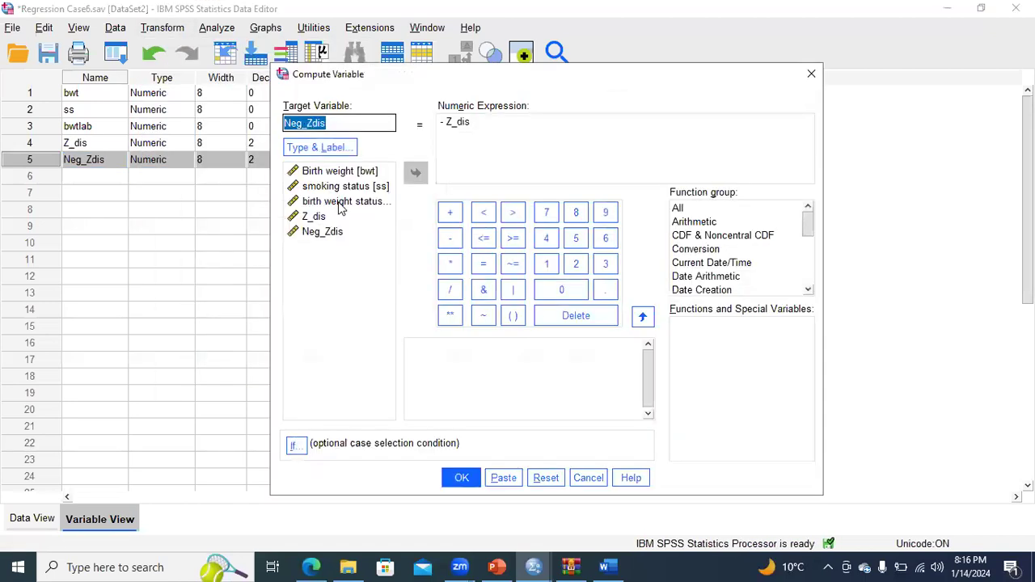
click(546, 478)
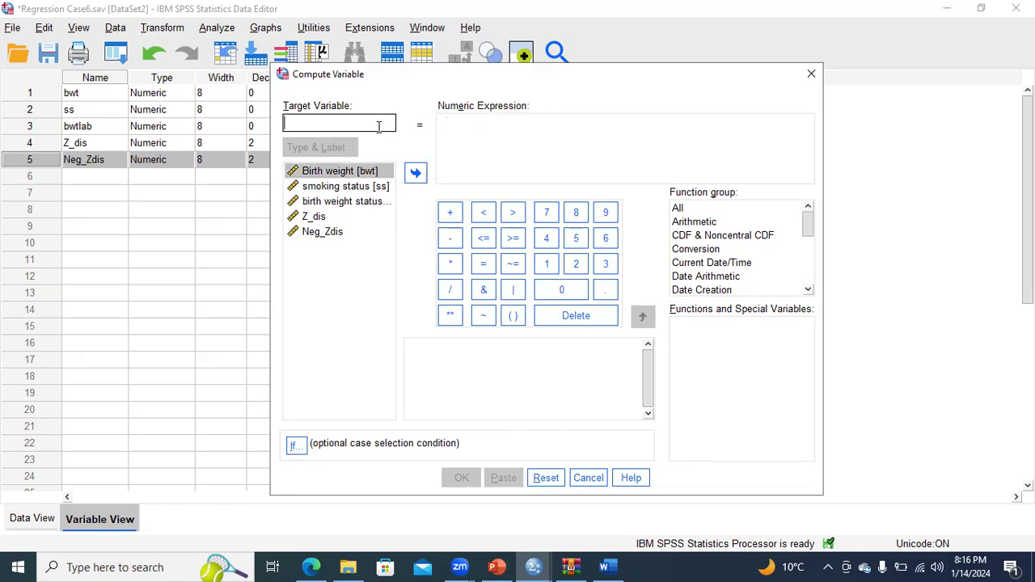
text(Exp_NegZ)
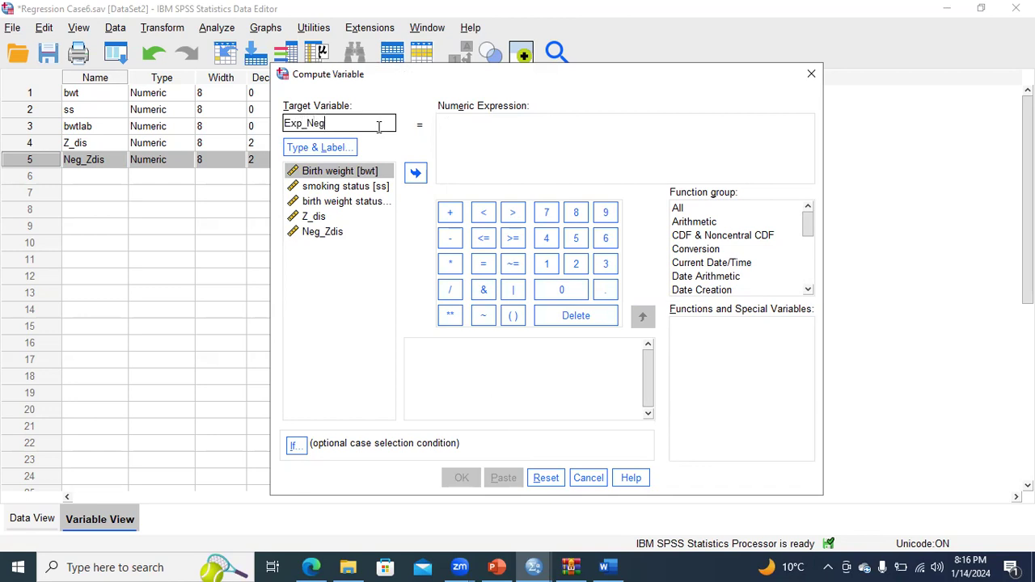
click(455, 131)
text(E)
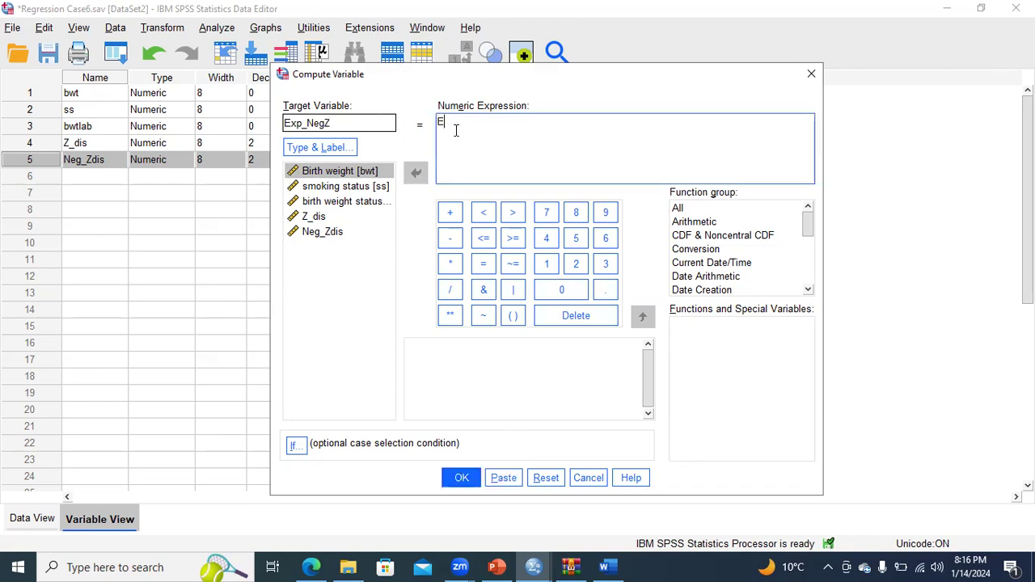
text(XP()
double_click(339, 232)
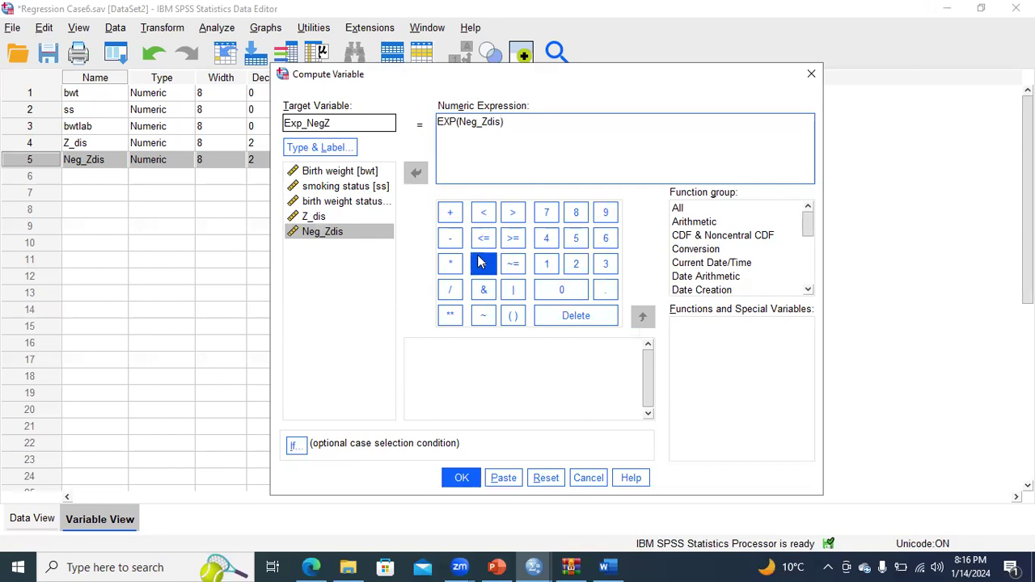
click(461, 478)
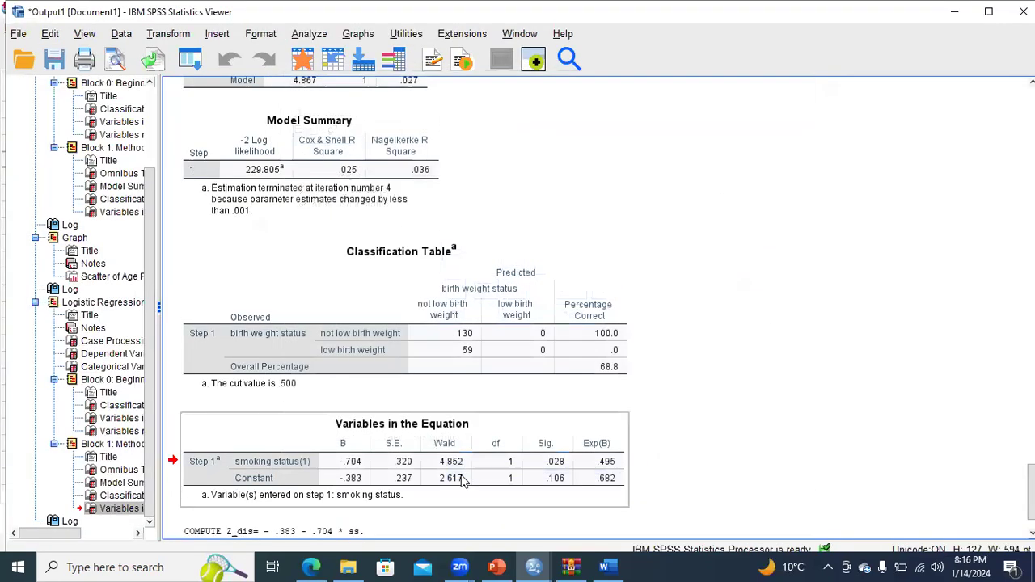
Step: Check Exp_NegZ in row 6 of the data file, then return to the lecture slides
mouse_move(534, 566)
click(577, 523)
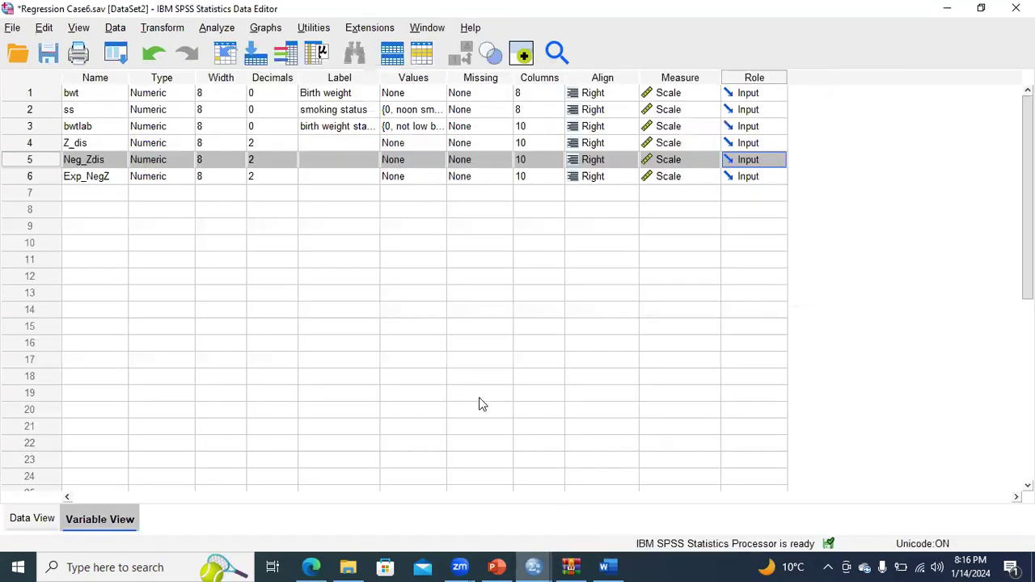
click(29, 177)
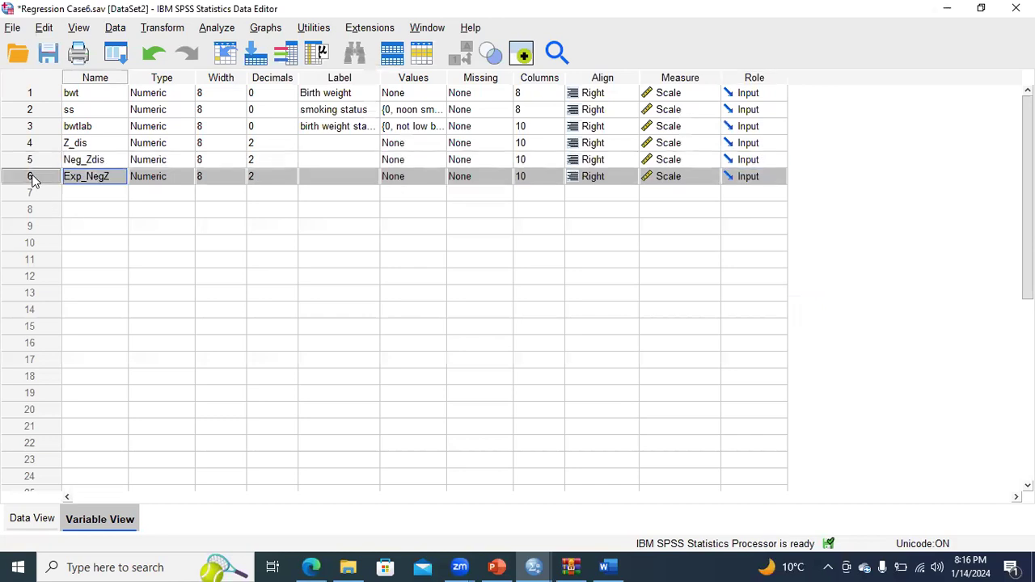
click(496, 567)
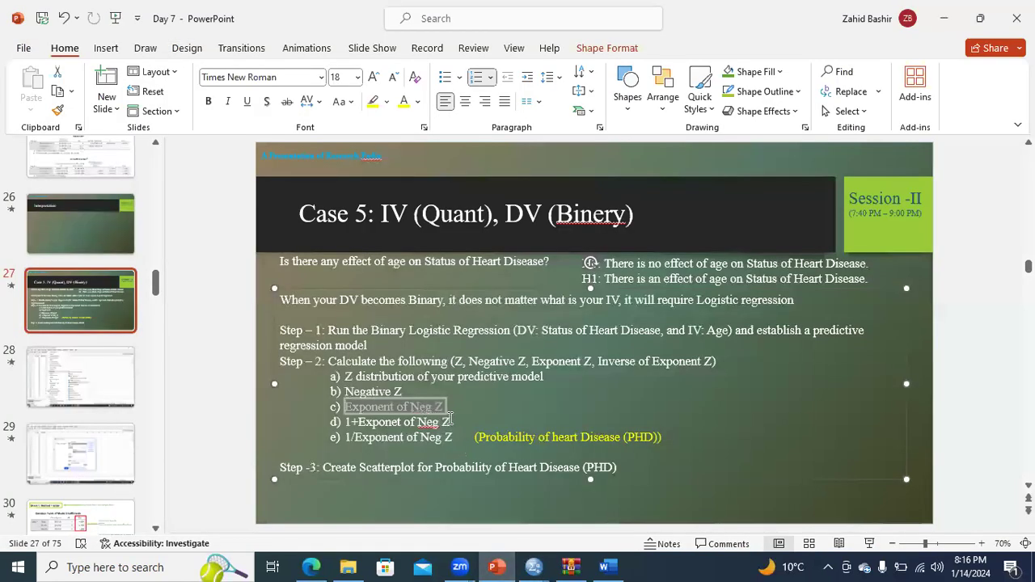
Step: Review step d) '1 + Exponent of Neg Z' on slide 27 and reopen Compute Variable in SPSS
drag(451, 421, 346, 422)
click(460, 431)
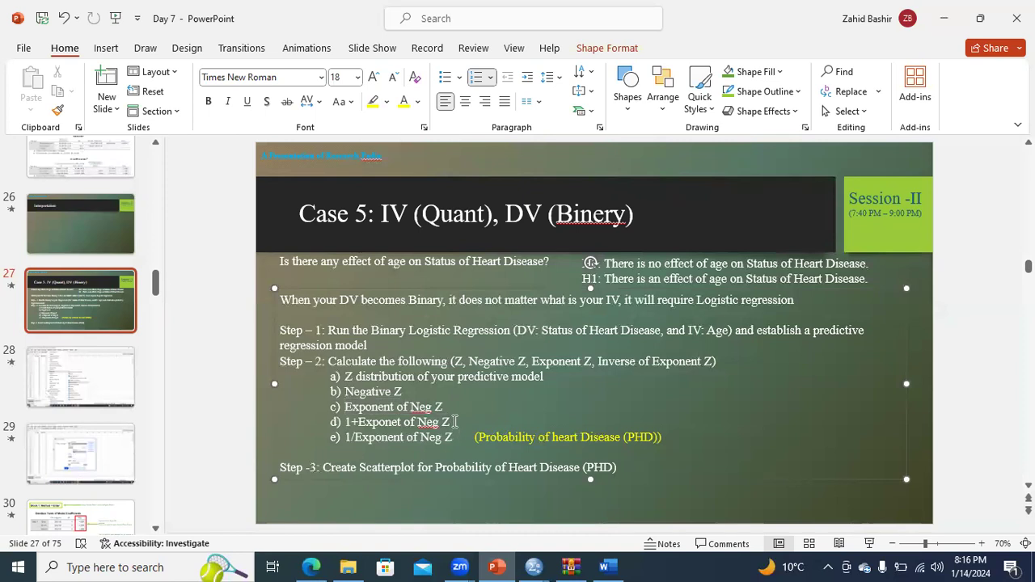
click(532, 562)
click(163, 27)
key(Down)
key(Return)
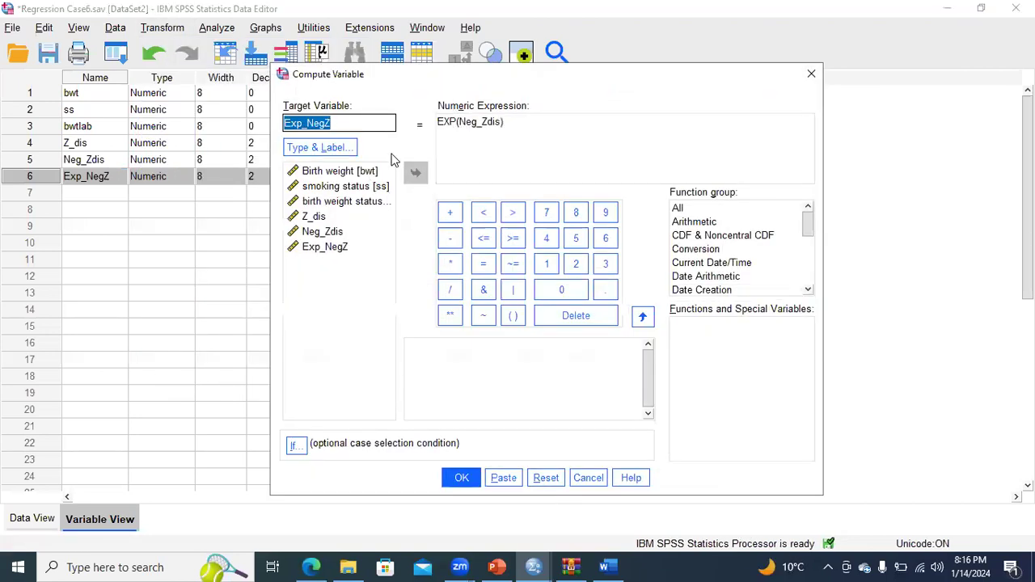
Step: Compute One_EXPNegZ as 1 + Exp_NegZ after resetting the dialog
click(546, 478)
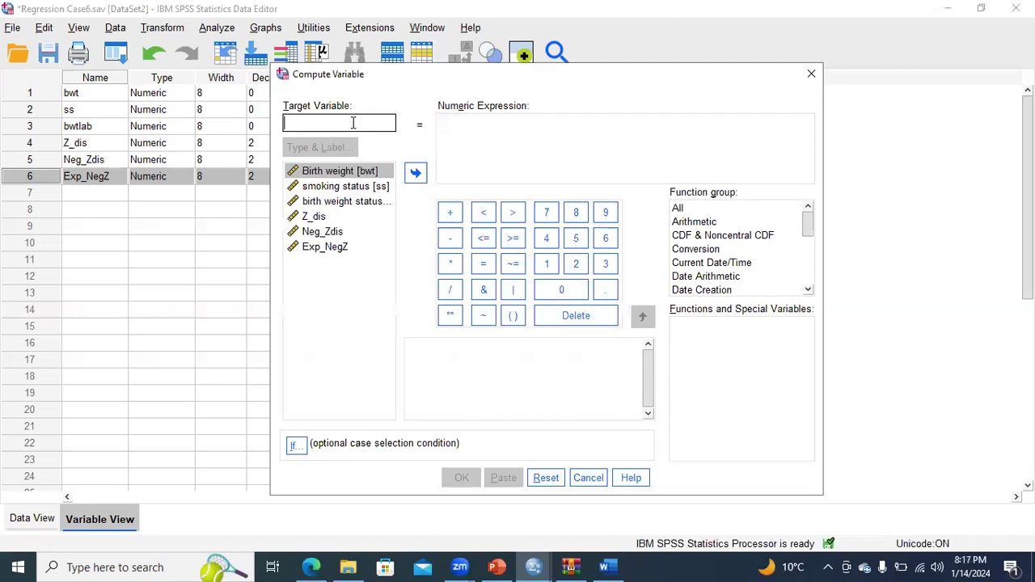
text(ON)
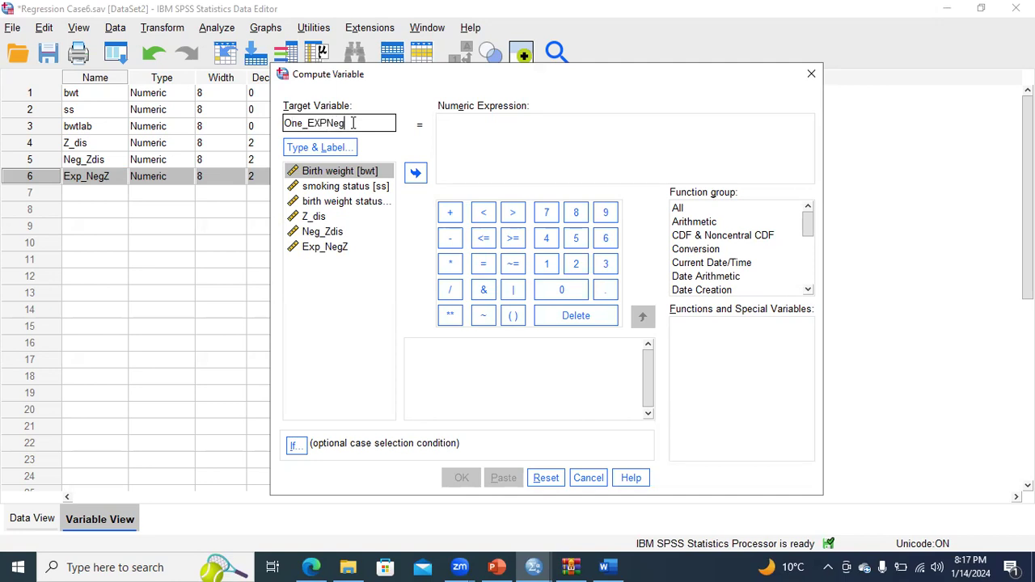
click(451, 128)
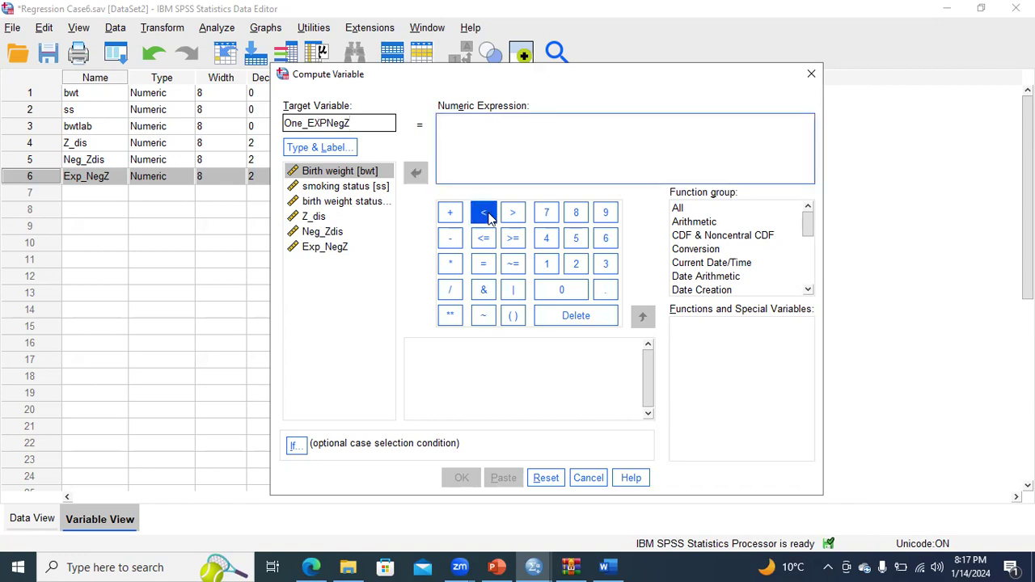
click(543, 272)
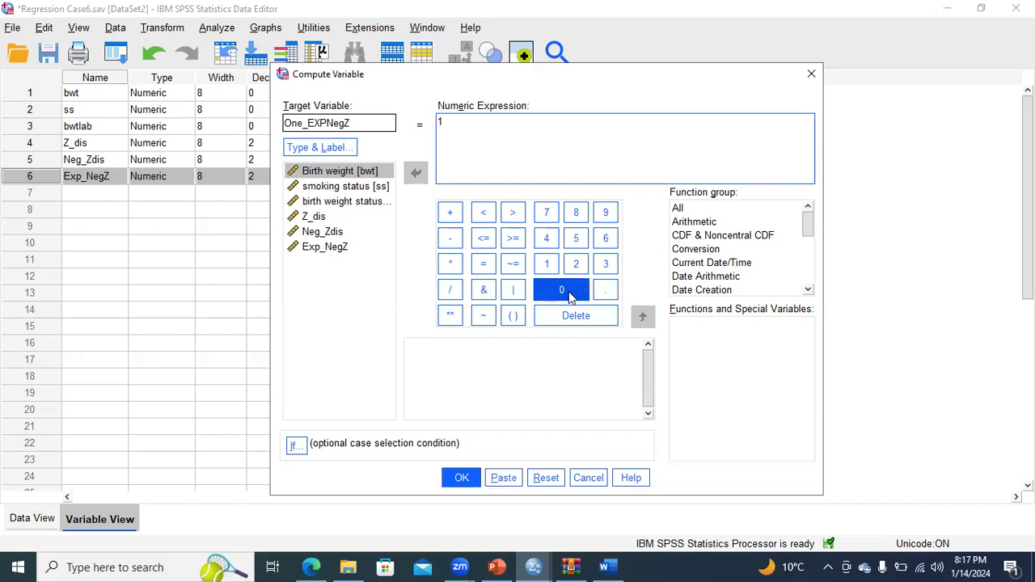
click(450, 213)
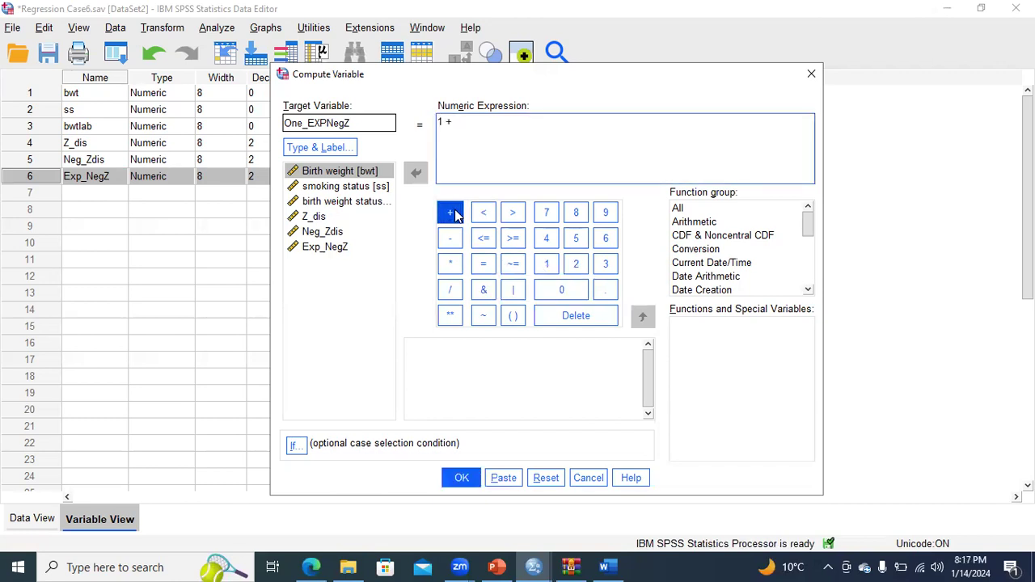
click(337, 248)
double_click(336, 246)
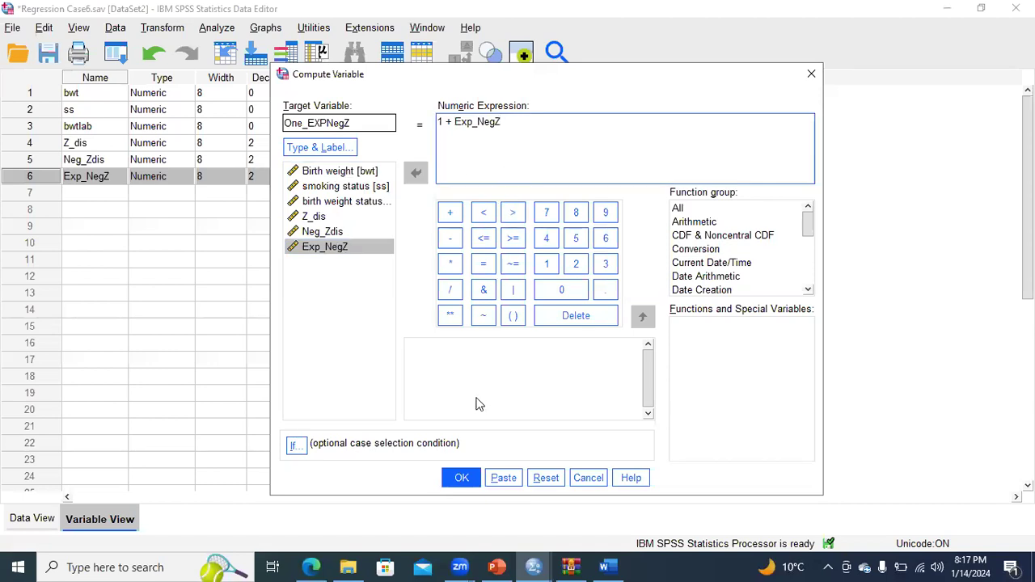
click(462, 477)
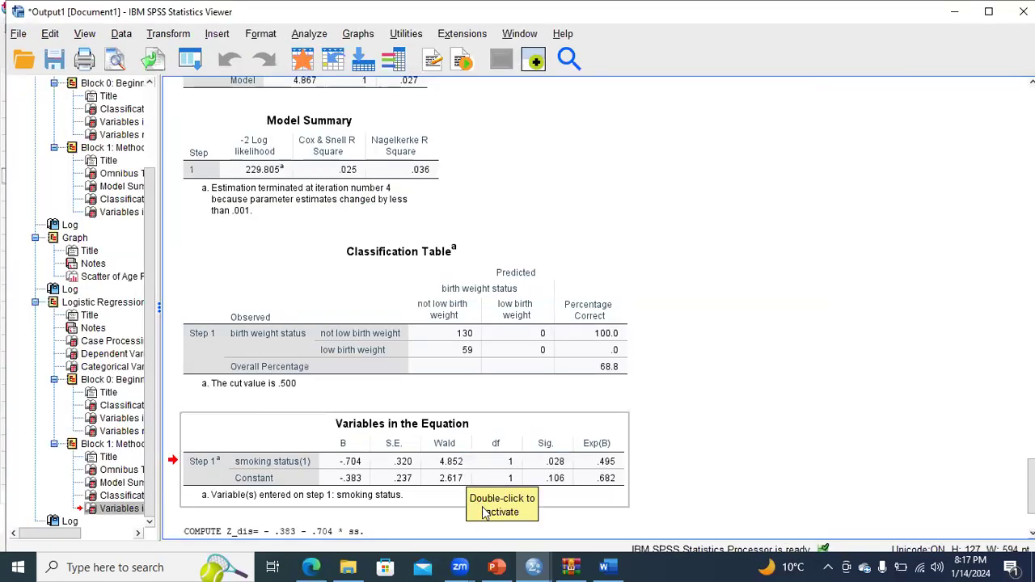
Step: Inspect One_EXPNegZ values such as 2.47 and 3.97 in Data View, then return to the slides
mouse_move(533, 566)
click(576, 497)
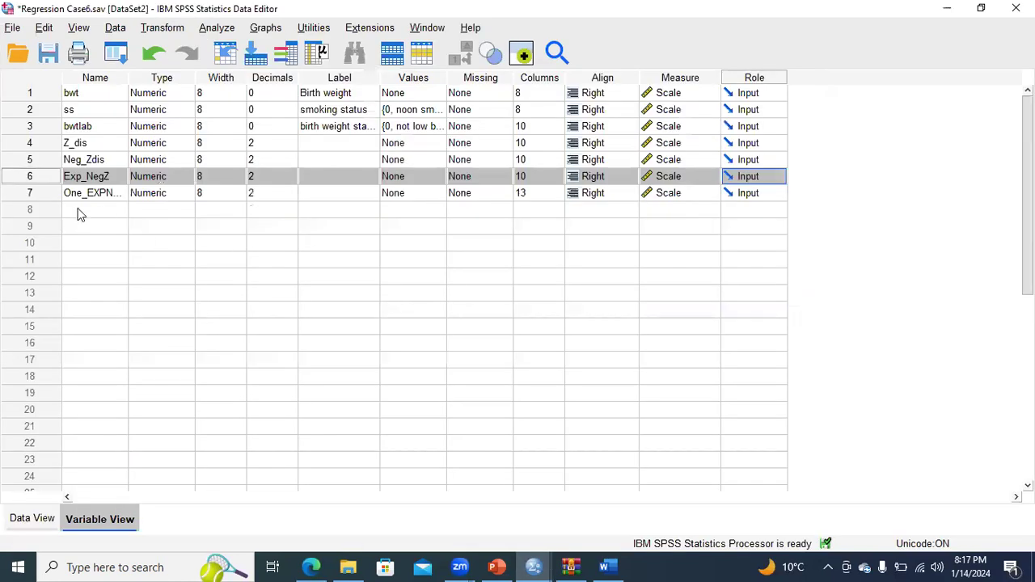
click(47, 194)
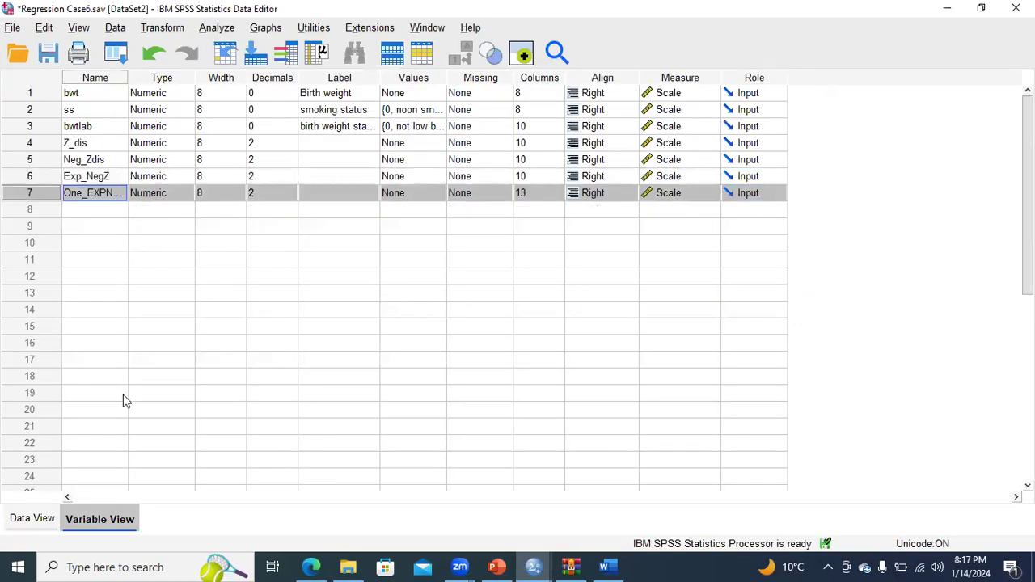
click(34, 519)
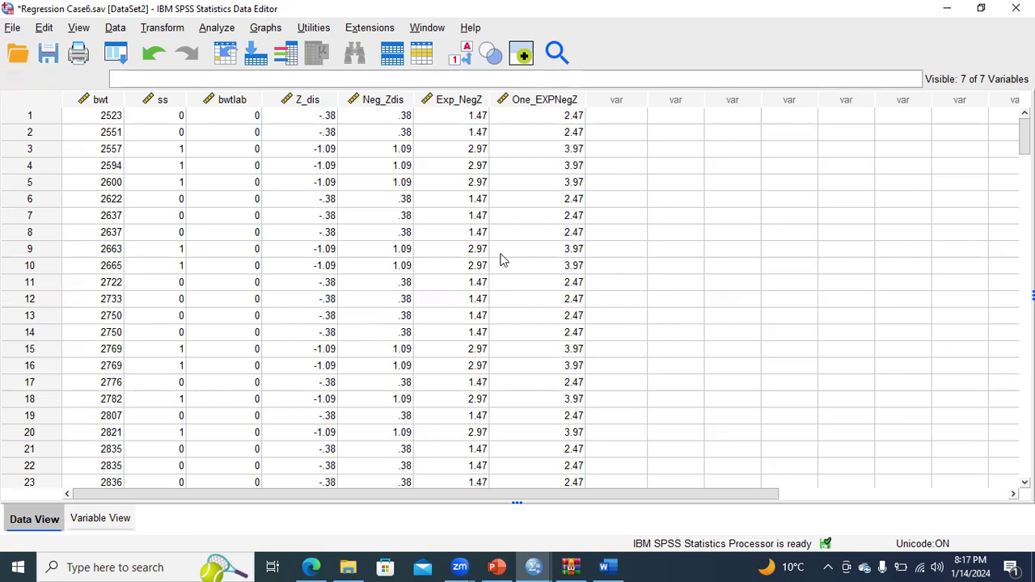
click(496, 567)
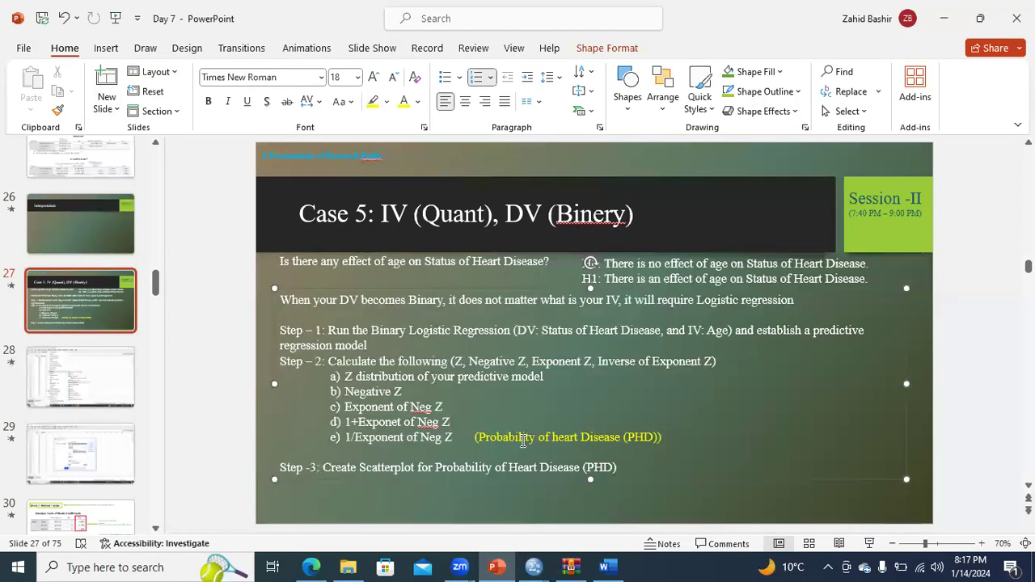
Step: Review step e) on slide 27, then go to Case 6 slide 41 and highlight the birth weight status phrase
drag(345, 438, 535, 438)
click(482, 436)
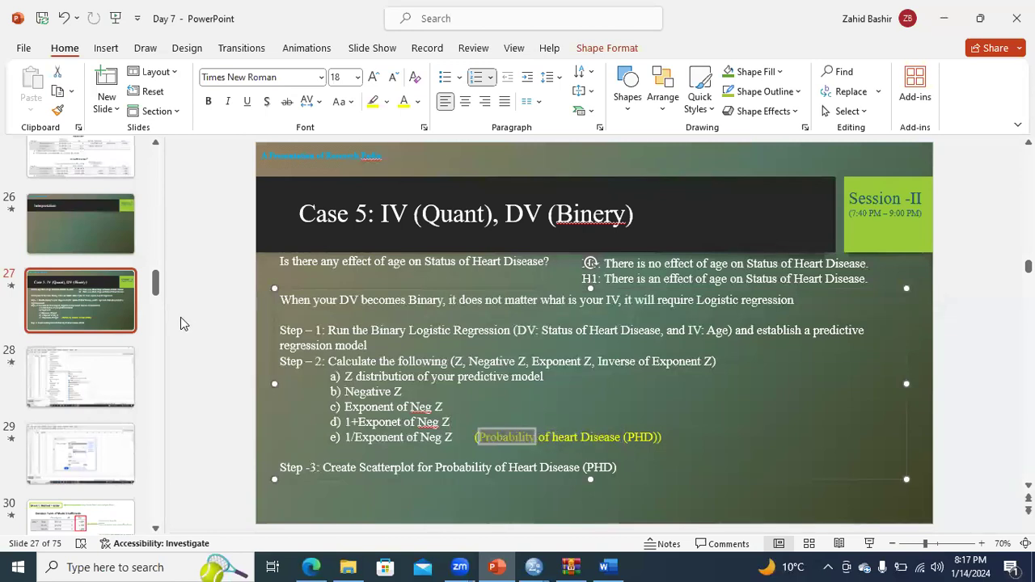
drag(155, 285, 157, 351)
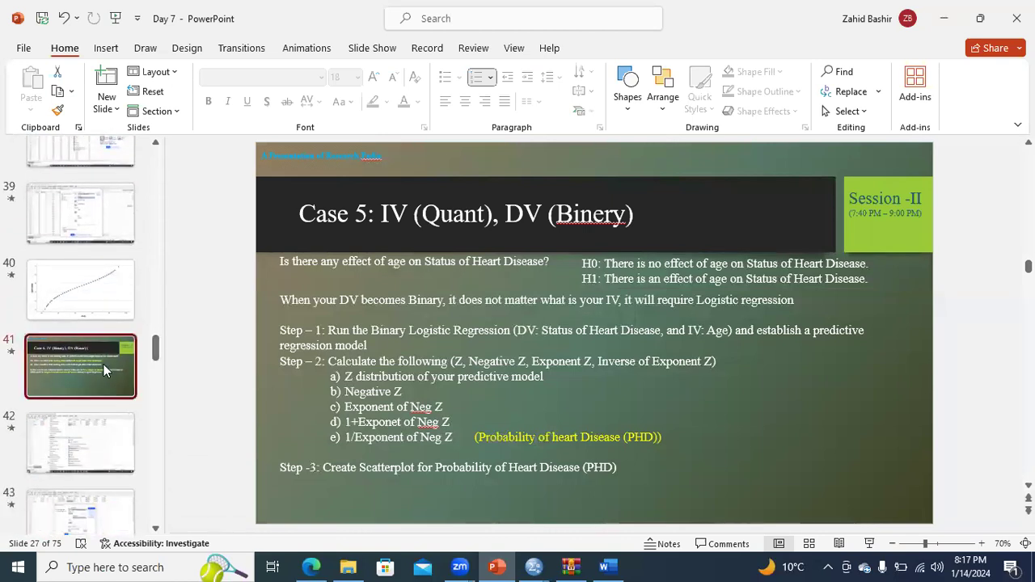
click(103, 369)
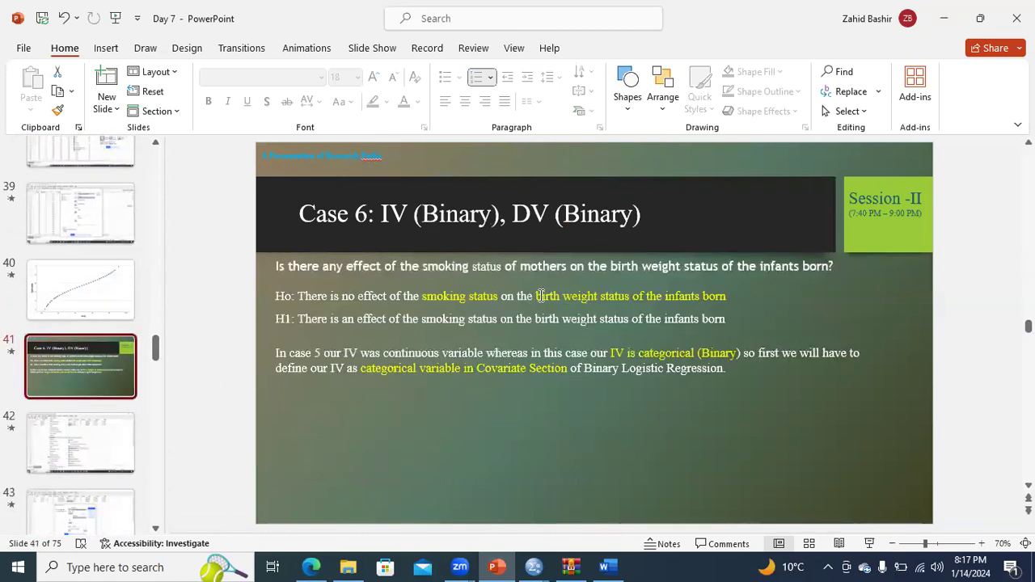
drag(536, 295, 718, 296)
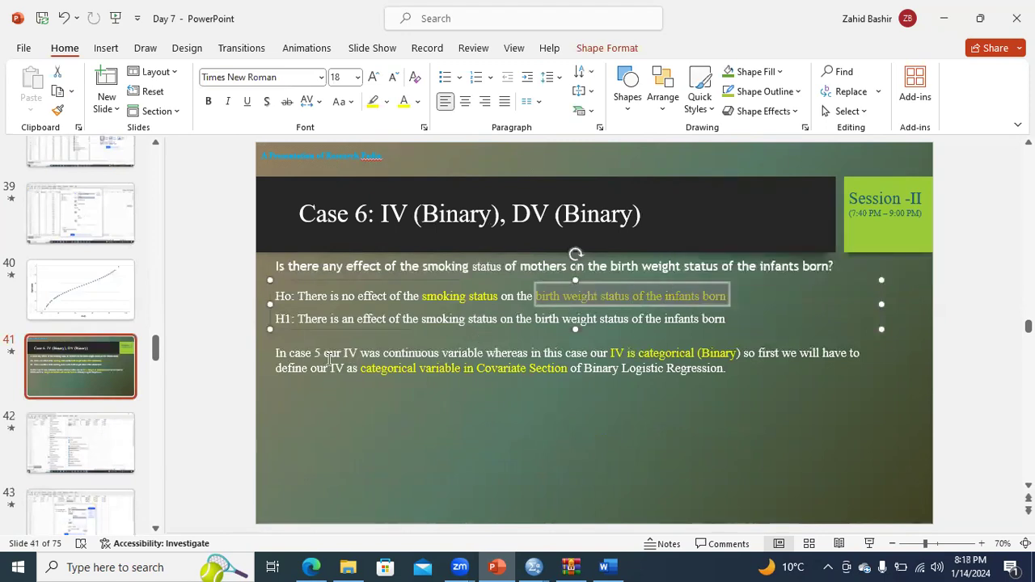